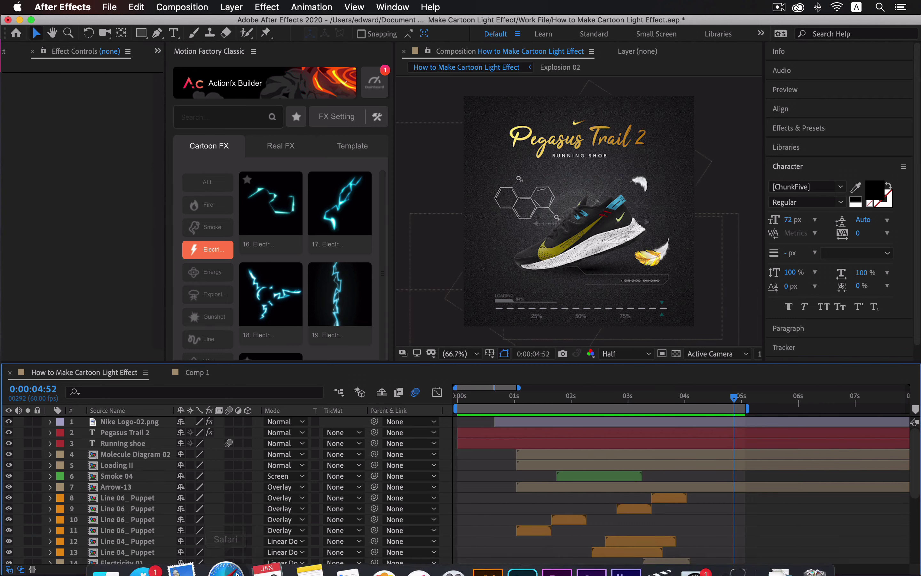
Switch to Safari and examine the Motion Factory free download offer on the pixflow.net page
left_click(222, 538)
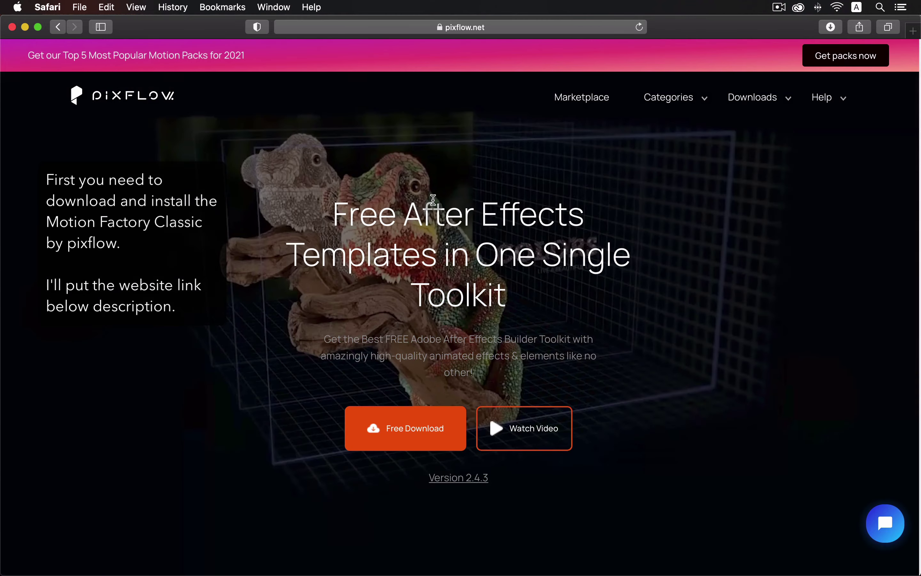
scroll(619, 369, "down", 10)
scroll(595, 370, "down", 1)
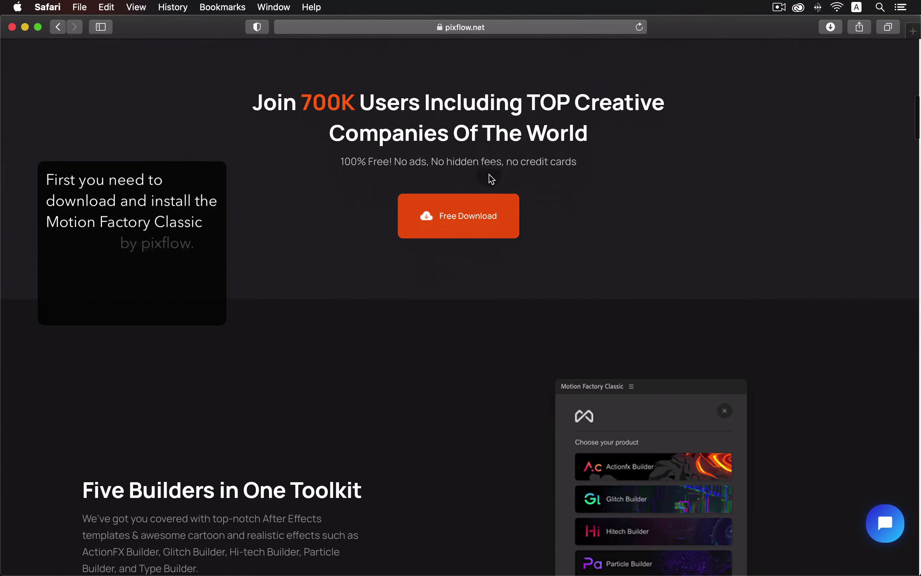
left_click_drag(340, 164, 574, 166)
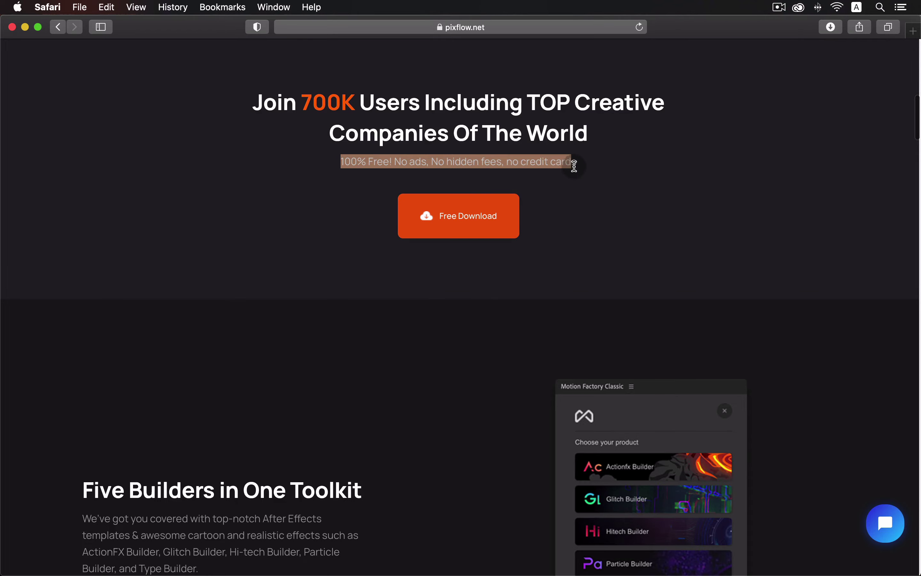
left_click(601, 219)
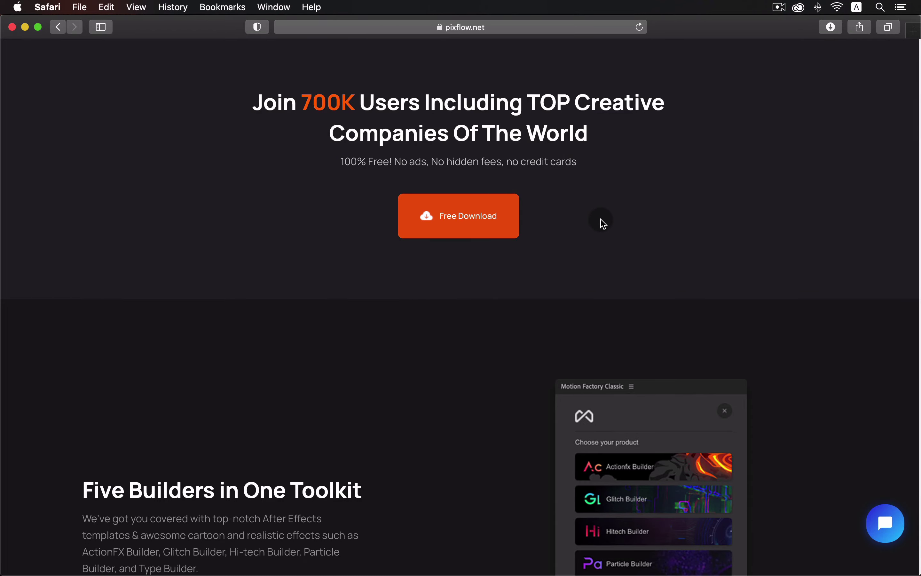
Look through the descriptions of the Type, ActionFX, Particle, Hi-Tech and Glitch Builders, returning to the beginning of the page
scroll(603, 223, "down", 20)
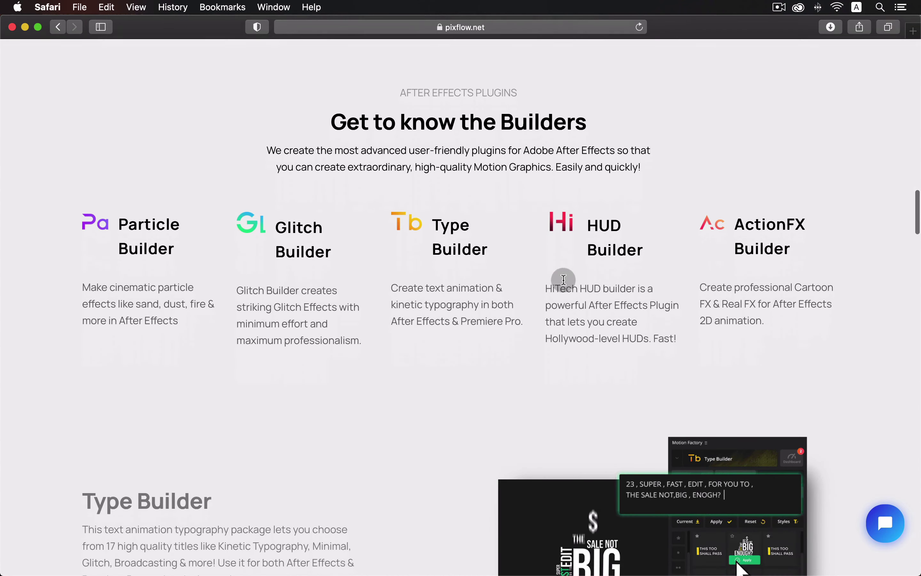
scroll(563, 280, "down", 5)
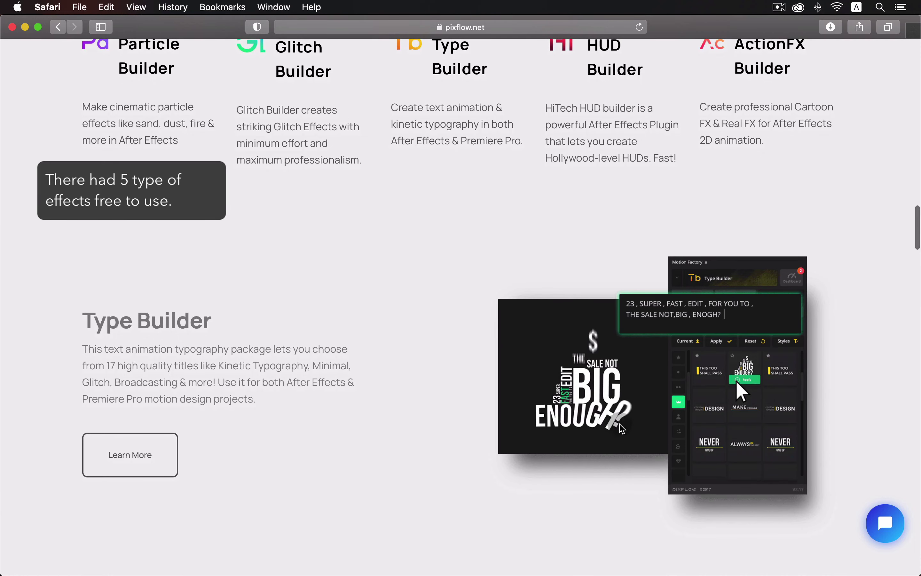
scroll(315, 382, "down", 10)
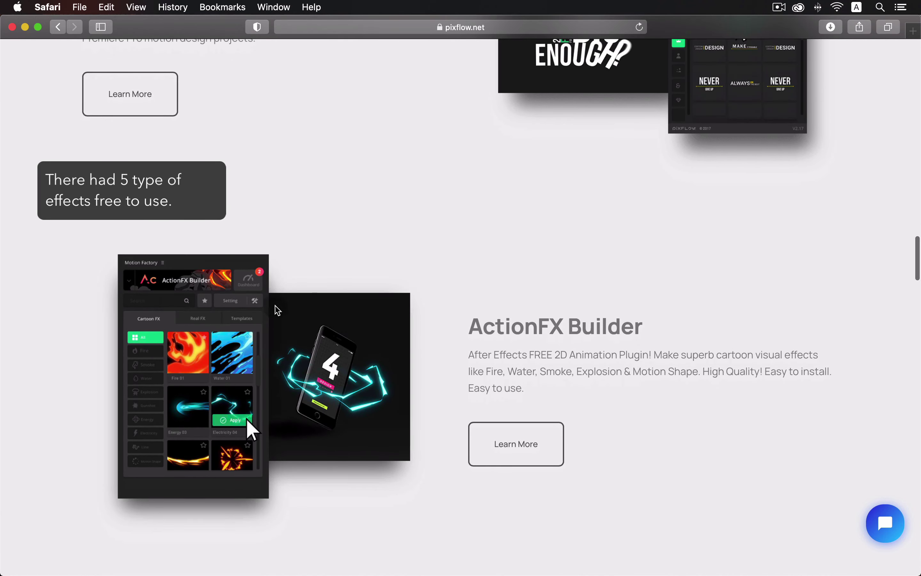
scroll(443, 400, "down", 15)
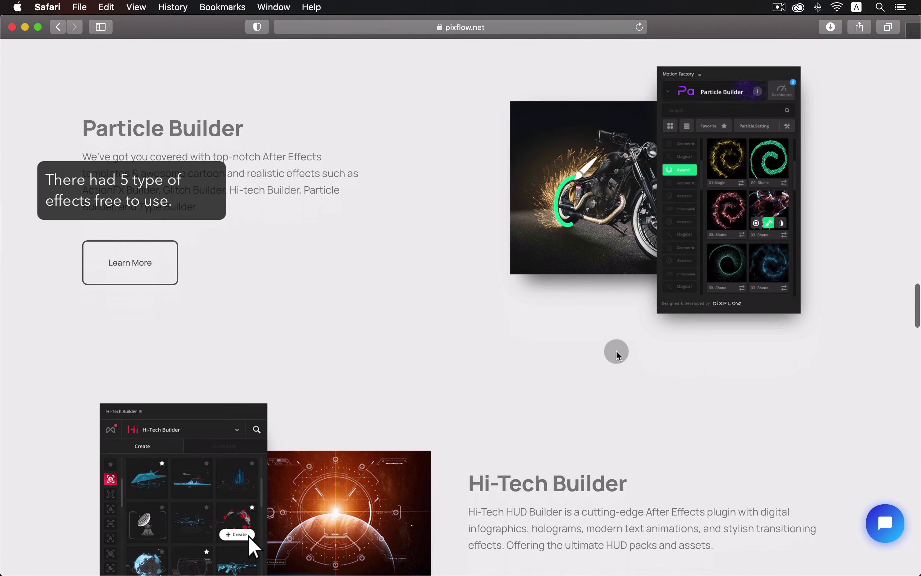
scroll(529, 395, "down", 4)
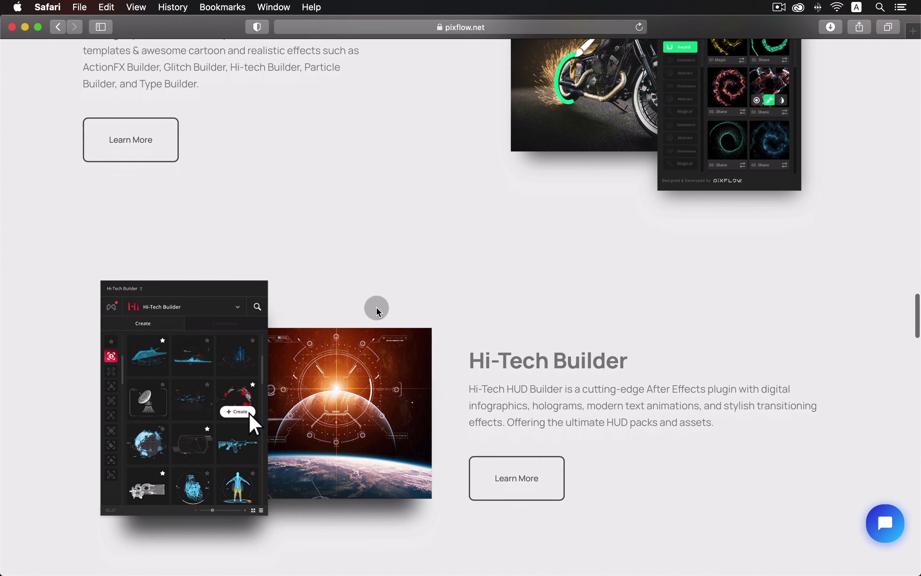
scroll(584, 405, "down", 11)
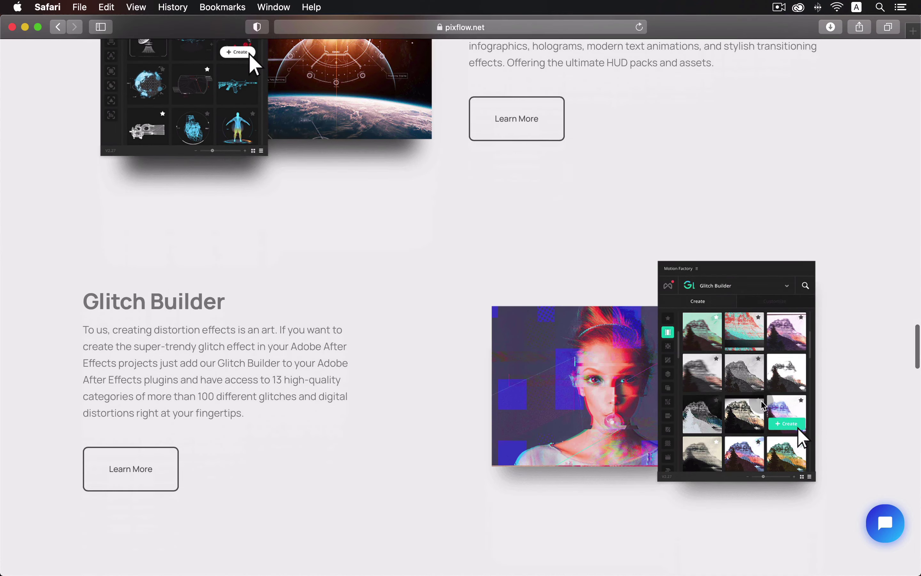
scroll(654, 448, "up", 20)
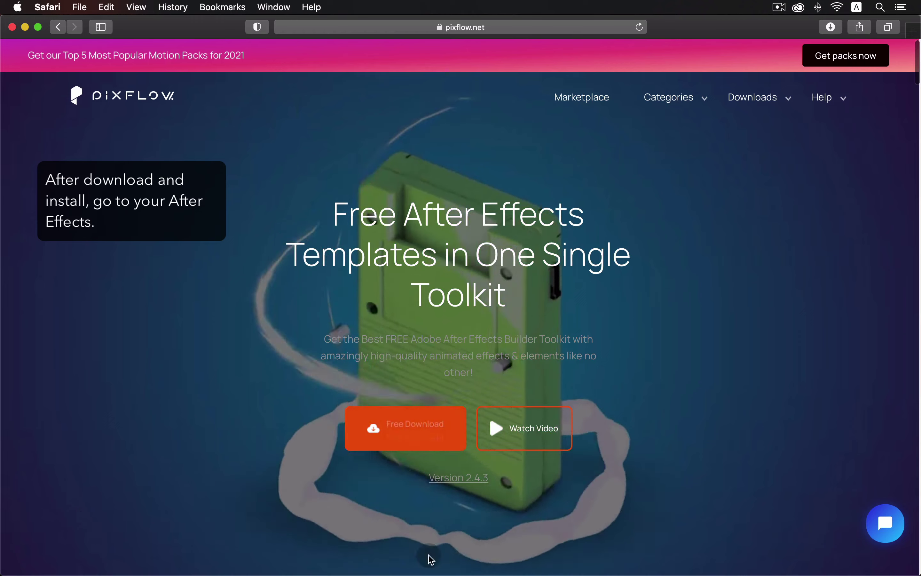
Switch back to After Effects and open the Motion Factory Classic extension
mouse_move(476, 573)
left_click(569, 561)
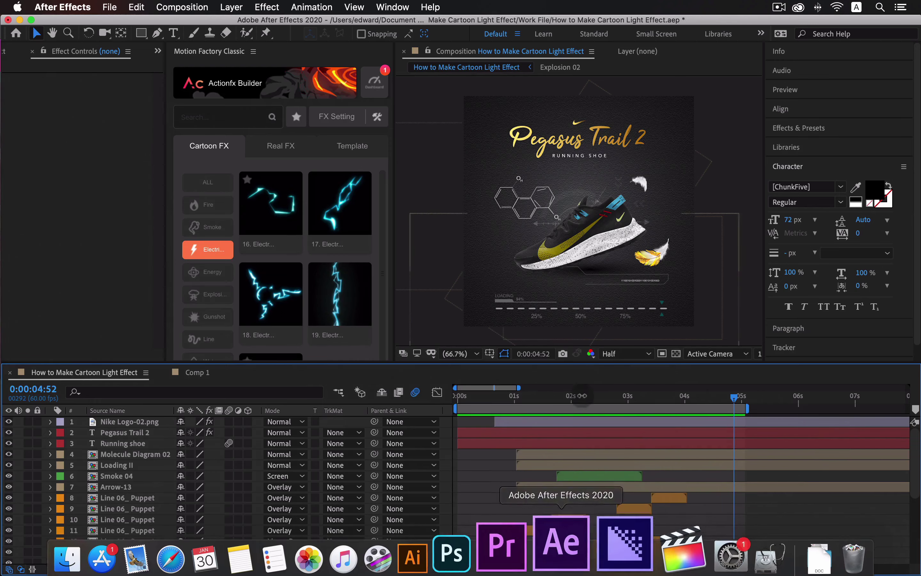
left_click(385, 6)
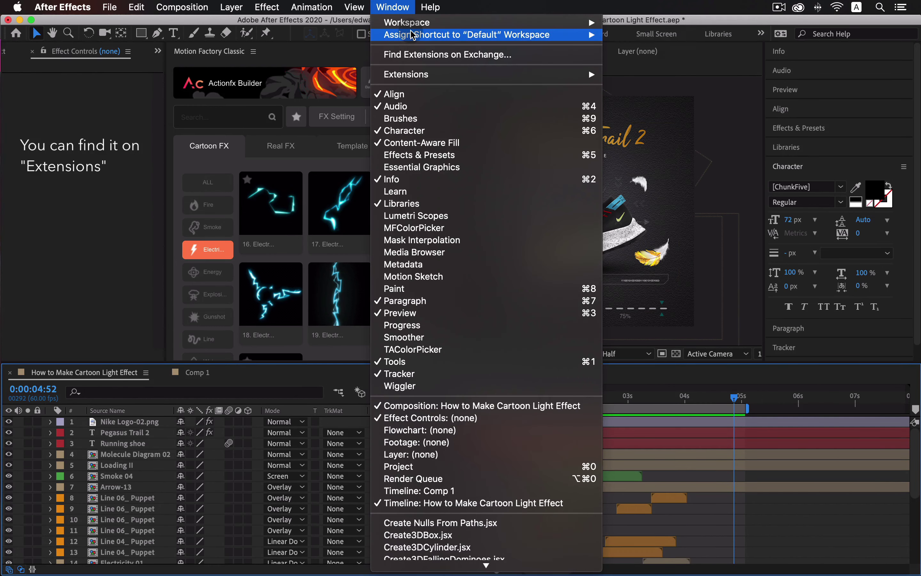
mouse_move(487, 75)
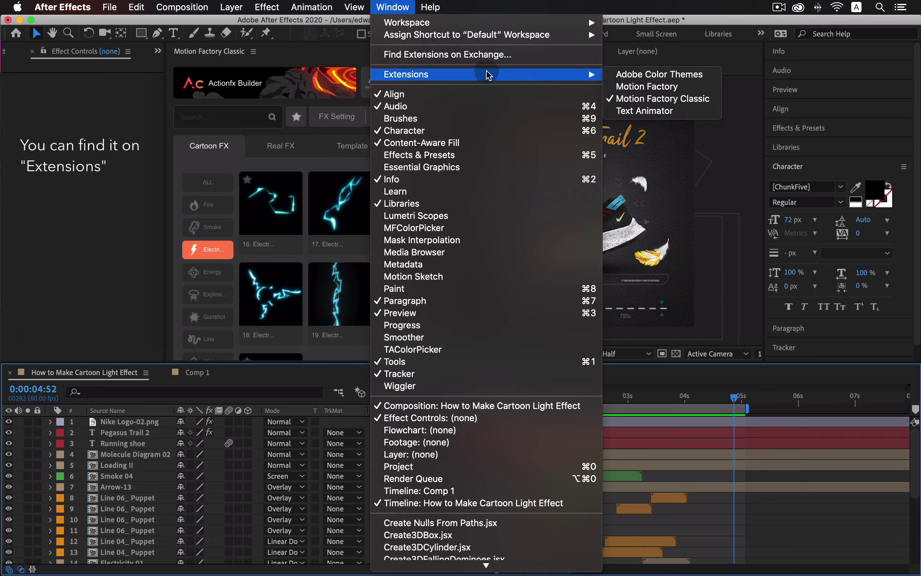
left_click(712, 104)
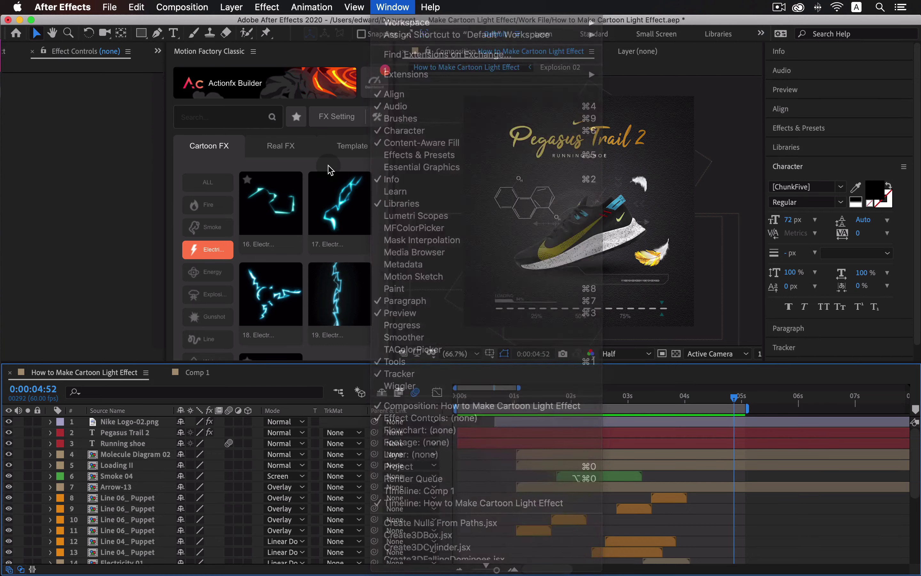
left_click(291, 55)
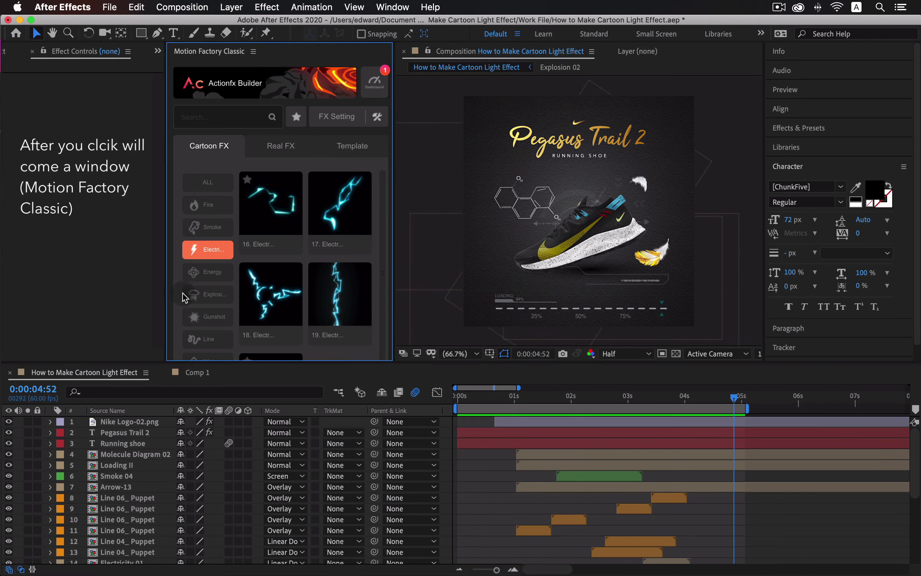
Examine the Energy, Electricity and Fire presets among the Cartoon FX of Actionfx Builder
left_click(214, 279)
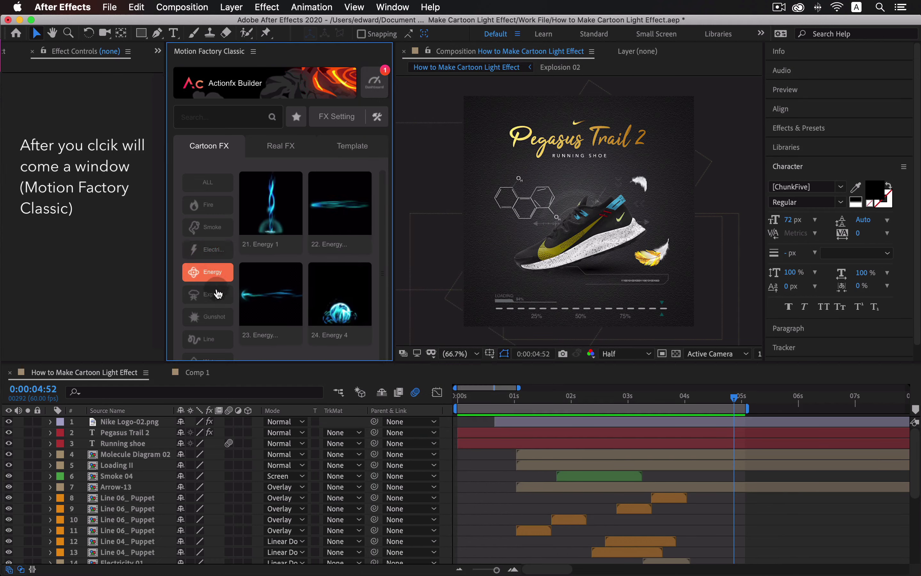
mouse_move(340, 314)
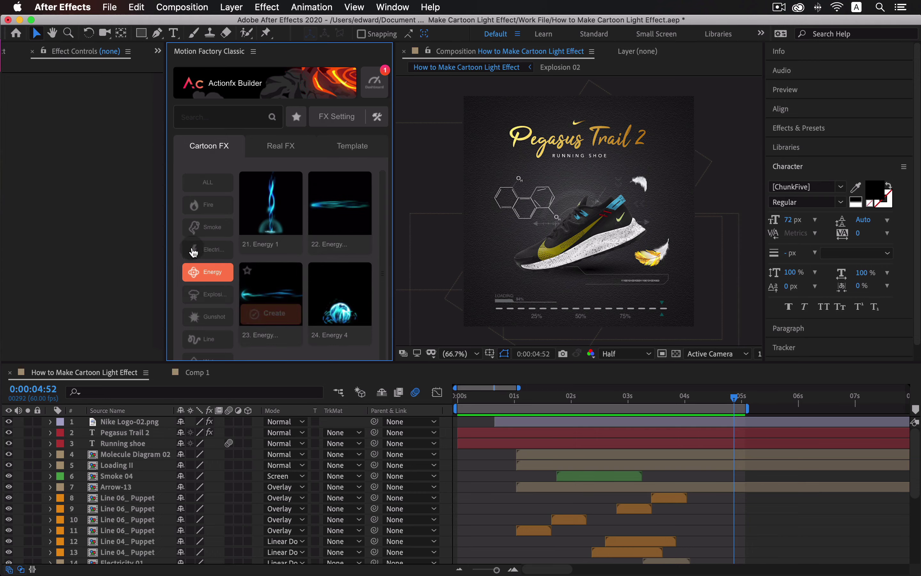
left_click(208, 249)
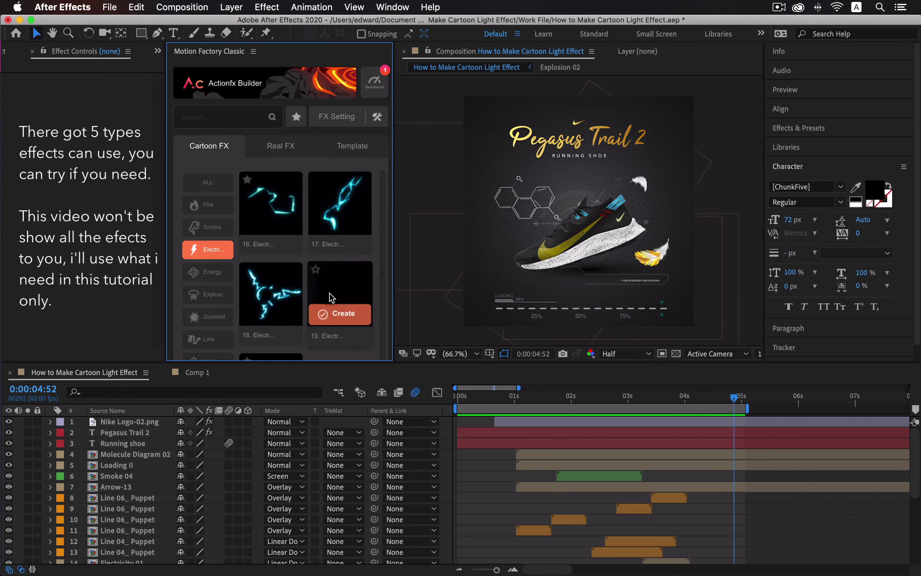
left_click(208, 204)
mouse_move(287, 200)
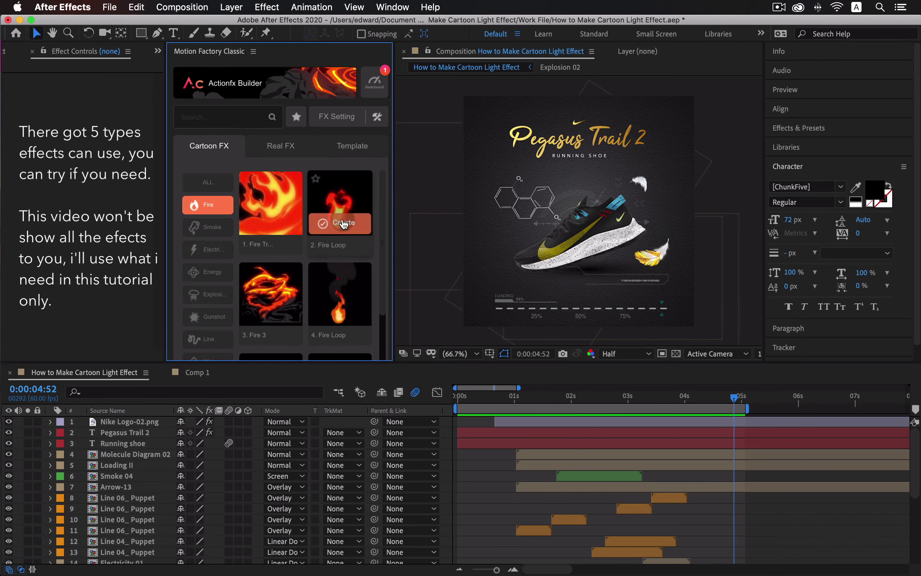
mouse_move(284, 304)
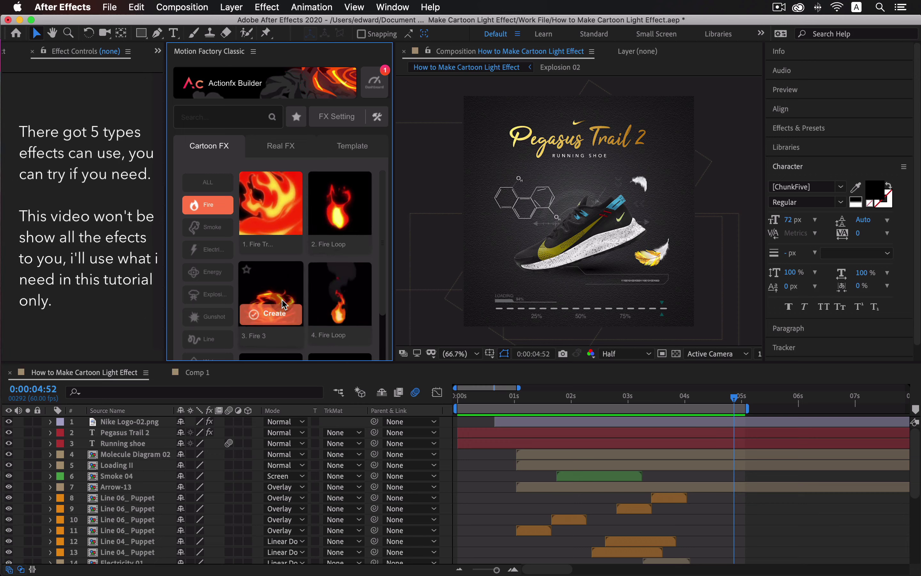
Switch Motion Factory Classic to Type Builder and look through its animated title presets
left_click(307, 94)
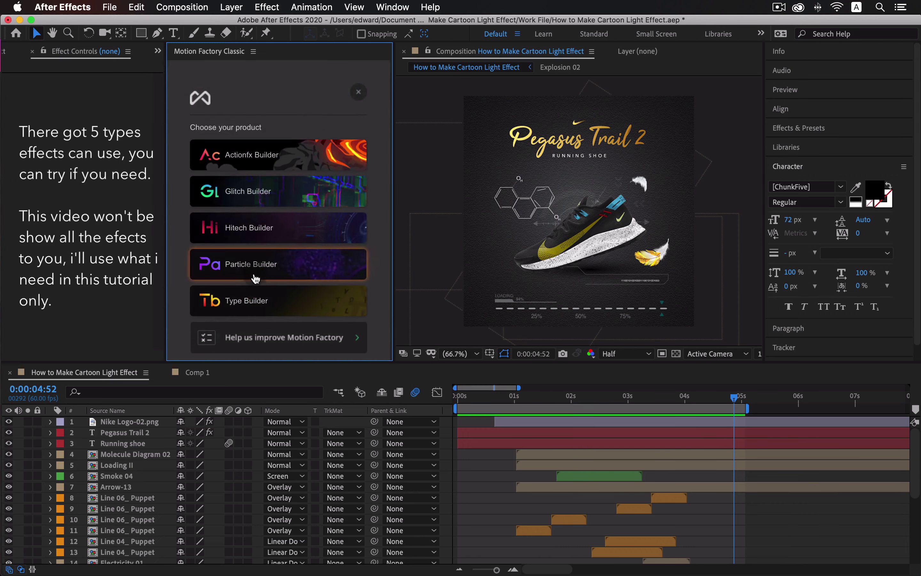
left_click(259, 304)
mouse_move(281, 242)
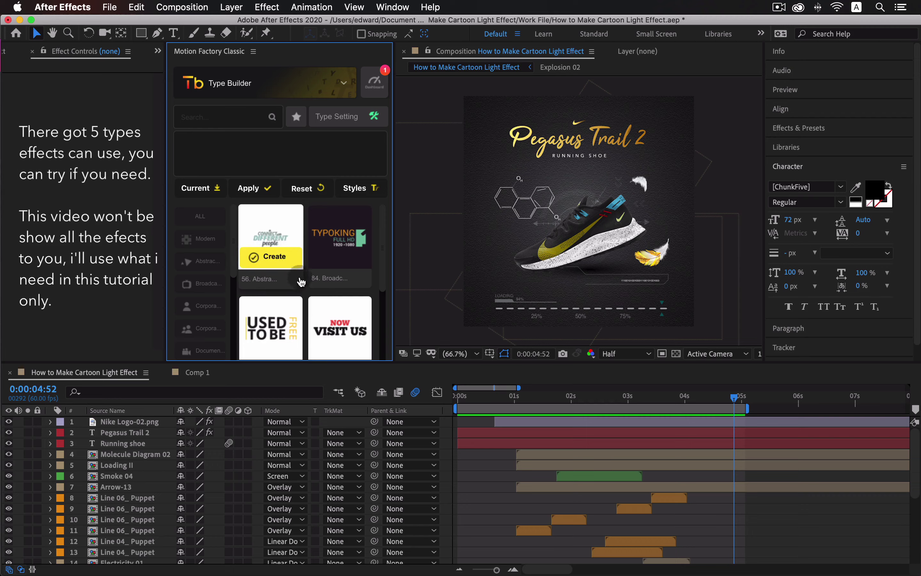
mouse_move(318, 313)
mouse_move(274, 326)
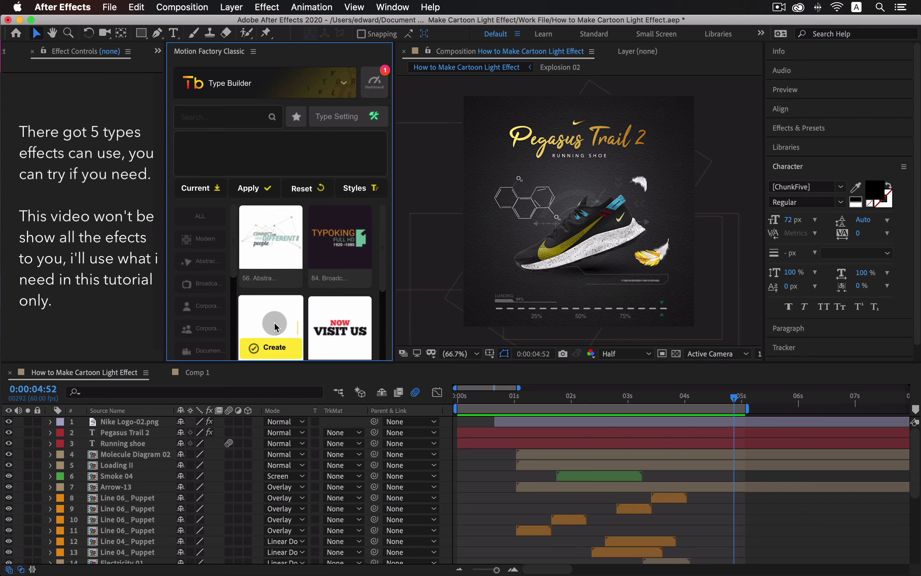
mouse_move(343, 249)
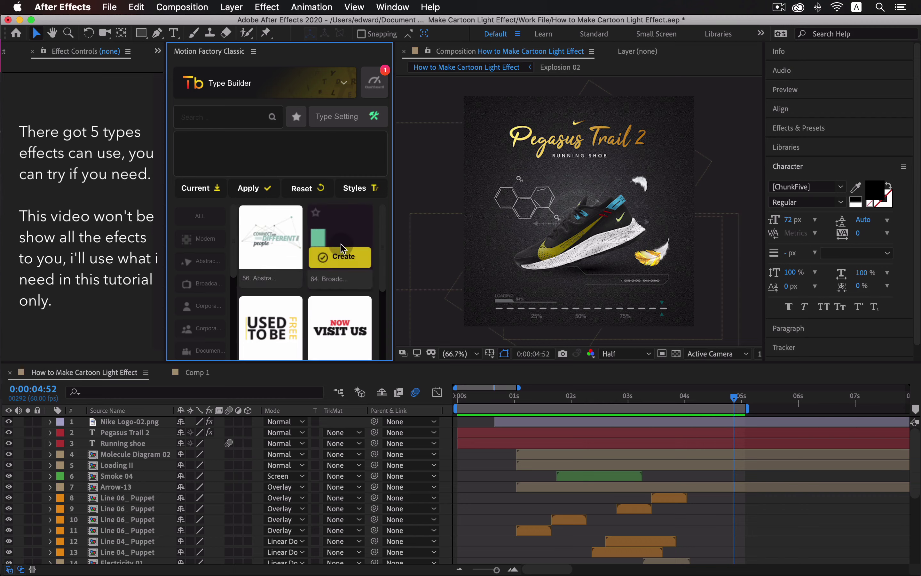
scroll(340, 245, "down", 3)
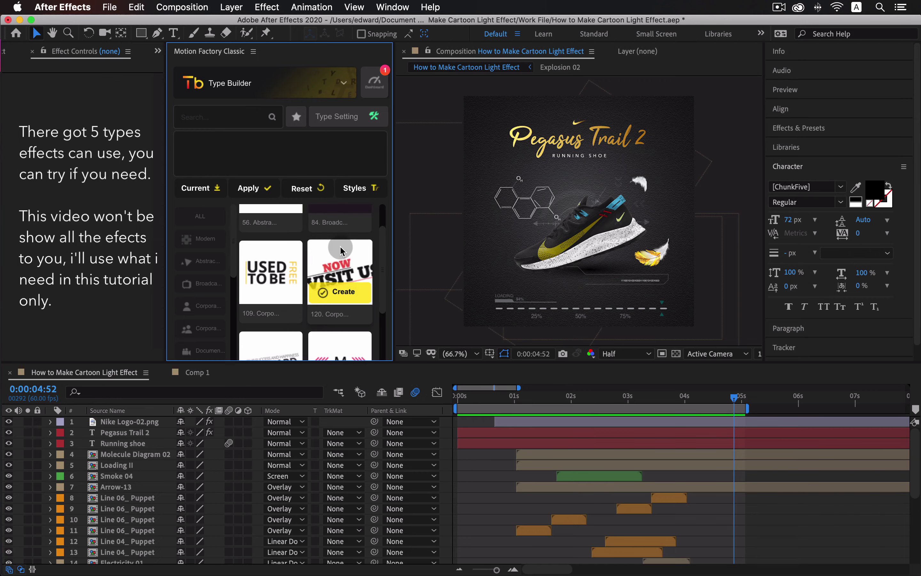
Return to Actionfx Builder and show its Electricity presets under Cartoon FX
left_click(277, 92)
left_click(278, 171)
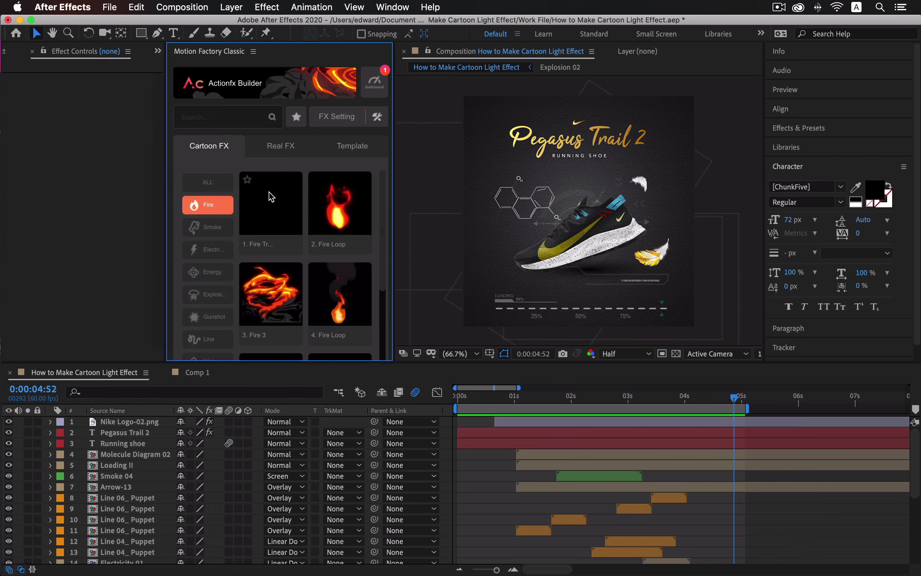
left_click(208, 249)
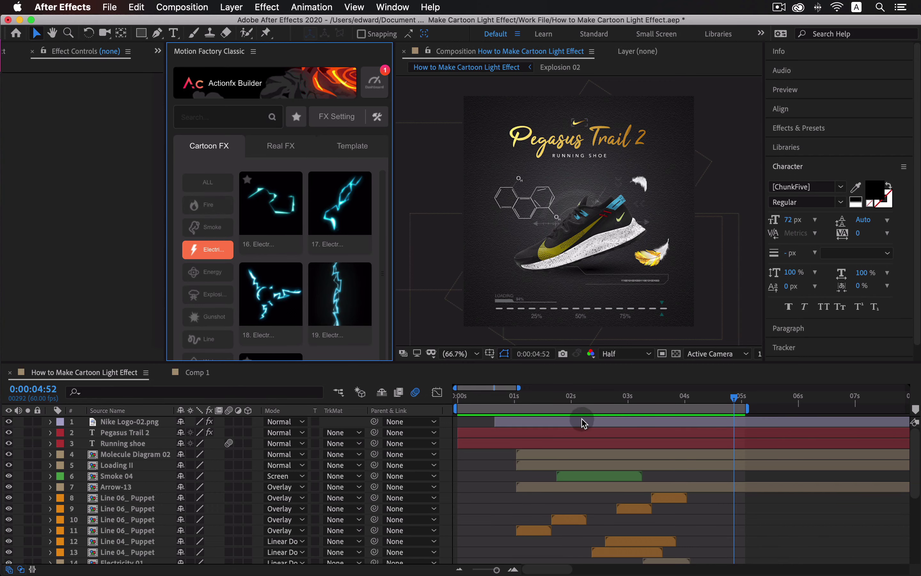
Open the Comp 1 composition, scrub through its shoe and text animation, and return the playhead to 0:00:00:00
left_click(198, 373)
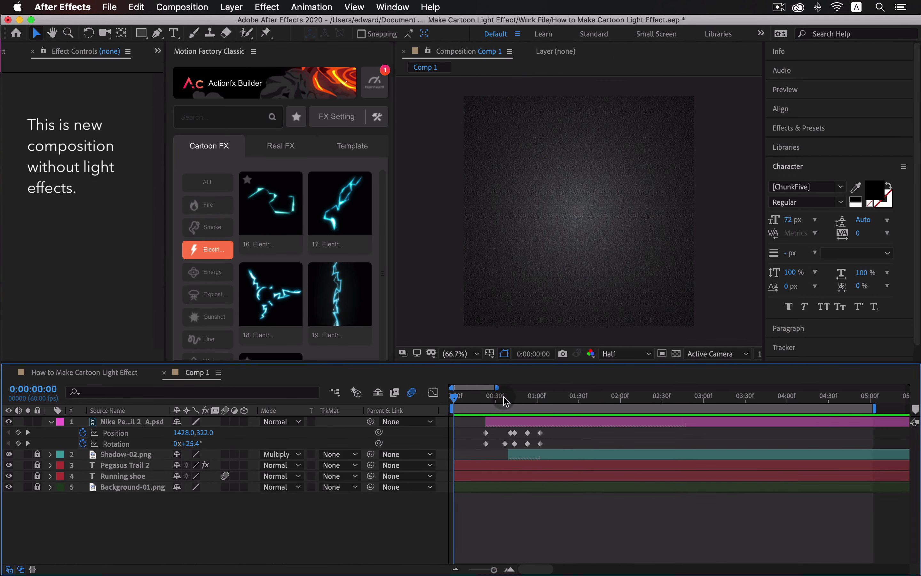
left_click_drag(473, 403, 599, 404)
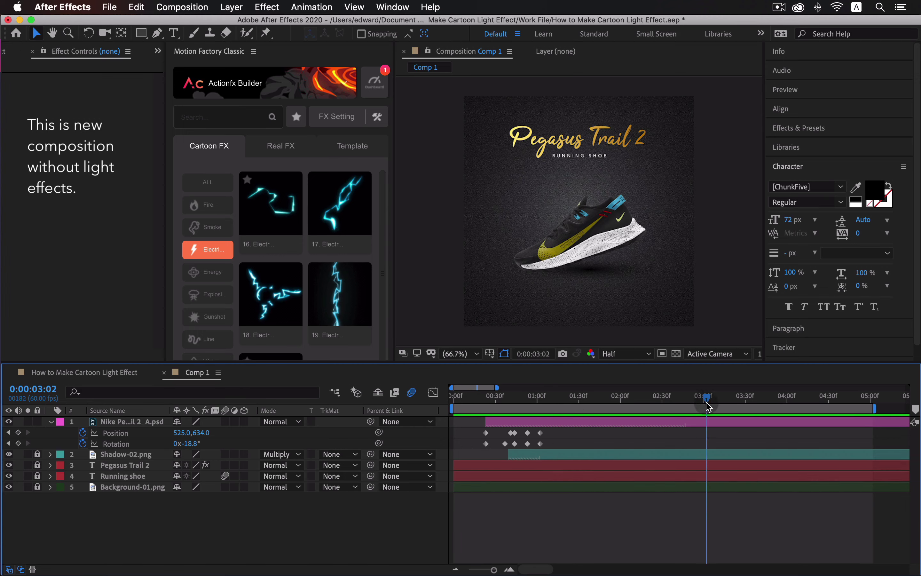
left_click_drag(708, 407, 646, 411)
left_click_drag(540, 419, 501, 422)
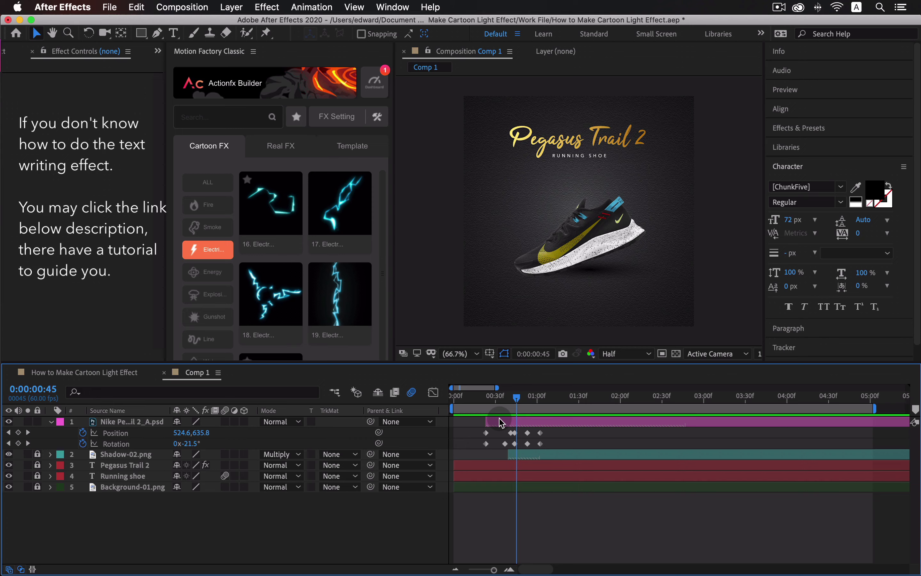
left_click_drag(500, 422, 463, 422)
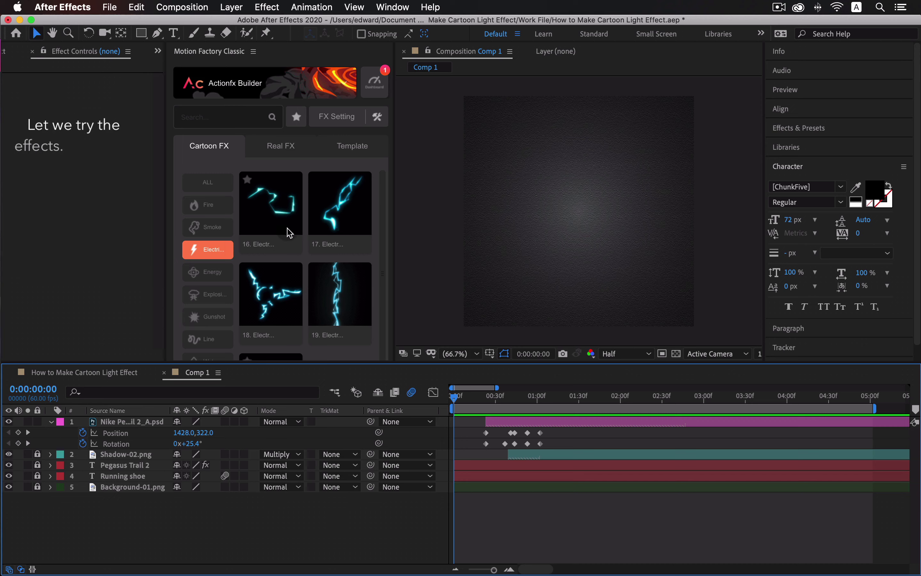
Create the Electricity 05 effect in Comp 1 and preview its animation at frame 2
scroll(380, 267, "down", 3)
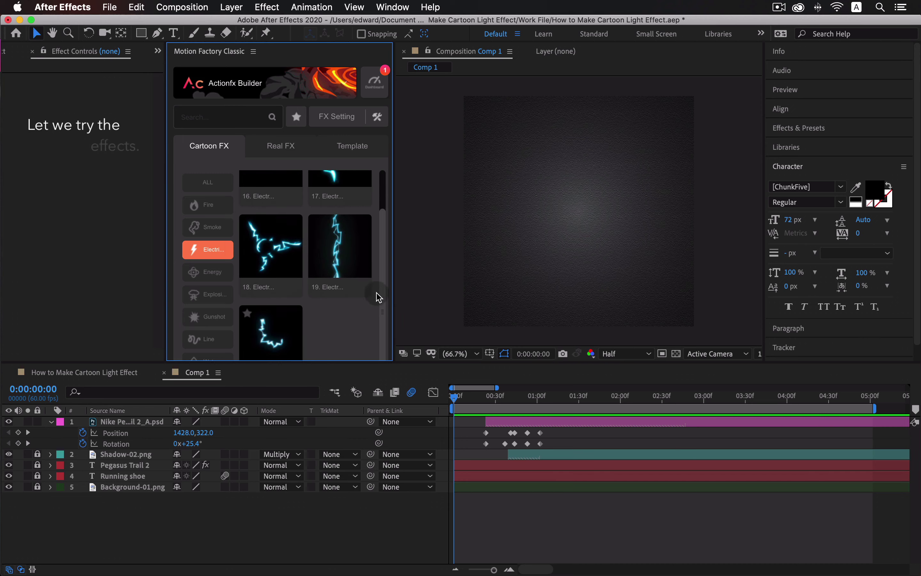
mouse_move(276, 350)
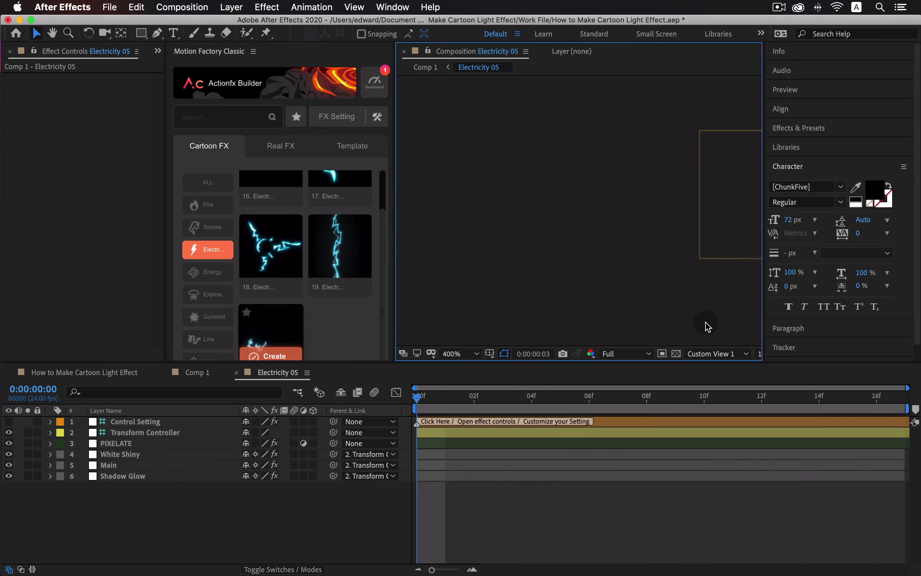
left_click_drag(418, 397, 487, 391)
key("comma")
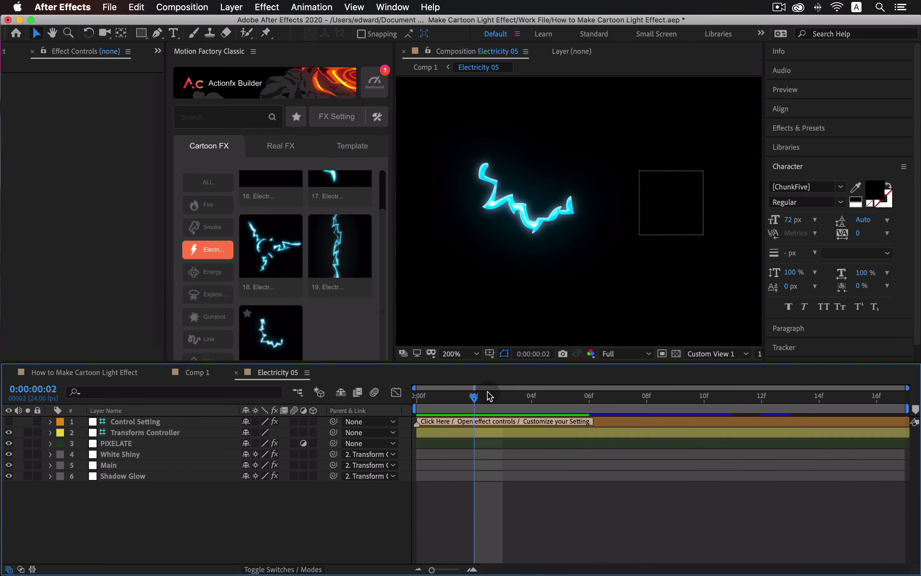
Reveal the keyframes of the White Shiny, Main and Shadow Glow layers and try deleting White Shiny's middle Mask Path keyframes
left_click(135, 455)
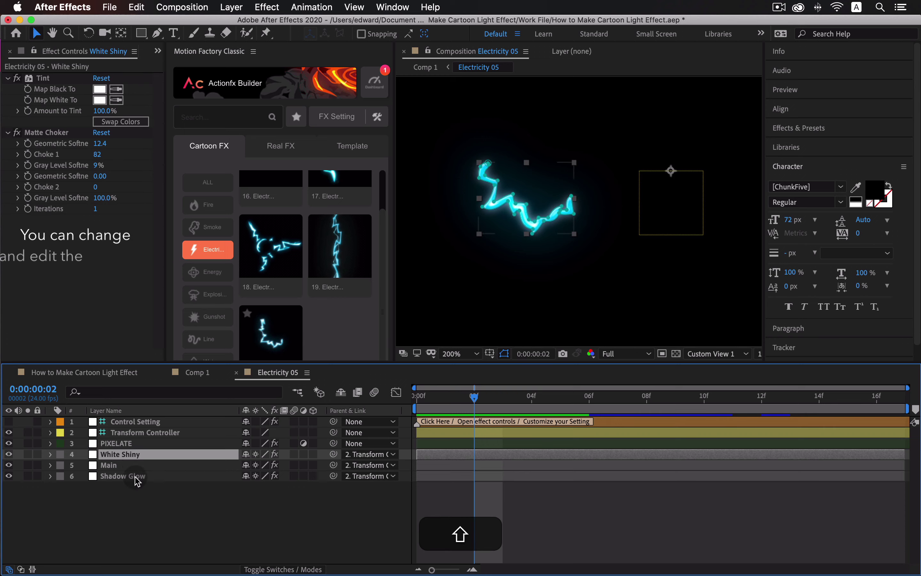
left_click(134, 476, "shift")
key("u")
left_click_drag(479, 472, 756, 496)
key("BackSpace")
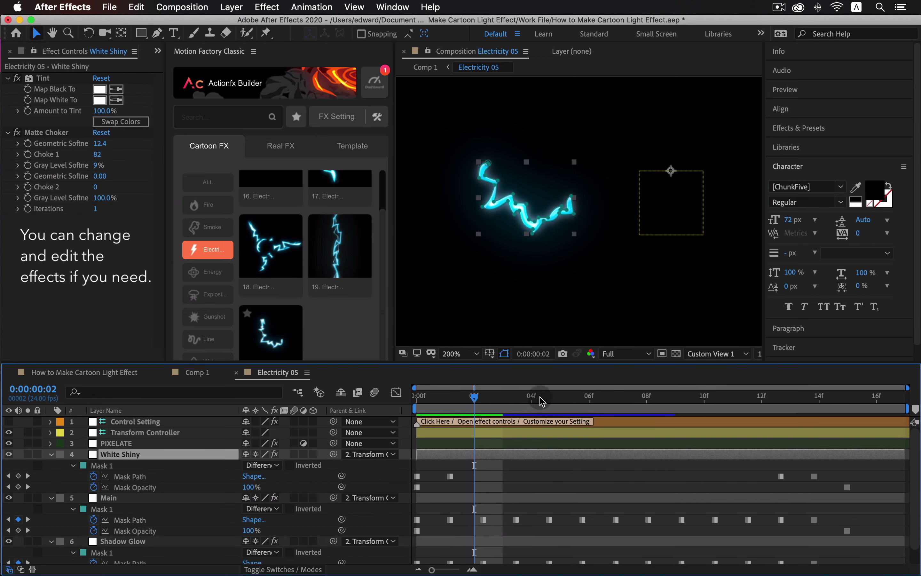
Try editing White Shiny's mask shape and Main's Mask Opacity, and undo all of these trial edits and the keyframe deletion
left_click_drag(538, 397, 589, 398)
left_click_drag(535, 239, 492, 264)
key("super+z")
key("super+z")
key("super+z")
key("super+z")
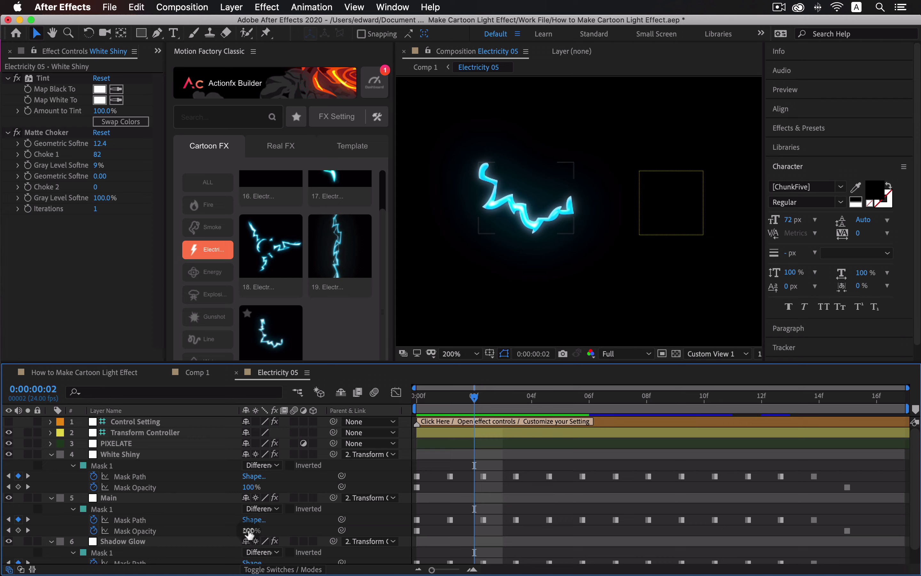
mouse_move(249, 533)
left_mouse_down()
mouse_move(205, 534)
mouse_move(278, 539)
mouse_move(238, 545)
left_mouse_up()
key("super+z")
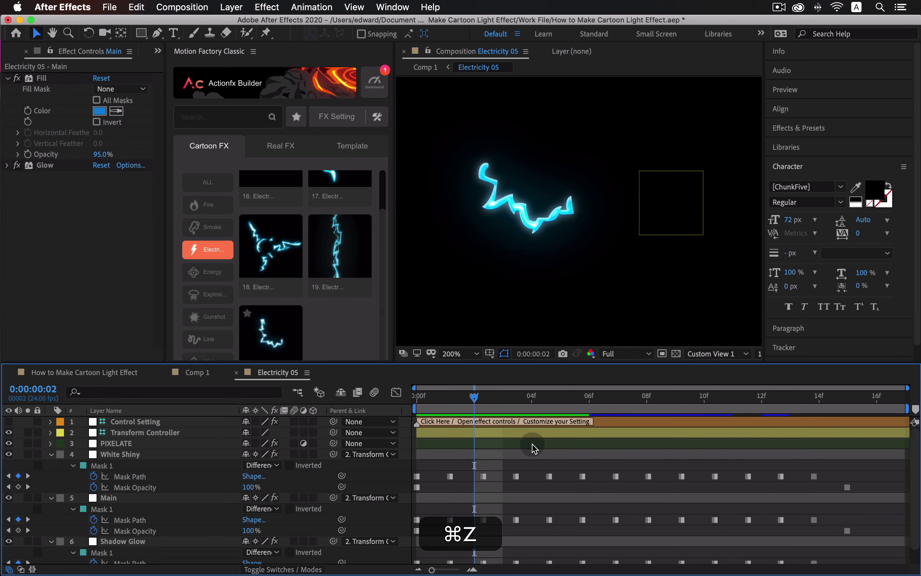
Close the Electricity 05 composition, reopen it from its layer in Comp 1, and close it again
left_click(237, 372)
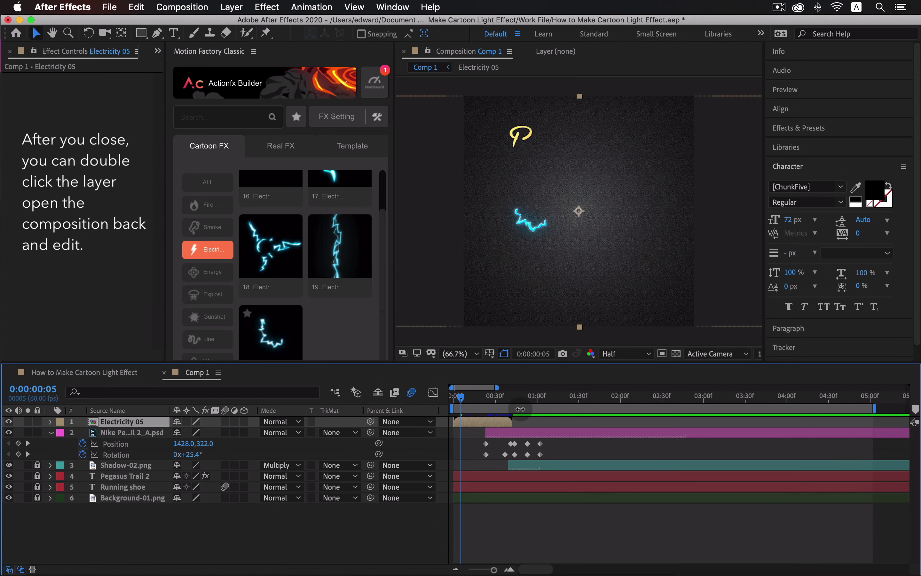
double_click(483, 424)
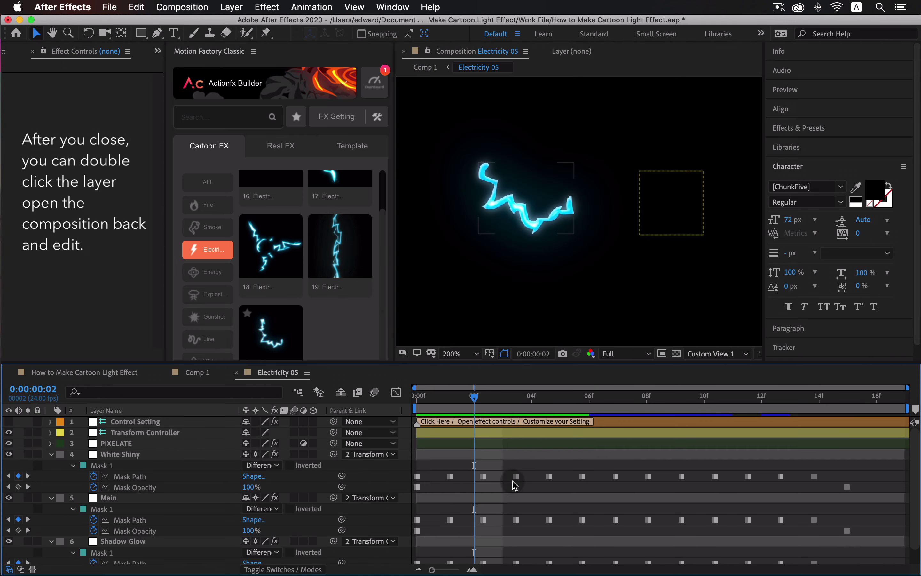
left_click(192, 373)
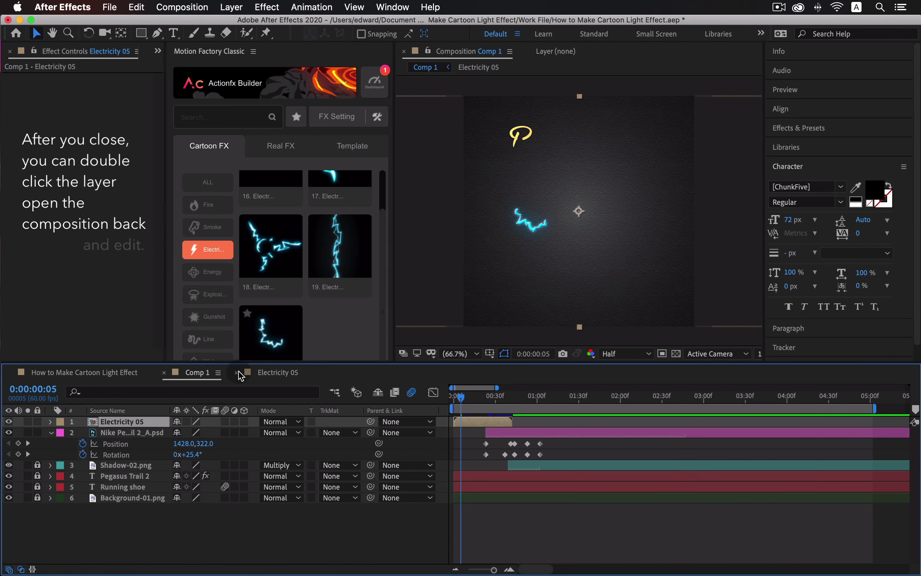
left_click(236, 372)
Shift the Electricity 05 layer to start at about 0:00:01:02, and scale it down over the front of the shoe
left_click_drag(494, 425, 579, 425)
left_click_drag(536, 396, 545, 398)
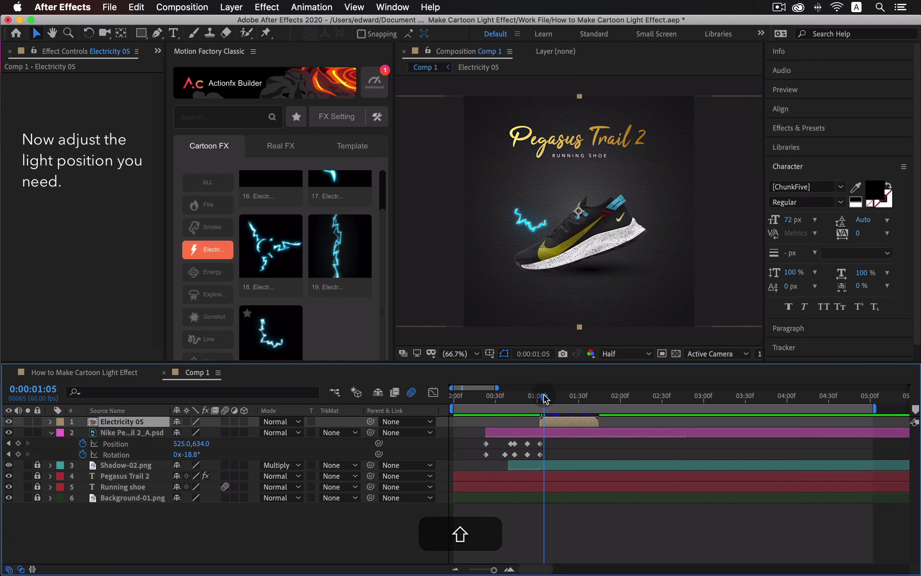
left_click_drag(523, 238, 527, 262)
left_click_drag(585, 131, 594, 171)
left_click_drag(556, 250, 532, 267)
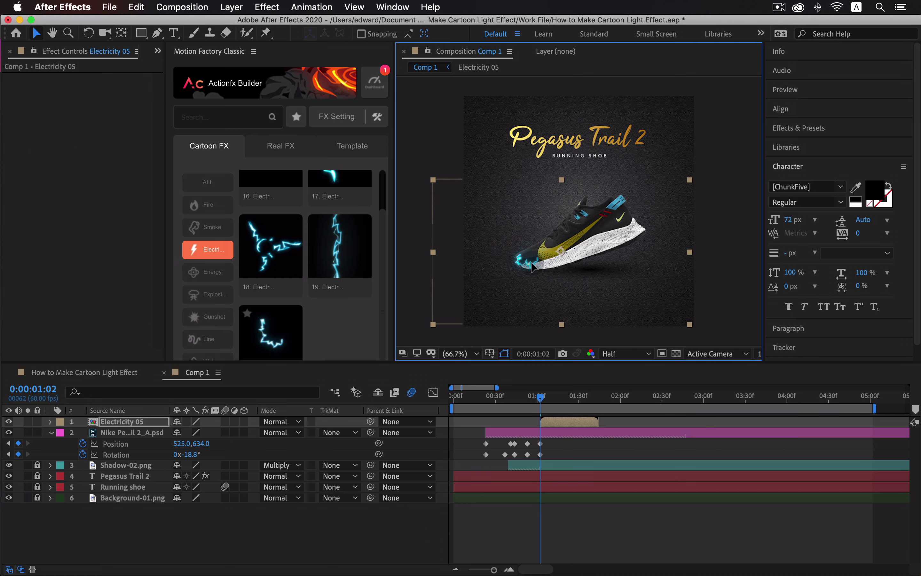
left_click(542, 401)
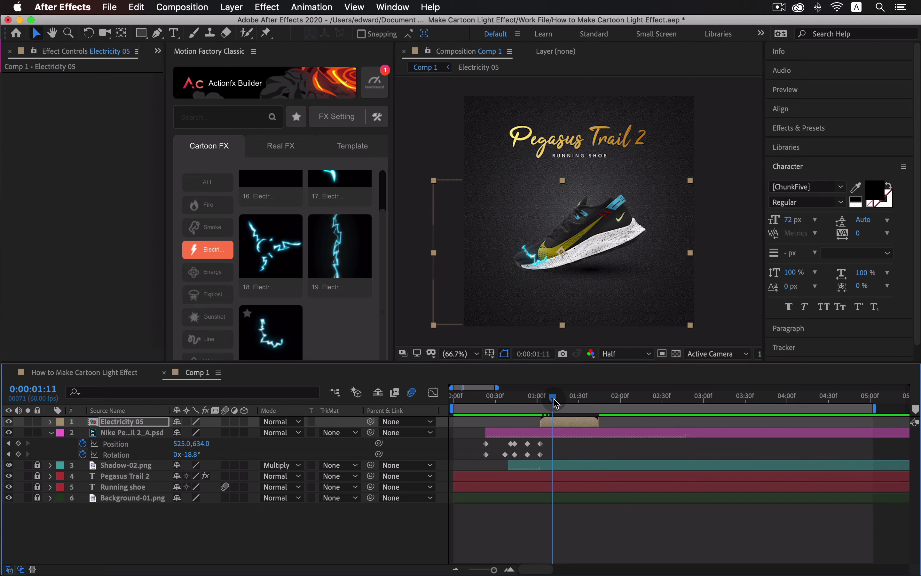
left_click_drag(566, 403, 573, 404)
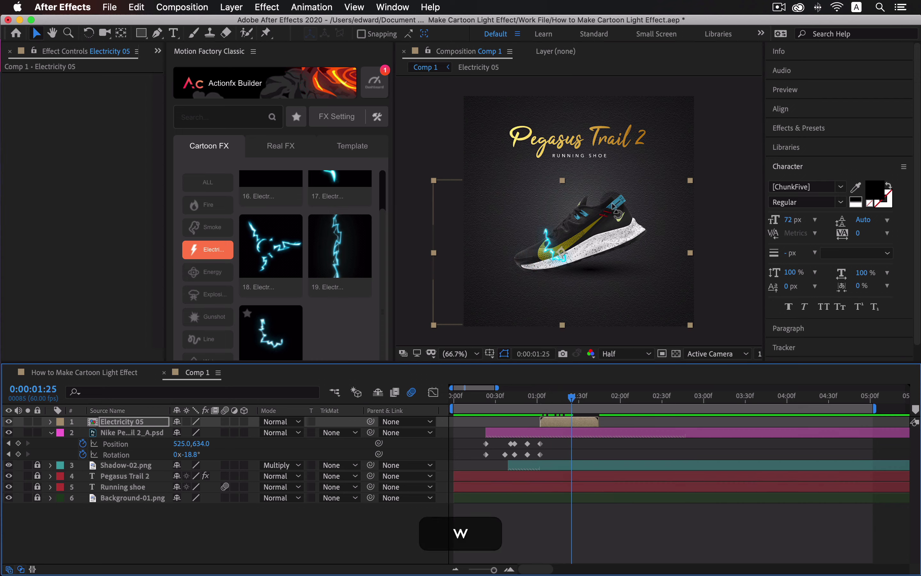
Try rotating the Electricity 05 layer with the Rotation tool and turn it back to its near-level orientation
key("w")
left_click_drag(613, 205, 621, 213)
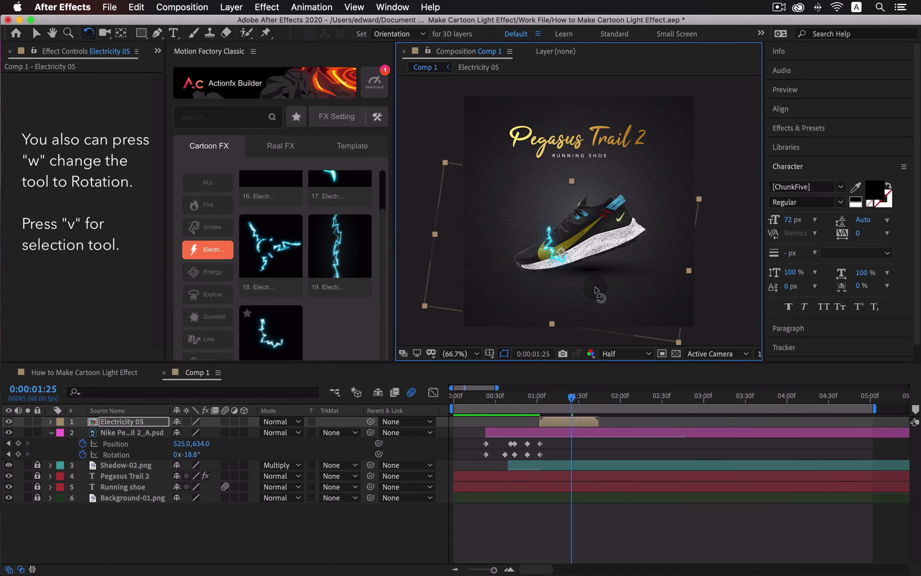
key("v")
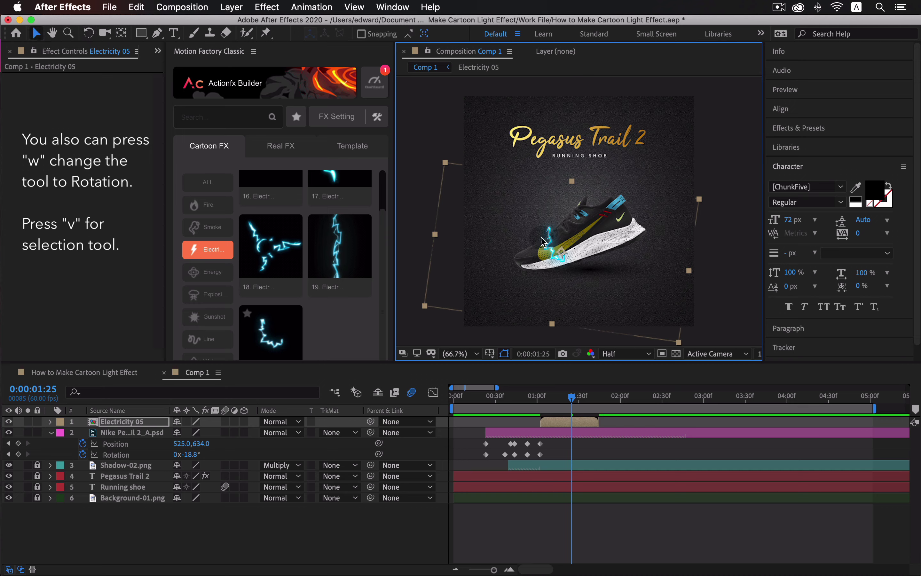
left_click(88, 33)
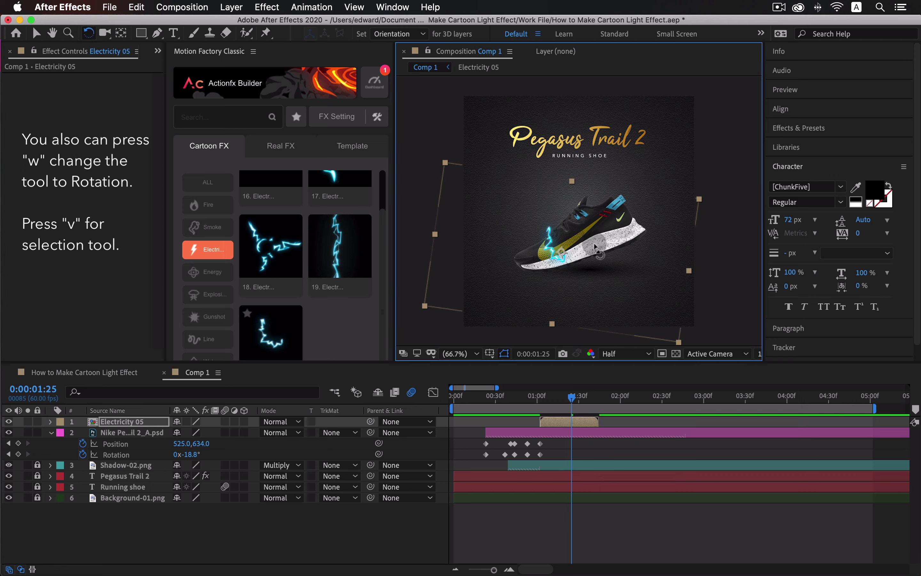
left_click_drag(594, 249, 601, 239)
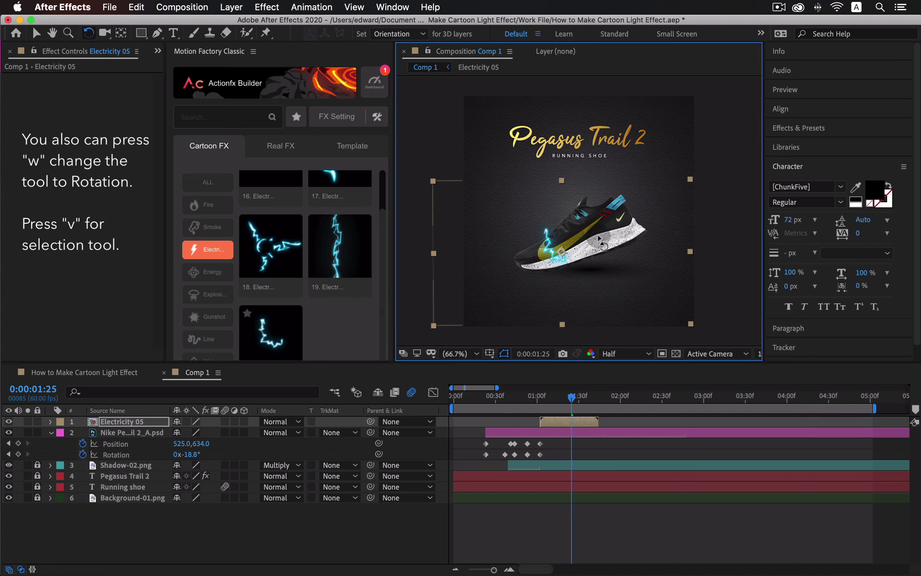
Move Electricity 05 closer to the shoe's toe and scale it slightly smaller, checking the fit along its animation
left_click(37, 33)
left_click_drag(548, 247, 541, 255)
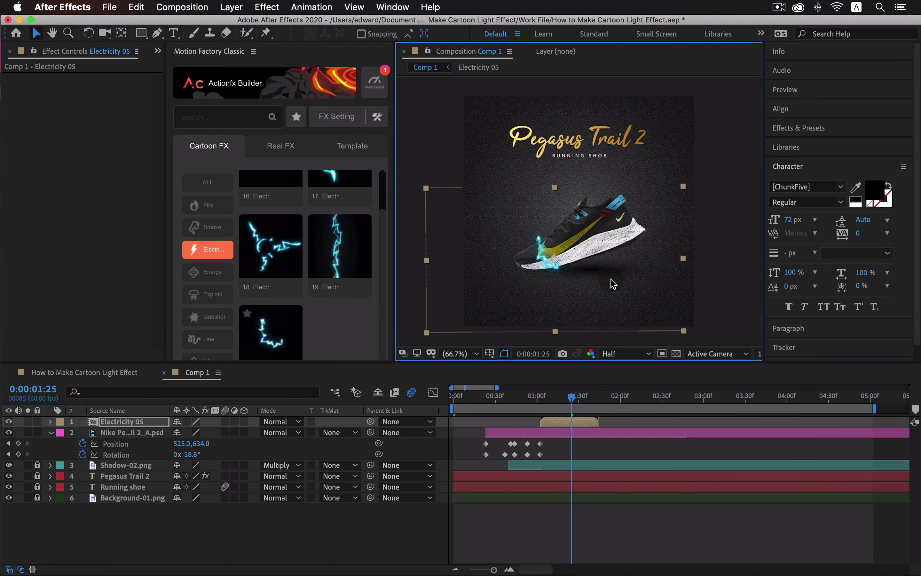
left_click_drag(683, 187, 678, 189)
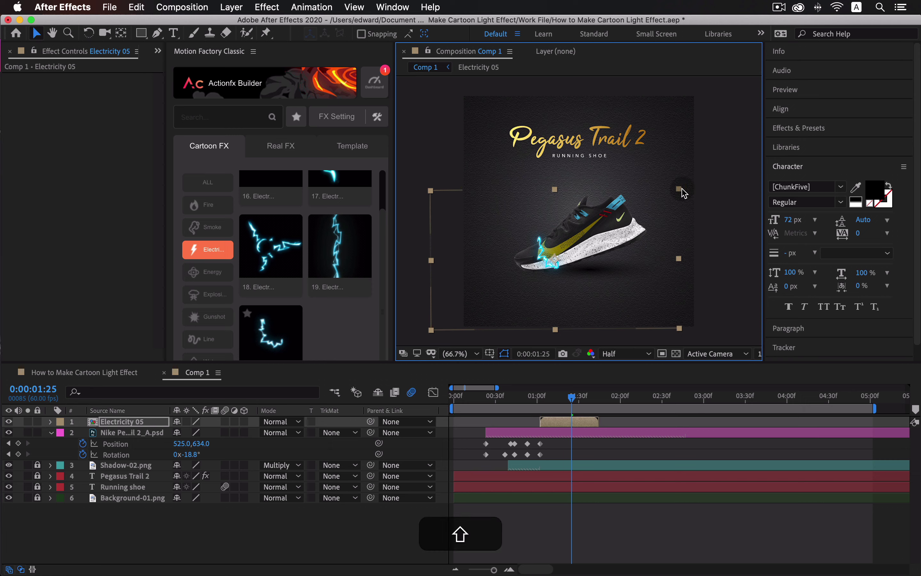
mouse_move(581, 399)
left_mouse_down()
mouse_move(540, 403)
mouse_move(595, 403)
mouse_move(584, 404)
left_mouse_up()
left_click_drag(679, 191, 682, 187)
left_click(583, 444)
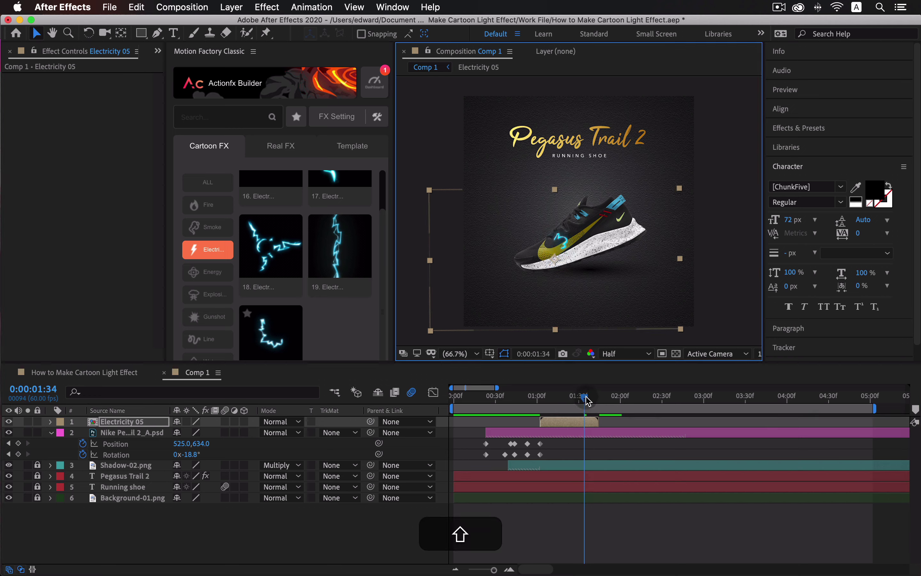
mouse_move(588, 400)
left_mouse_down()
mouse_move(542, 404)
mouse_move(588, 406)
mouse_move(572, 406)
left_mouse_up()
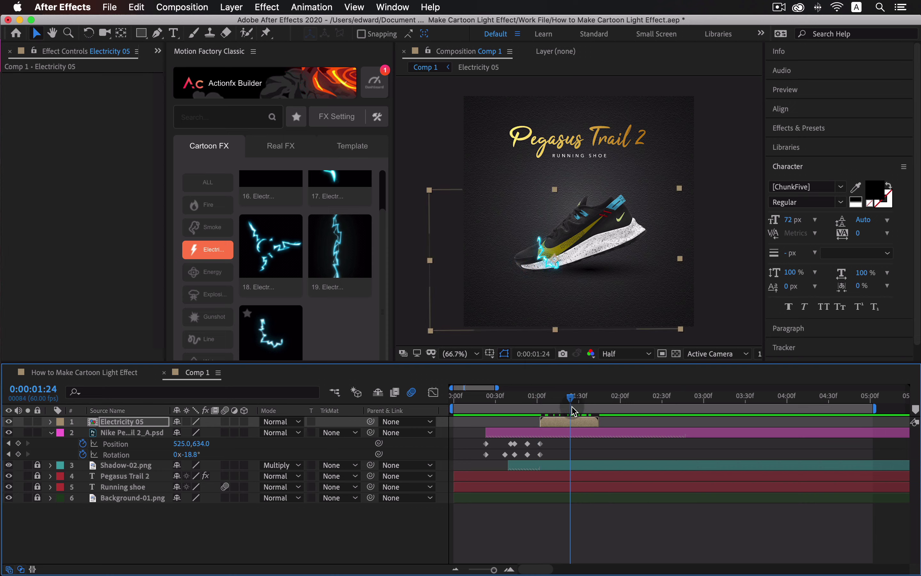
Set the Electricity 05 layer's blending mode to Vivid Light and check the Modes entry among the timeline columns
left_click(298, 423)
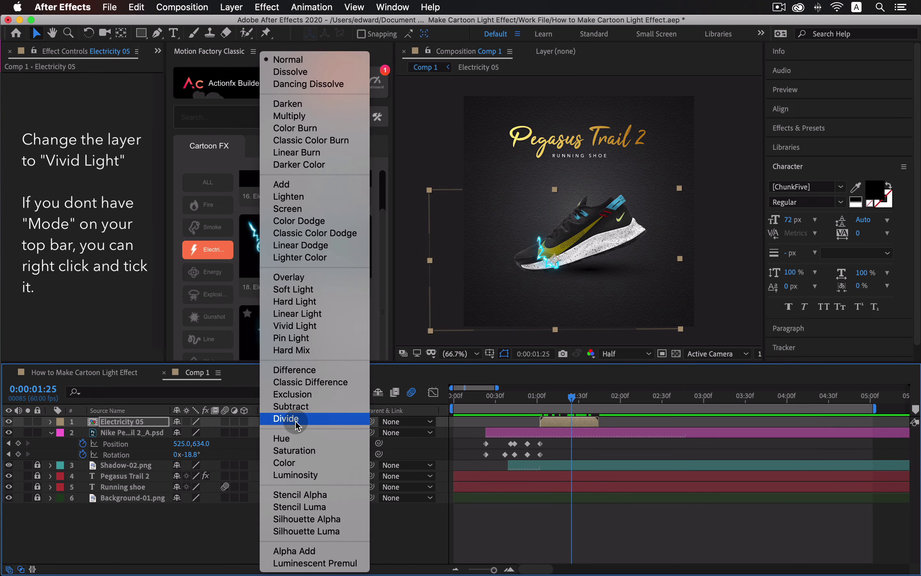
left_click(325, 326)
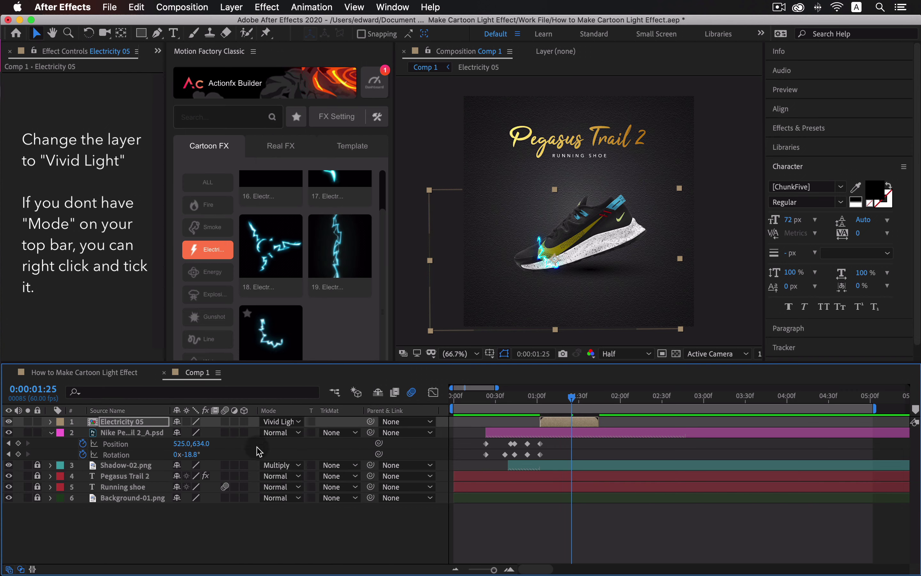
right_click(301, 415)
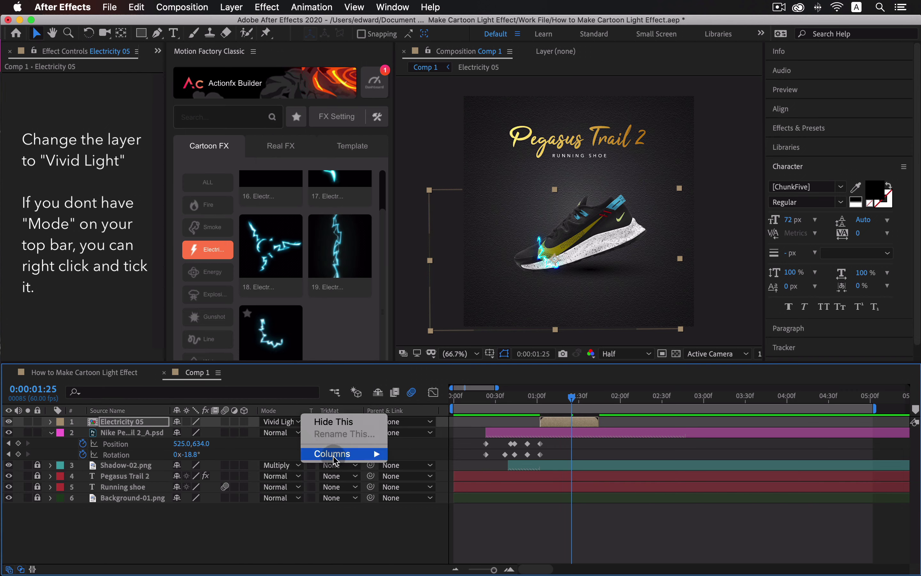
mouse_move(338, 455)
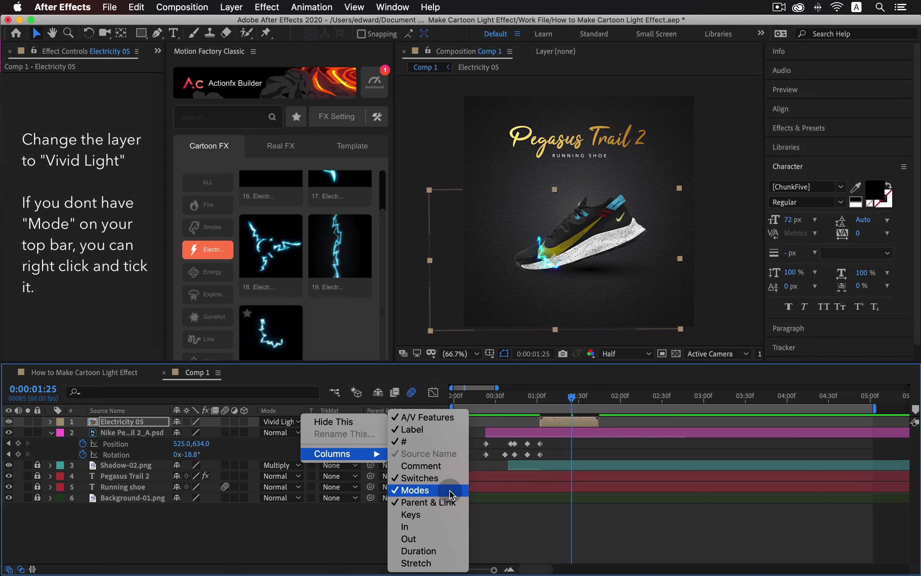
left_click(342, 544)
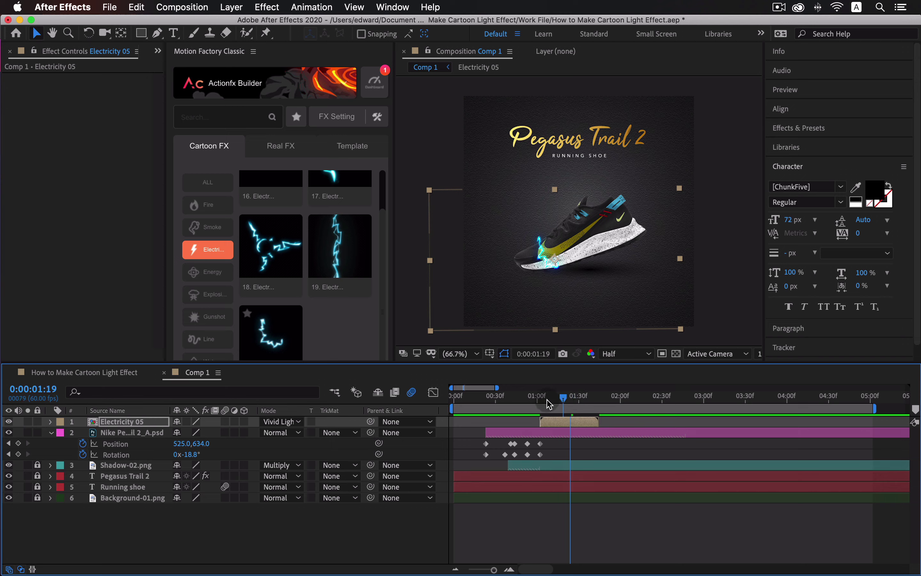
Place the playhead at 0:00:01:40, create the Electricity 01 effect in Comp 1, and close its composition
left_click_drag(549, 404, 588, 408)
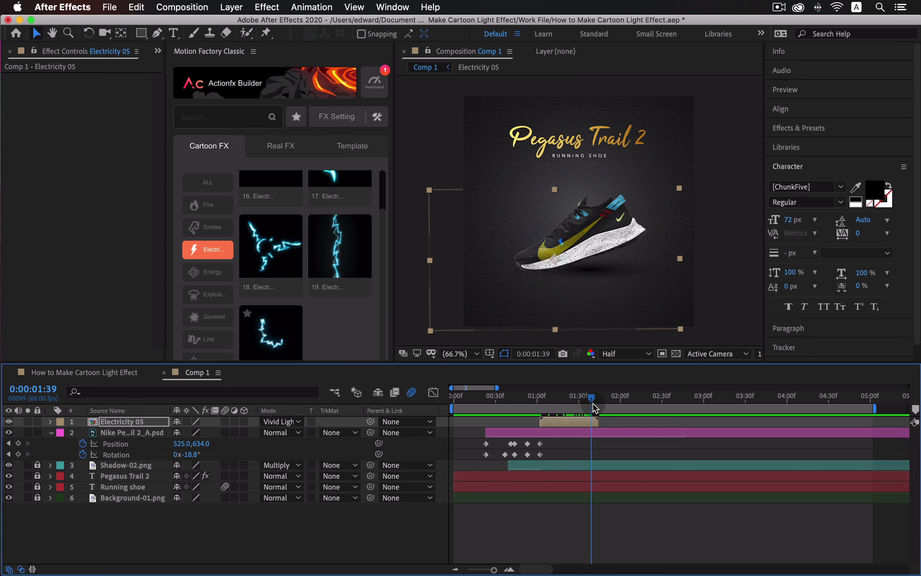
left_click(596, 453)
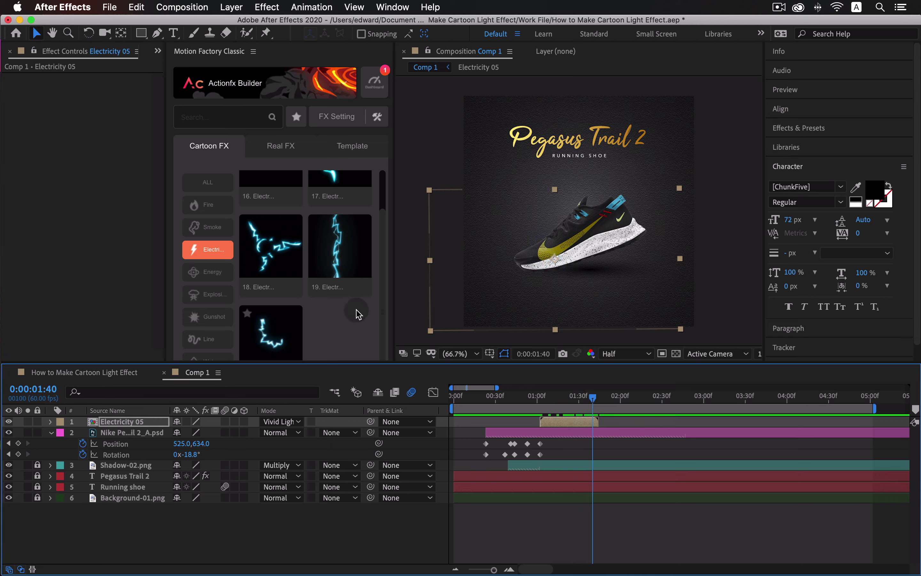
left_click(383, 276)
scroll(386, 273, "up", 3)
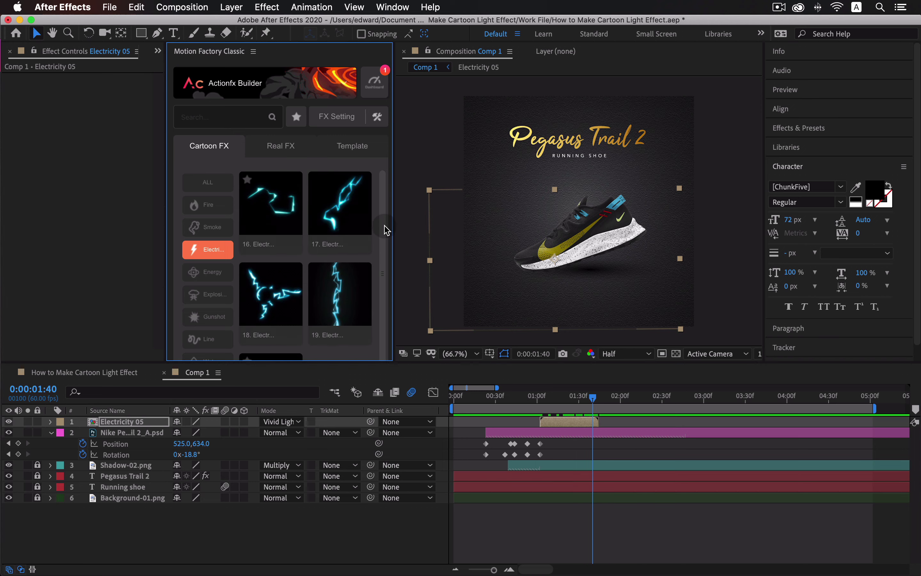
mouse_move(266, 232)
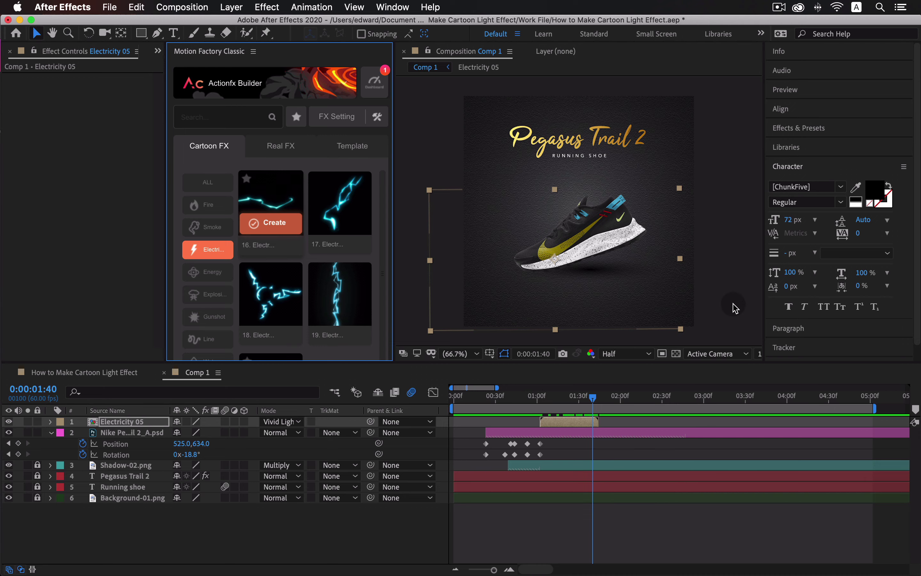
left_click(268, 224)
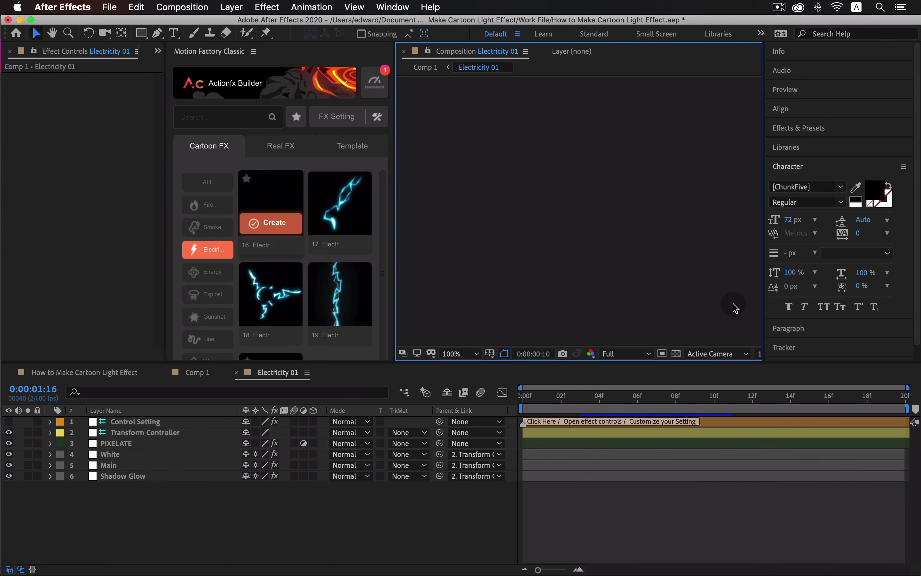
left_click(236, 372)
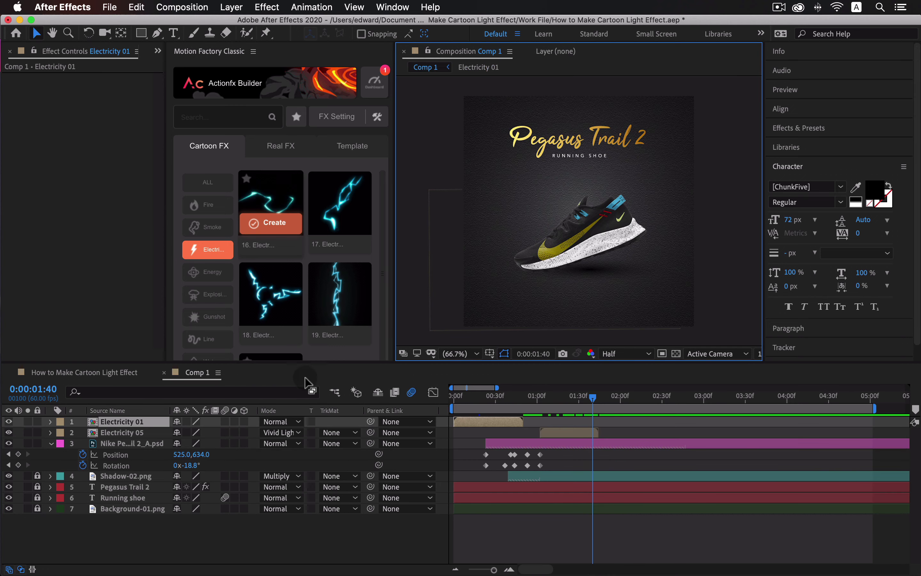
Start the Electricity 01 layer at about 0:00:01:39, and scale, rotate and position it along the shoe's sole
left_click_drag(490, 425, 606, 425)
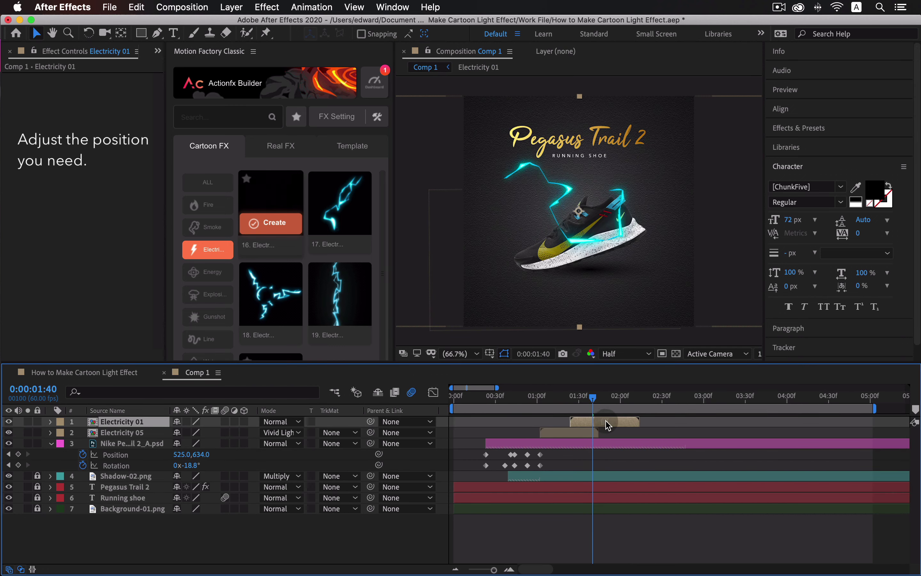
left_click_drag(580, 328, 639, 256)
key("w")
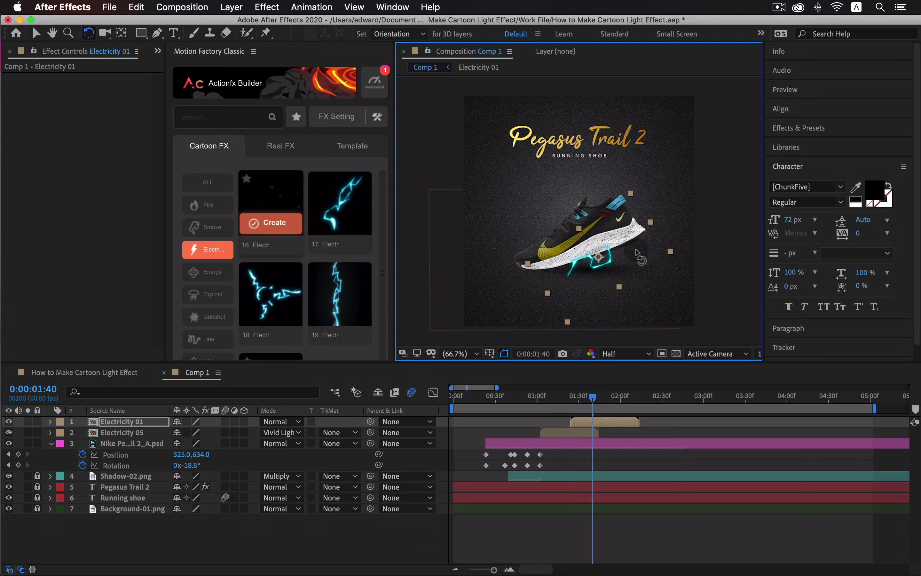
key("v")
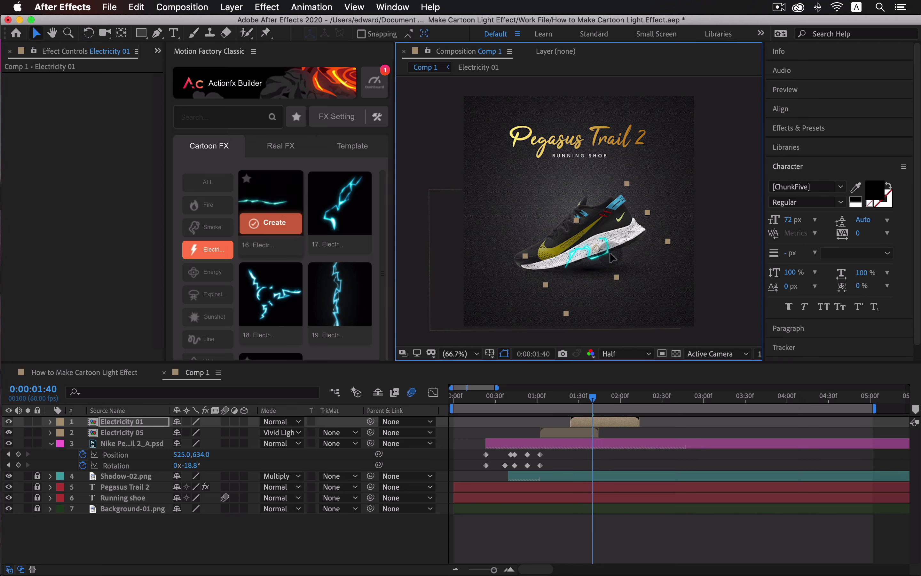
left_click_drag(581, 424, 609, 419)
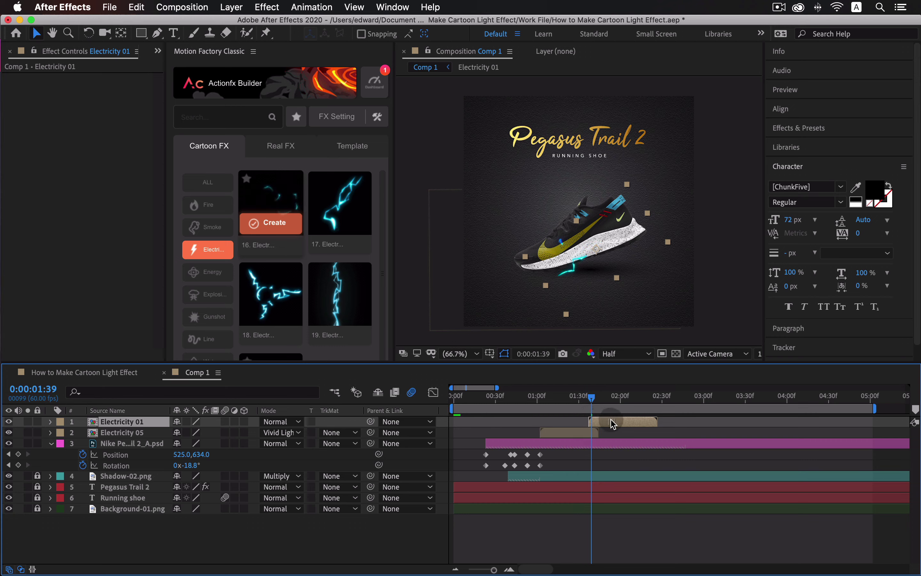
left_click_drag(602, 273, 607, 263)
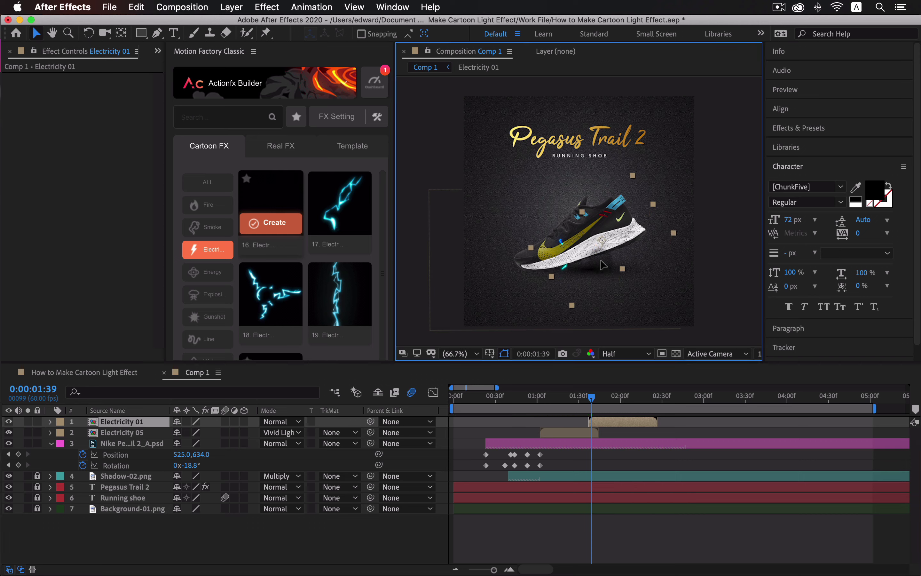
Rotate the Electricity 01 layer slightly clockwise and shift it to line up with the shoe's sole
key("w")
left_click_drag(651, 233, 656, 240)
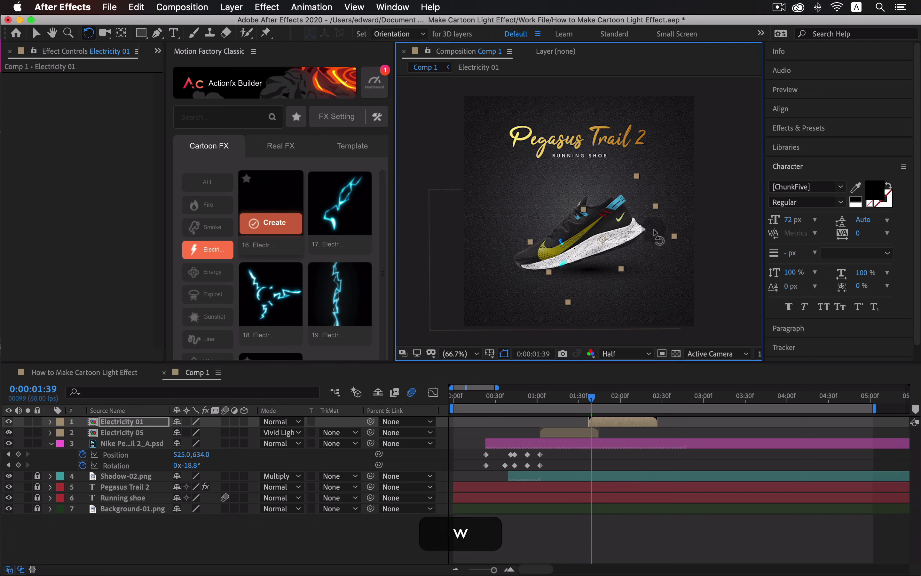
key("v")
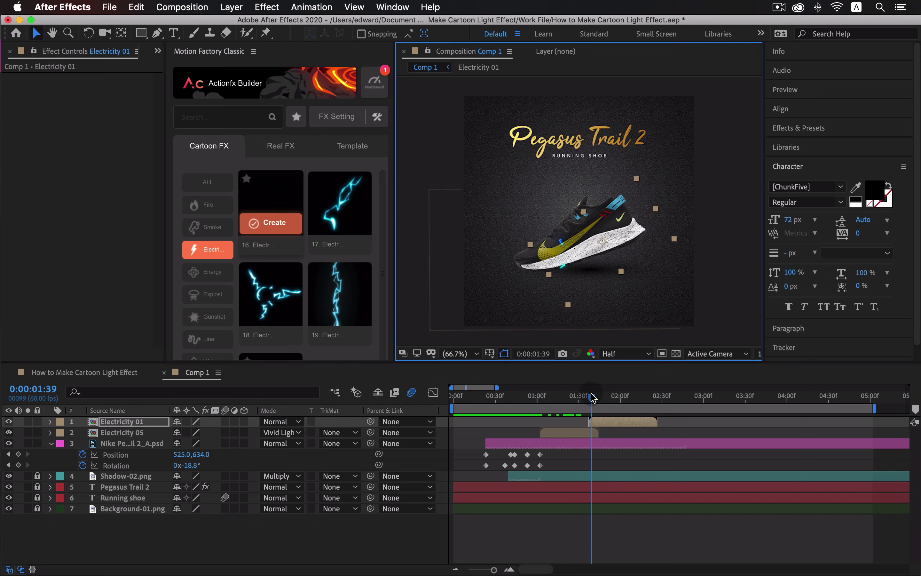
Place the playhead at 0:00:01:54 and set the Electricity 01 layer's blending mode to Vivid Light
left_click_drag(593, 397, 611, 404)
left_click(280, 422)
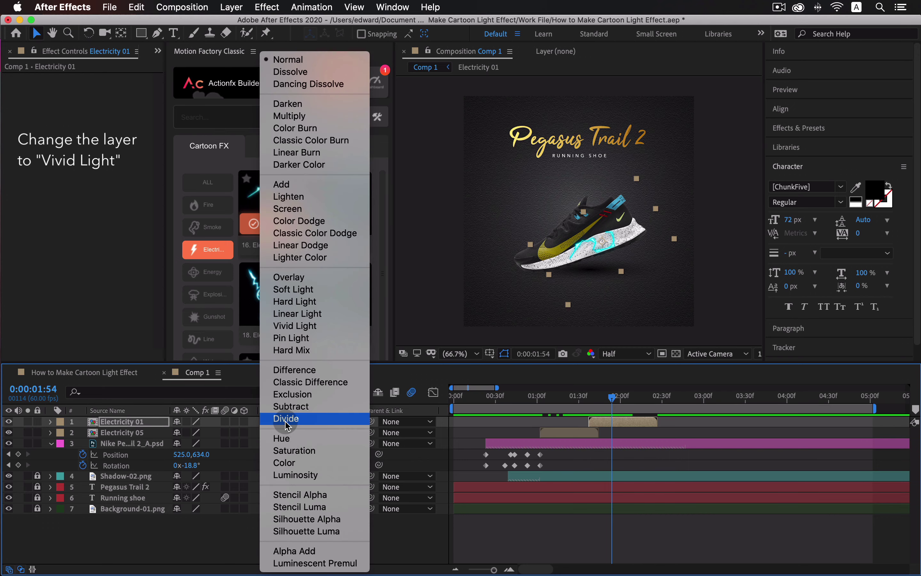
left_click(300, 326)
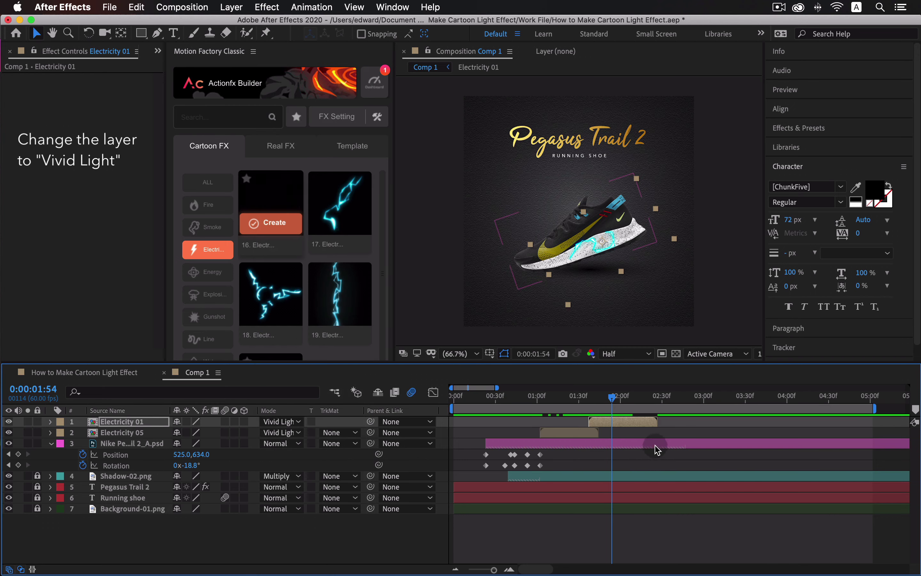
With the playhead at 0:00:02:17, create the Line 06_ Puppet effect from the Line category in Comp 1 and close its composition
left_click_drag(617, 404, 650, 413)
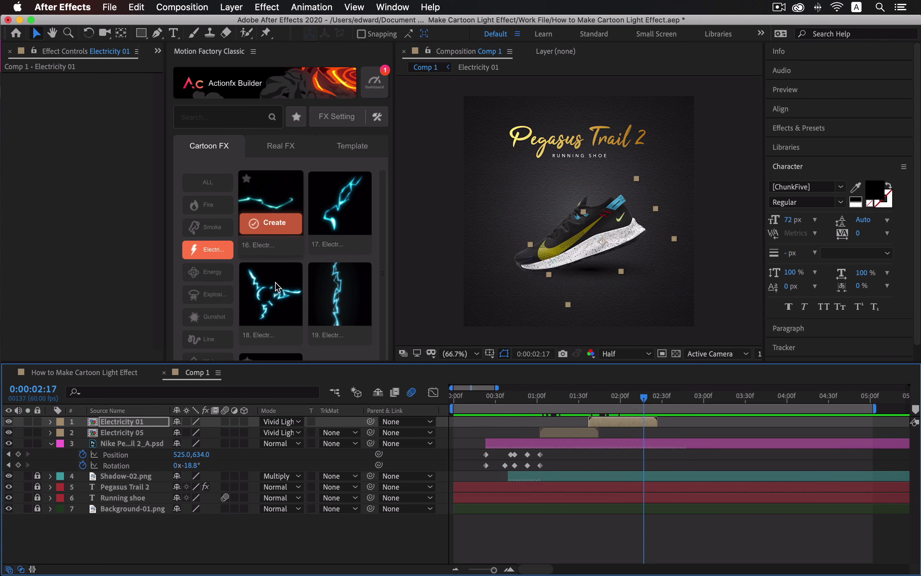
left_click(206, 338)
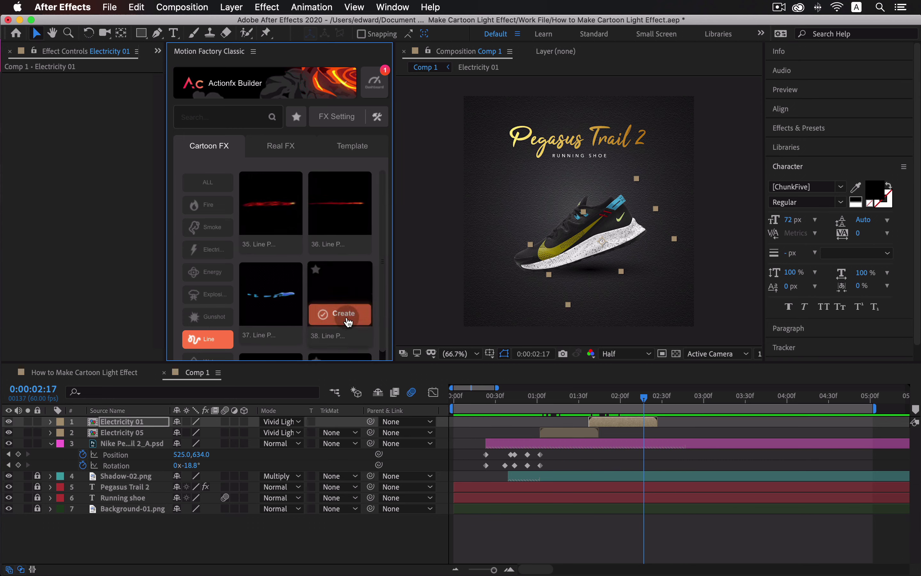
scroll(382, 302, "down", 3)
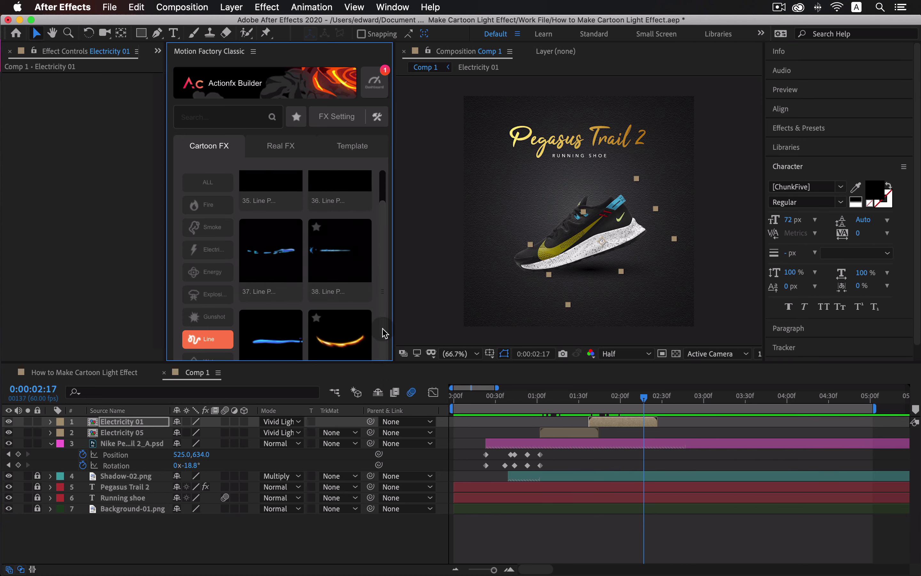
scroll(385, 337, "down", 1)
mouse_move(352, 329)
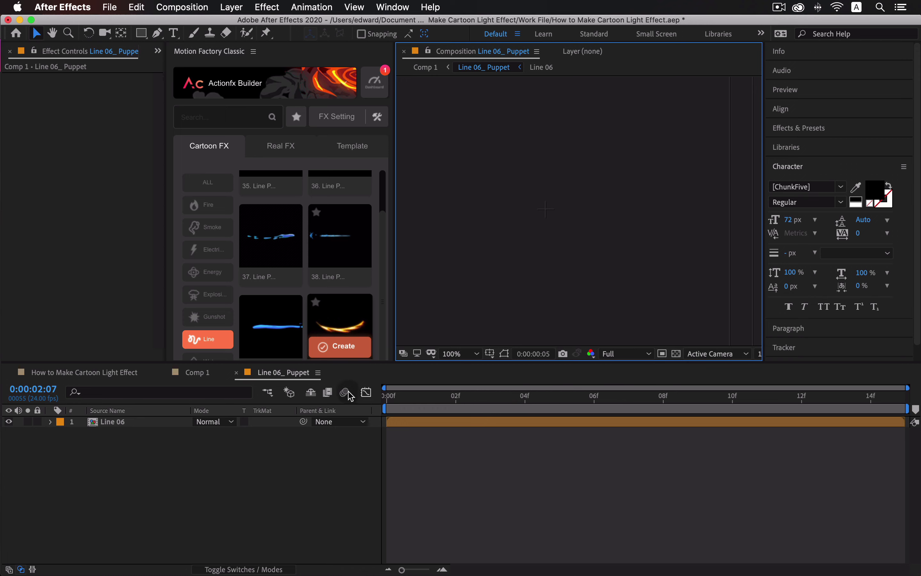
left_click(238, 373)
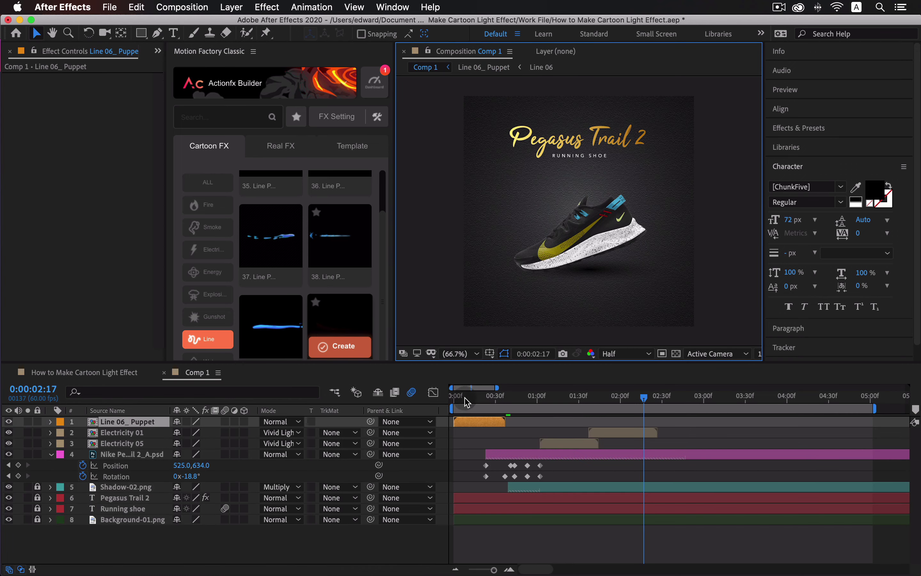
Shift the Line 06_ Puppet layer in time to span the playhead, and scale it down and position it over the shoe
left_click_drag(491, 421, 652, 427)
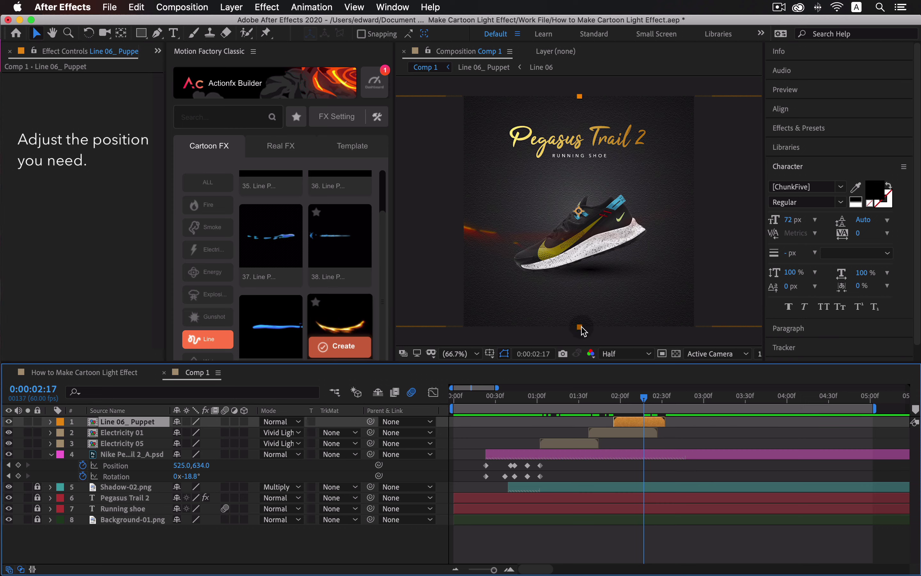
left_click_drag(579, 328, 576, 282)
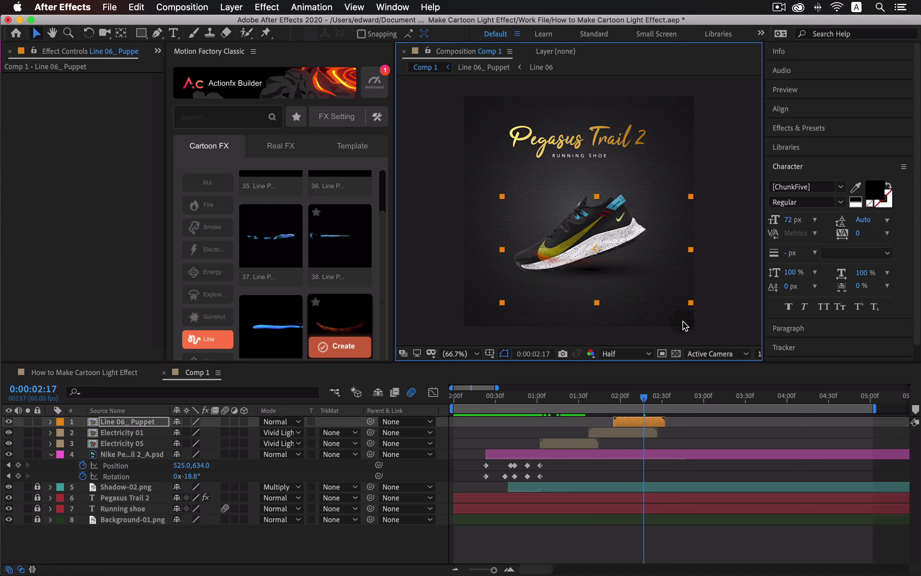
left_click_drag(644, 401, 633, 406)
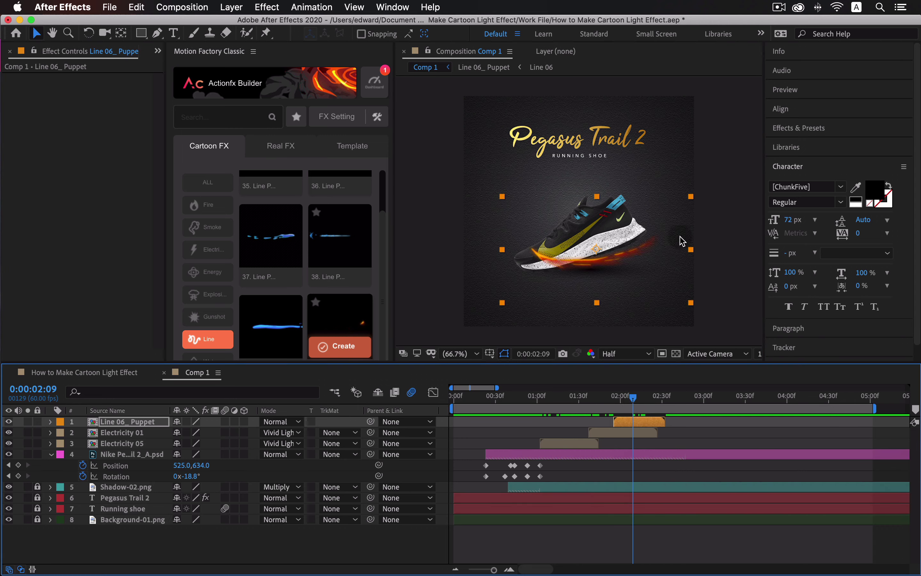
Rotate the Line 06_ Puppet layer counterclockwise to the sole's slope and resize, flatten and reposition it to fit beneath the shoe
key("w")
left_click_drag(667, 226, 664, 220)
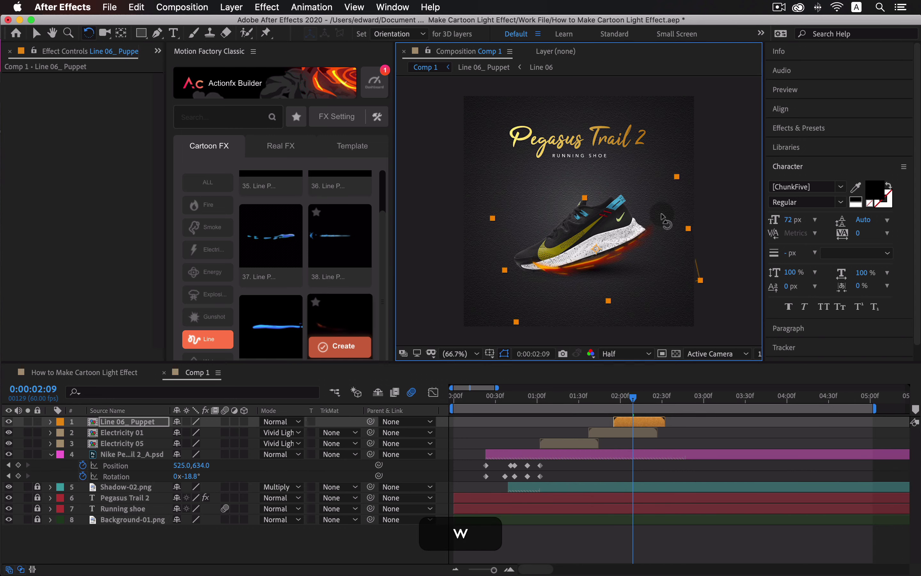
key("v")
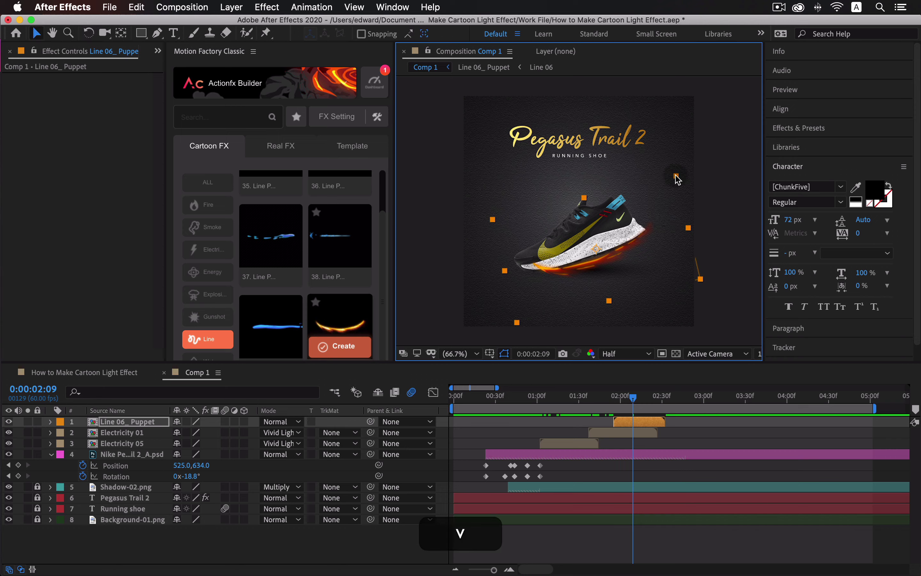
left_click_drag(676, 178, 688, 168)
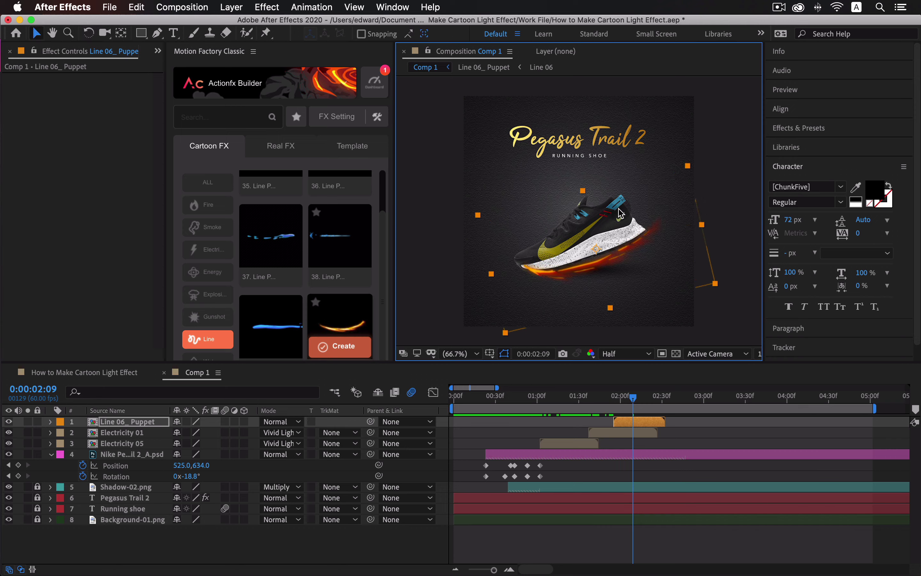
left_click_drag(588, 191, 592, 212)
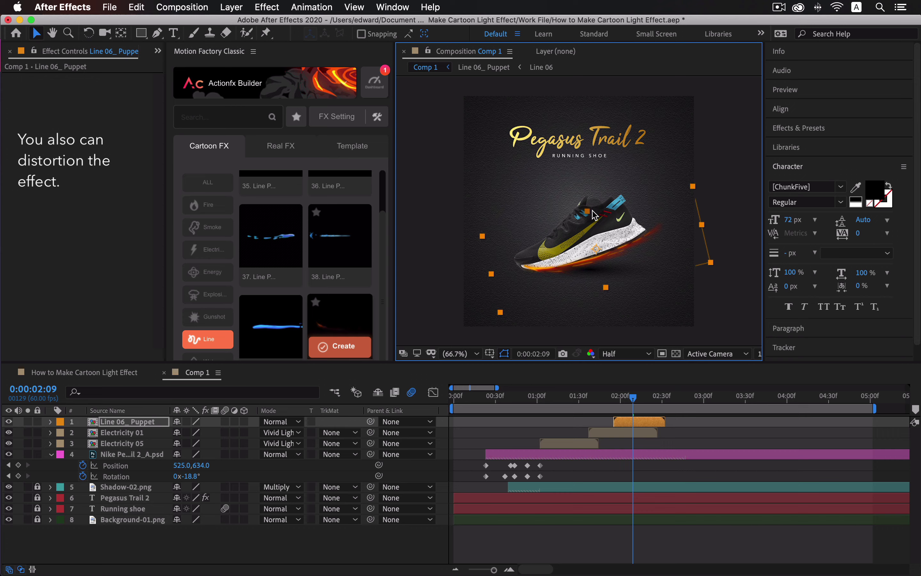
left_click_drag(691, 194, 677, 196)
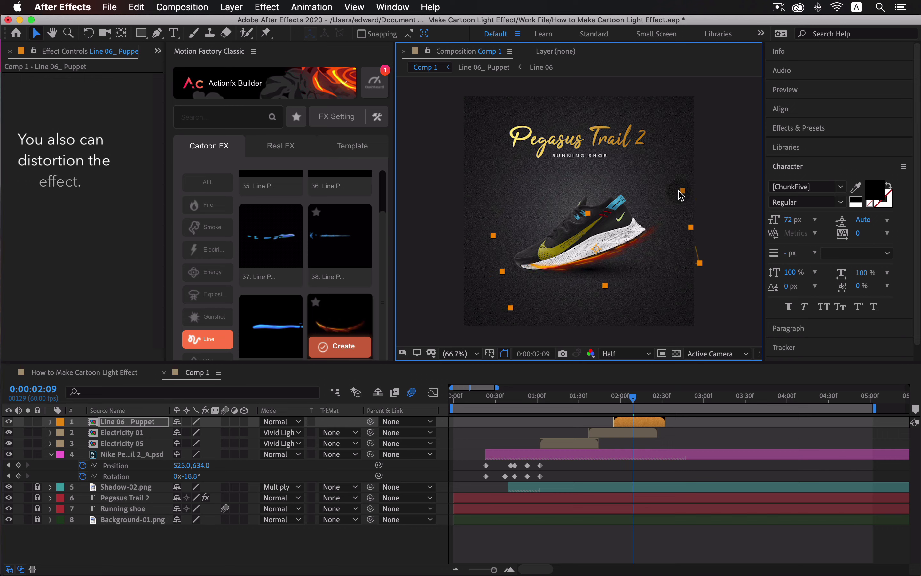
left_click_drag(643, 234, 635, 245)
Fine-tune the Line 06_ Puppet layer's rotation, height and position until the flame line follows the sole's lower edge
key("w")
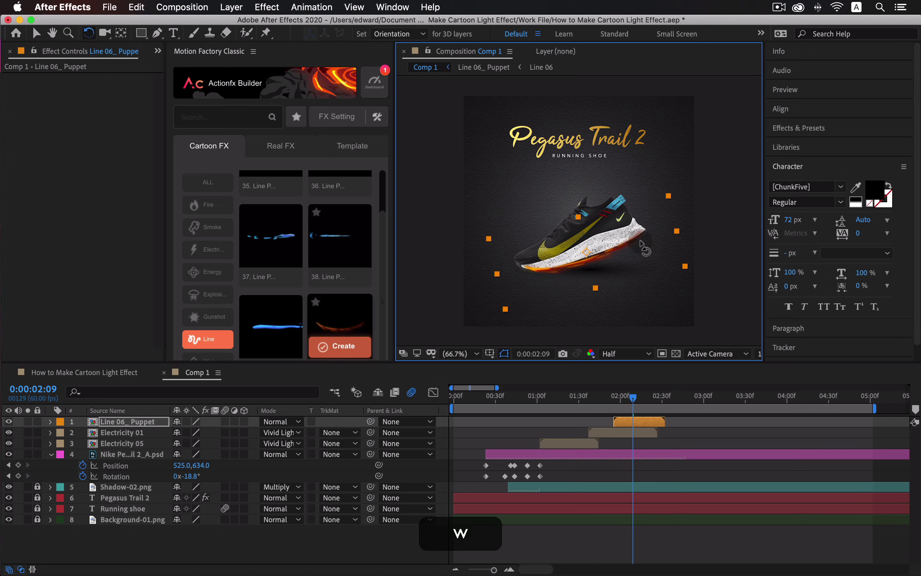
key("v")
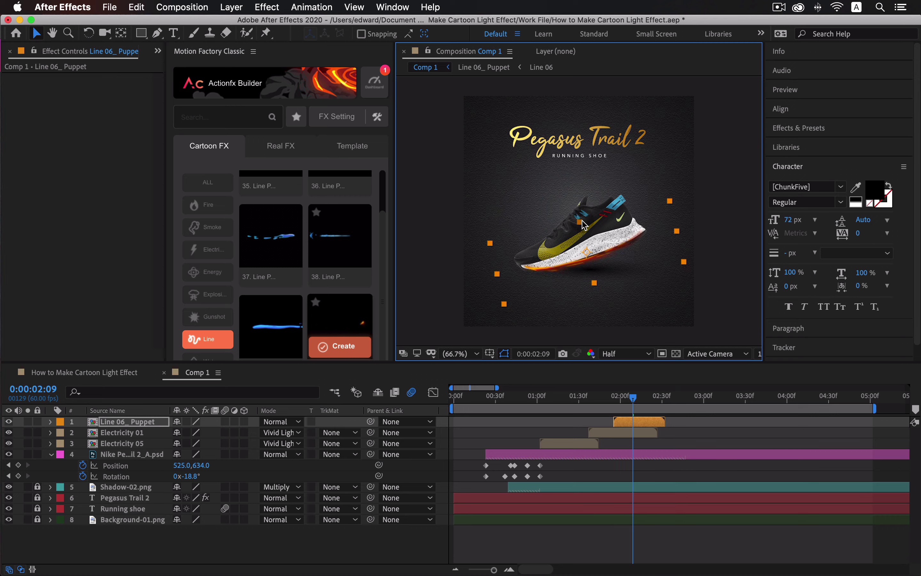
left_click_drag(622, 250, 637, 251)
key("w")
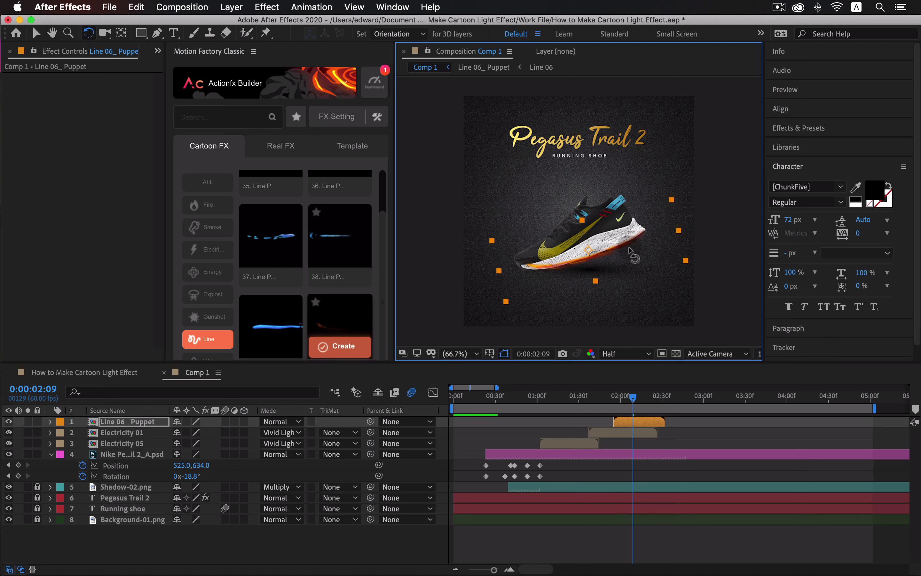
key("v")
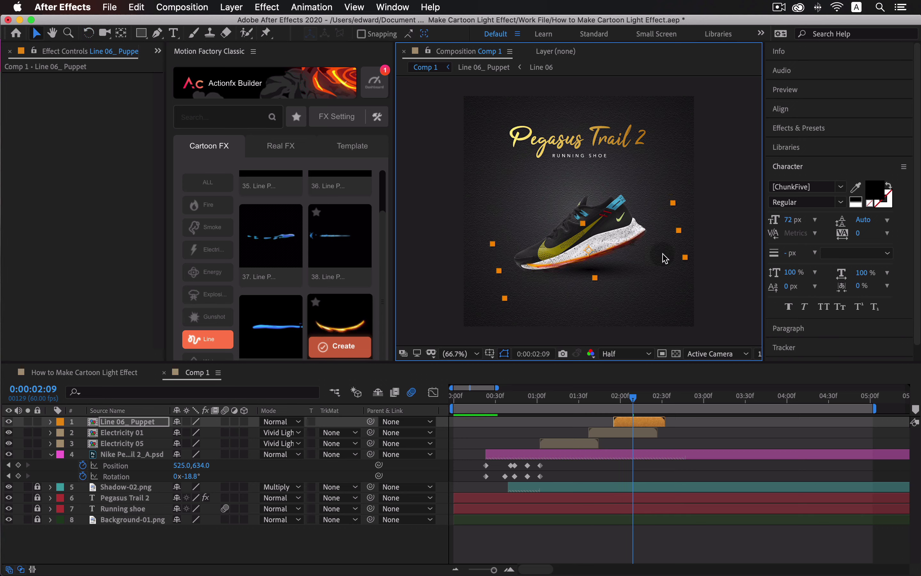
key("w")
left_click_drag(653, 253, 649, 250)
key("v")
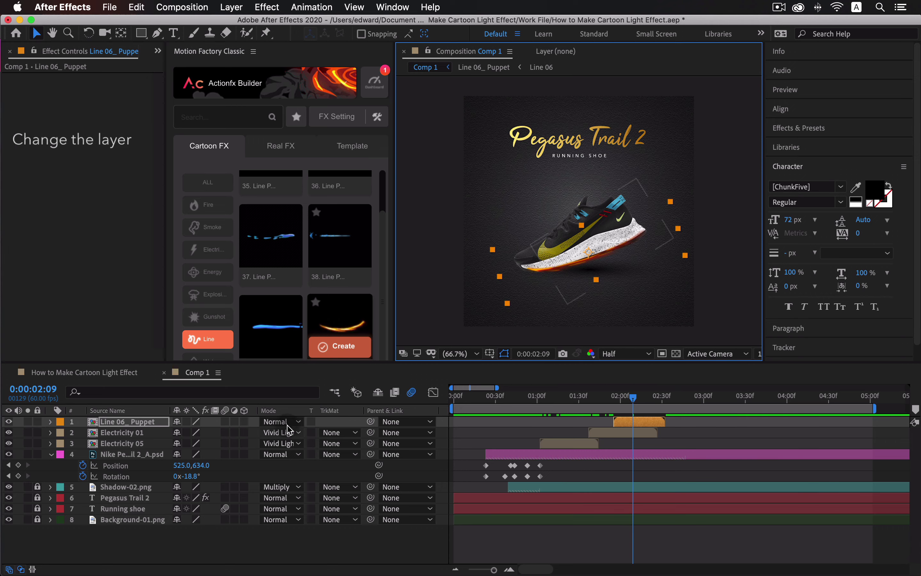
Set the Line 06_ Puppet layer's blending mode to Overlay and align its start with the Electricity 05 layer
left_click(278, 421)
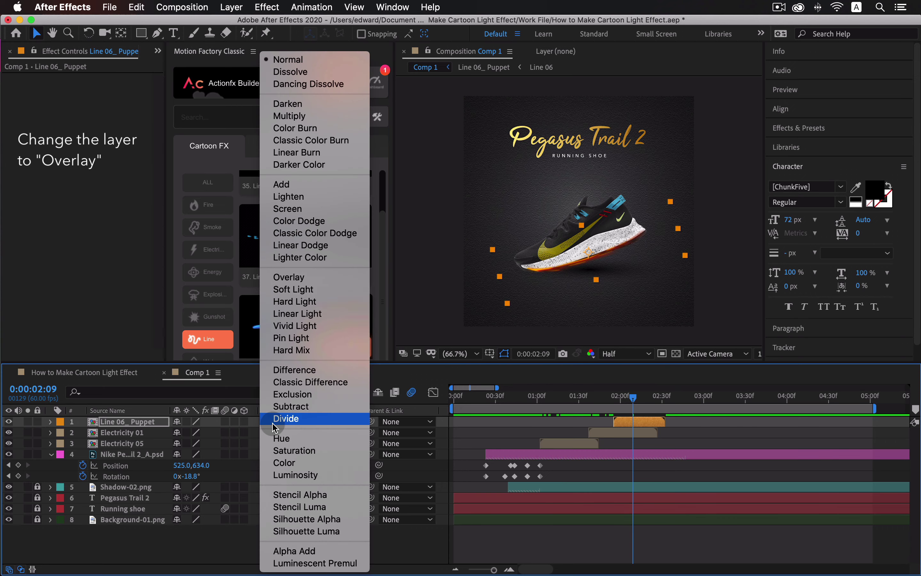
left_click(316, 278)
left_click_drag(634, 428, 549, 434)
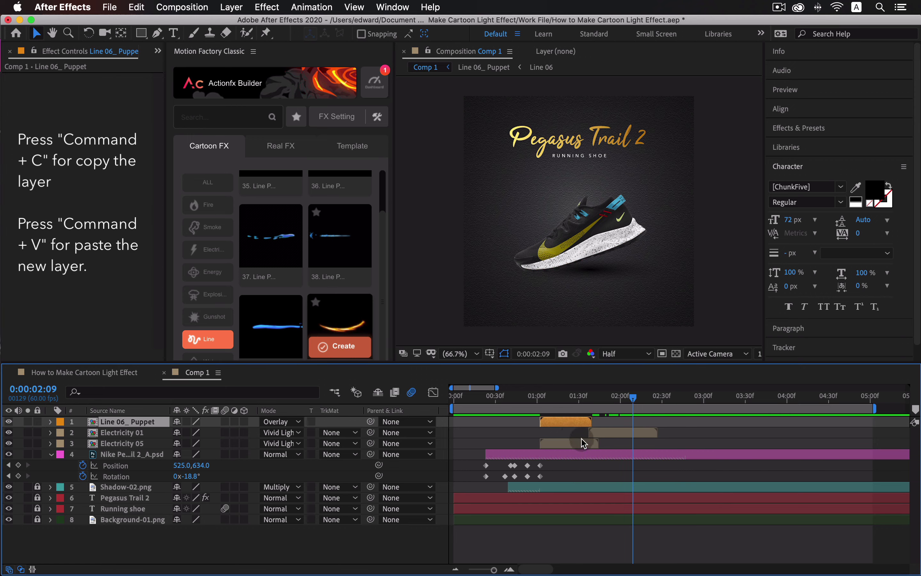
Duplicate the Line 06_ Puppet layer, start the copy where the original ends, and return the playhead to 0:00:00:59
key("super+c")
key("super+v")
left_click_drag(565, 422, 617, 424)
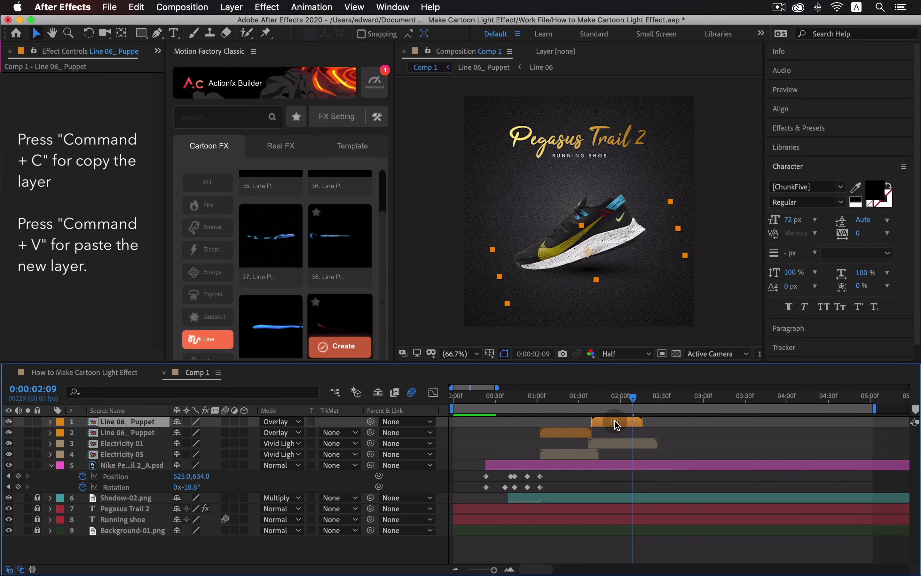
mouse_move(538, 398)
left_mouse_down()
mouse_move(647, 404)
mouse_move(536, 404)
left_mouse_up()
left_click(694, 433)
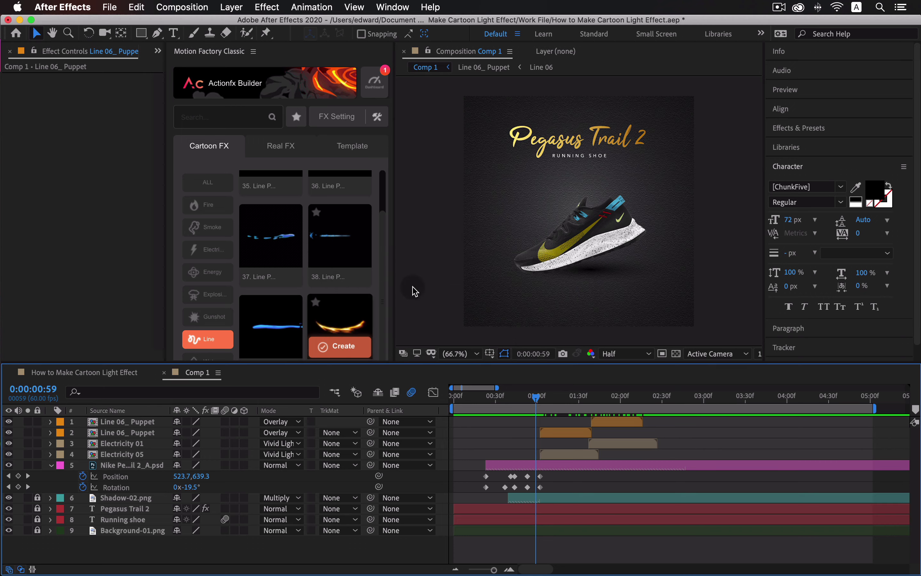
Place the playhead at about 0:00:03:00, create the Line 04_ Puppet effect in Comp 1, and close its composition
left_click_drag(544, 396, 705, 404)
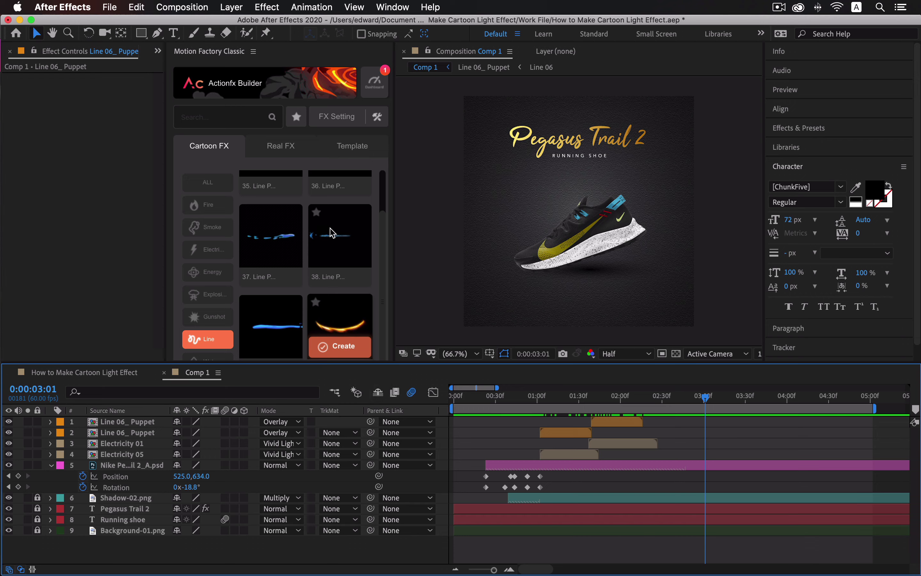
left_click(355, 253)
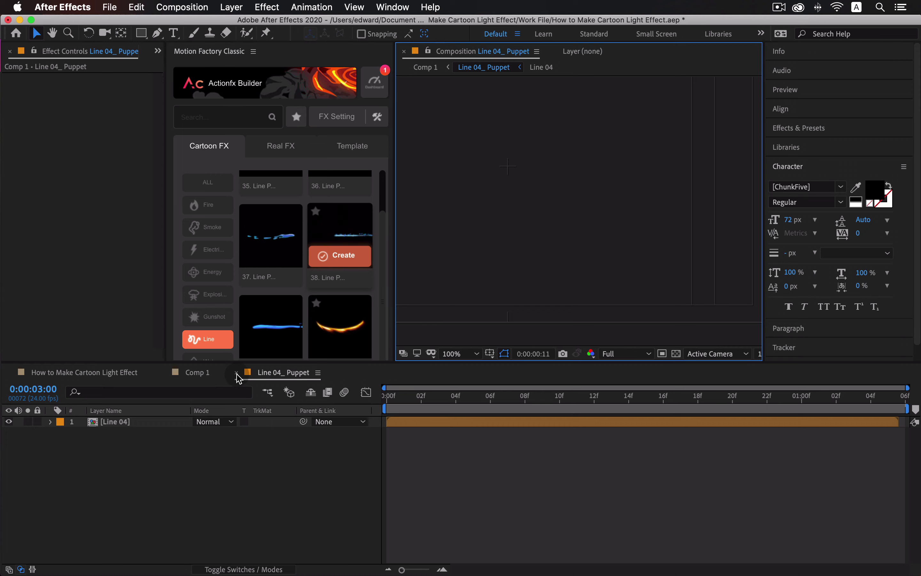
left_click(237, 372)
Start the Line 04_ Puppet layer at about 0:00:02:05, and scale it down and position it at the shoe's heel
left_click_drag(511, 423, 662, 398)
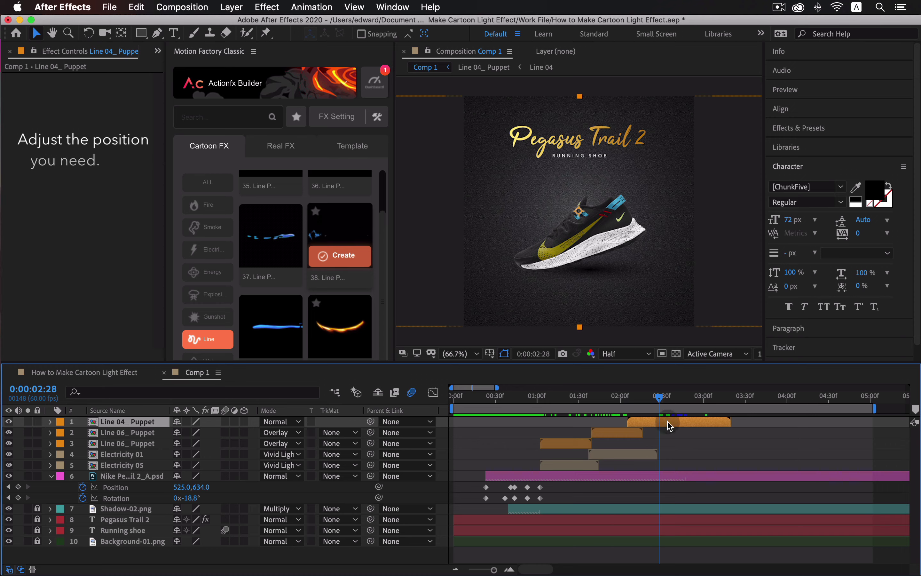
left_click(581, 332)
left_click_drag(579, 328, 579, 262)
left_click_drag(543, 218, 565, 234)
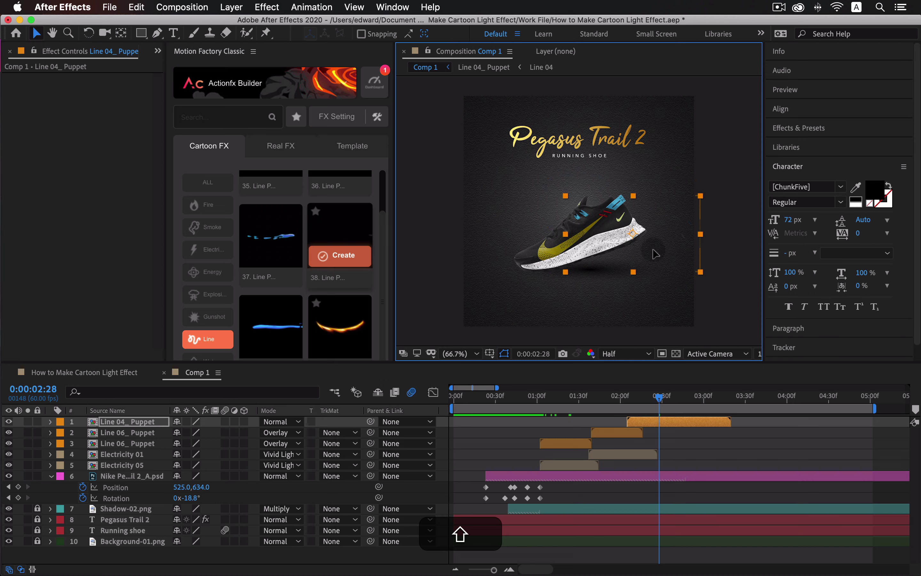
Scale the Line 04_ Puppet layer down further and place it just behind the heel, checking the fit up to 0:00:02:39
left_click(661, 397)
left_click_drag(662, 399, 673, 399)
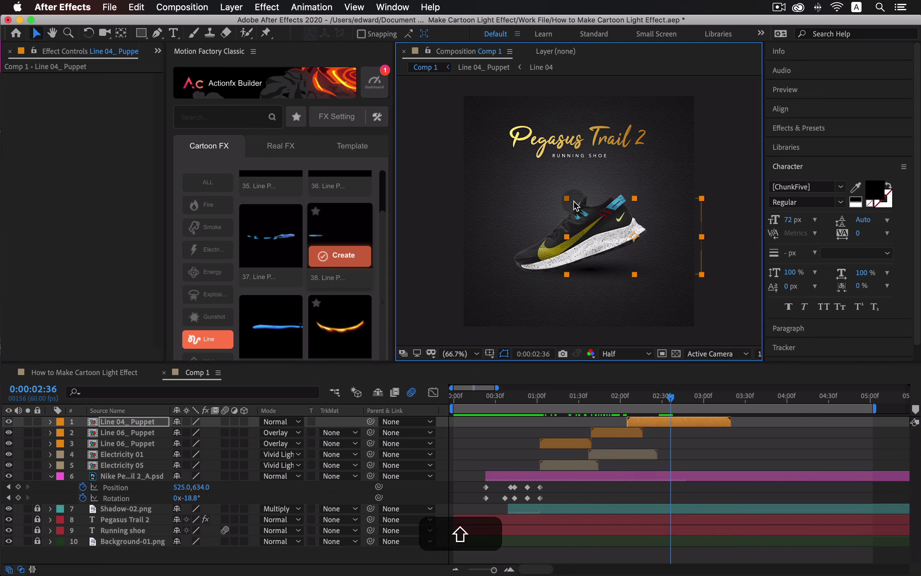
left_click_drag(569, 204, 585, 208)
left_click_drag(653, 251, 664, 255)
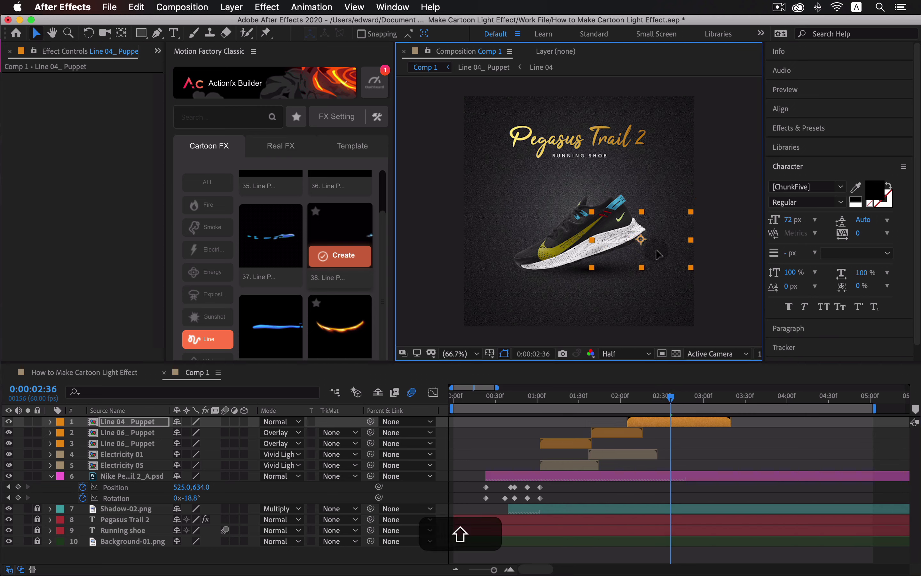
mouse_move(670, 403)
left_mouse_down()
mouse_move(650, 409)
mouse_move(673, 409)
left_mouse_up()
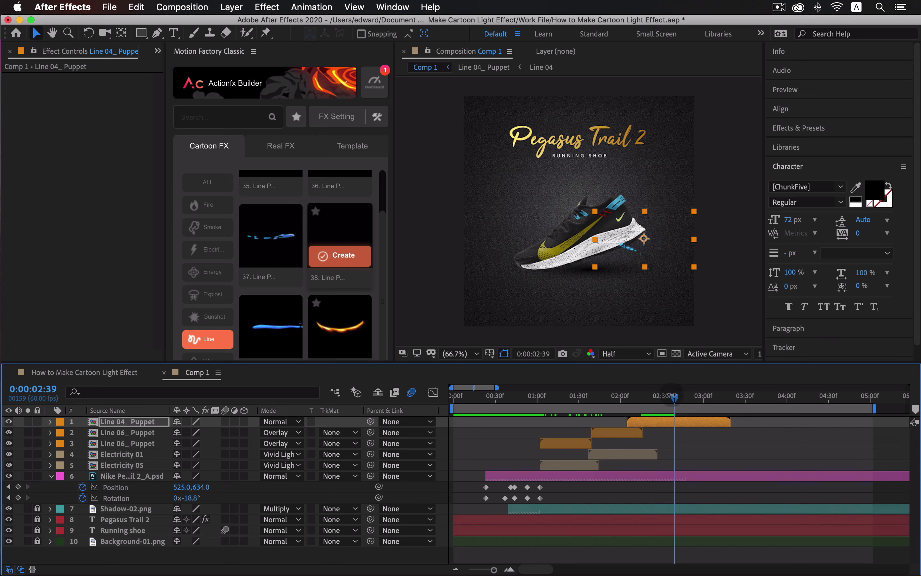
left_click_drag(595, 213, 603, 218)
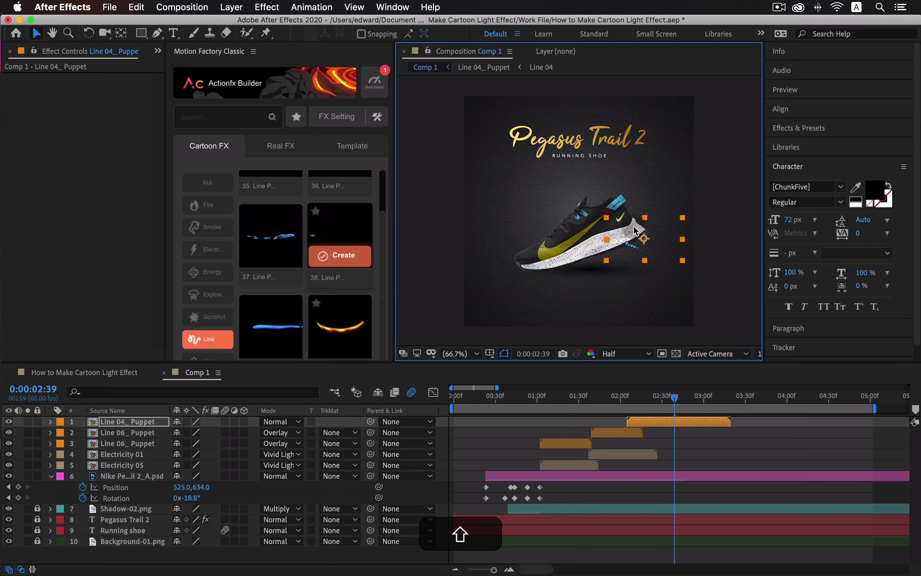
left_click_drag(661, 239, 666, 241)
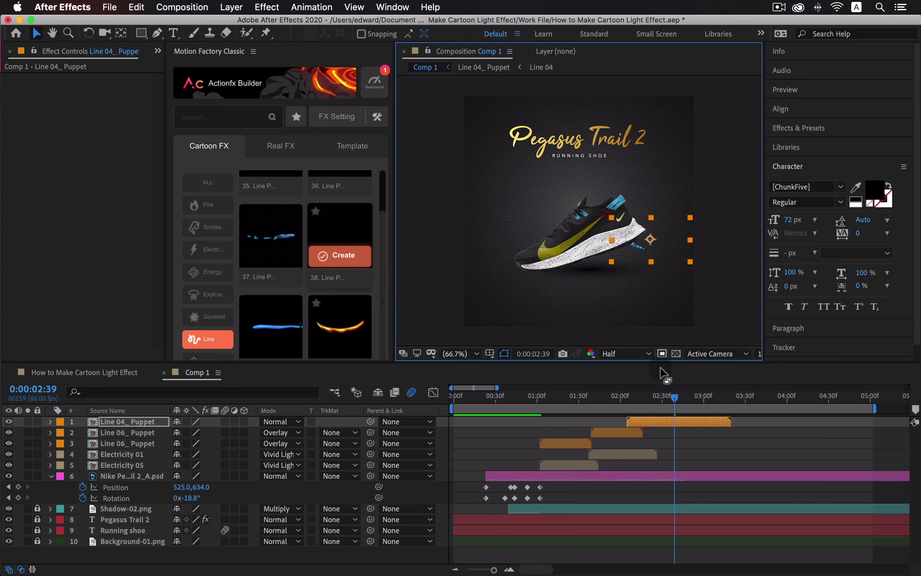
Nudge the Line 04_ Puppet effect slightly away from the heel at 0:00:02:41 and set its blending mode to Linear Dodge
mouse_move(674, 401)
left_mouse_down()
mouse_move(649, 407)
mouse_move(694, 403)
mouse_move(681, 411)
left_mouse_up()
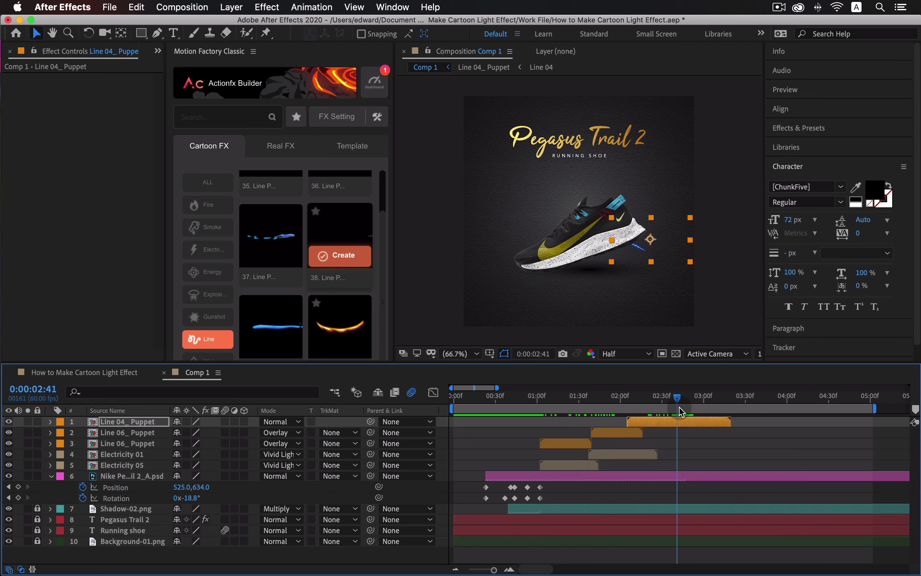
left_click_drag(673, 240, 674, 249)
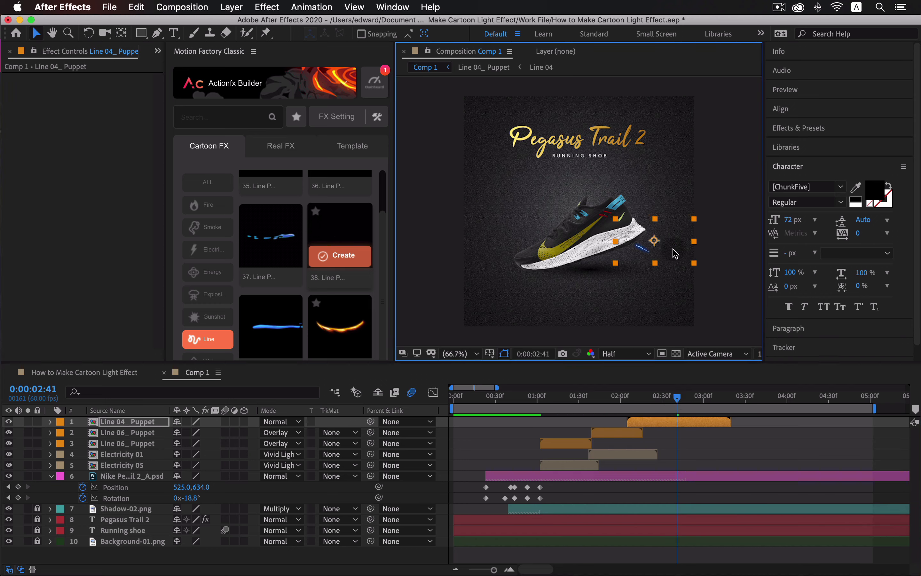
left_click(687, 427)
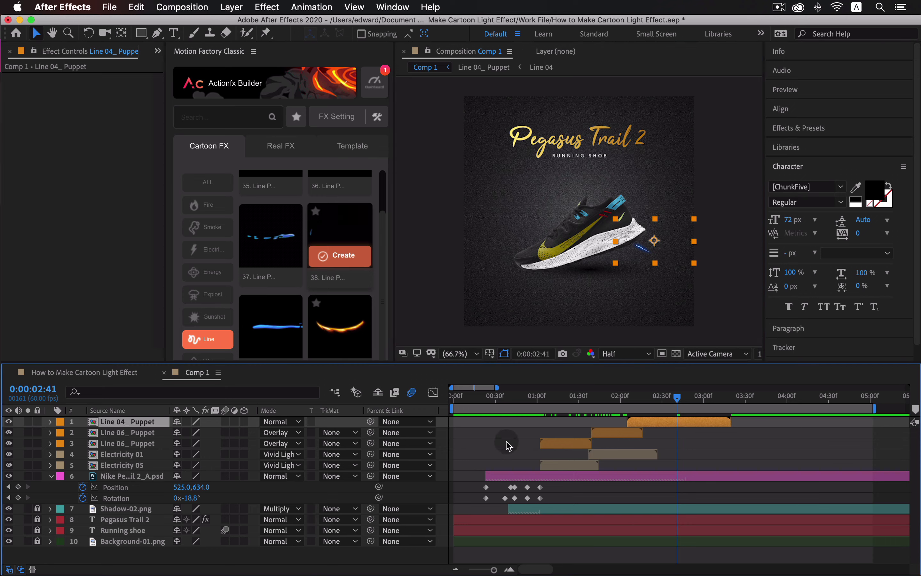
left_click(277, 422)
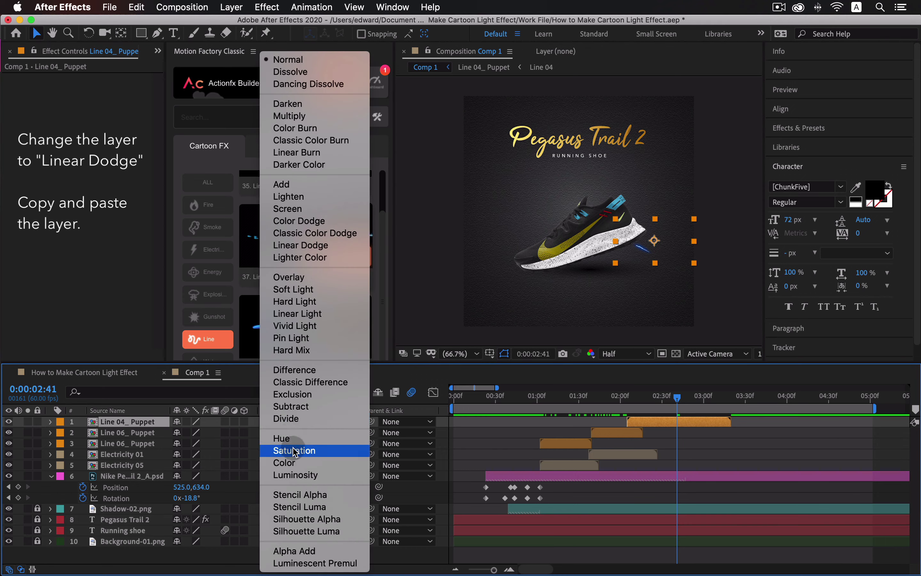
left_click(335, 244)
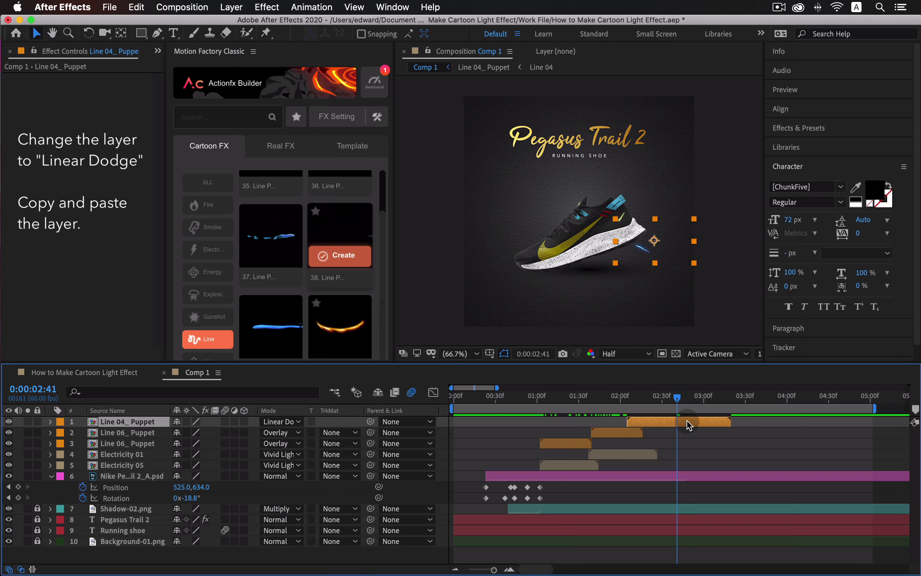
Duplicate the Line 04_ Puppet layer, start the copy at about 0:00:02:27, and place it in front of the shoe's toe
key("super+c")
key("super+v")
left_click_drag(647, 423, 680, 428)
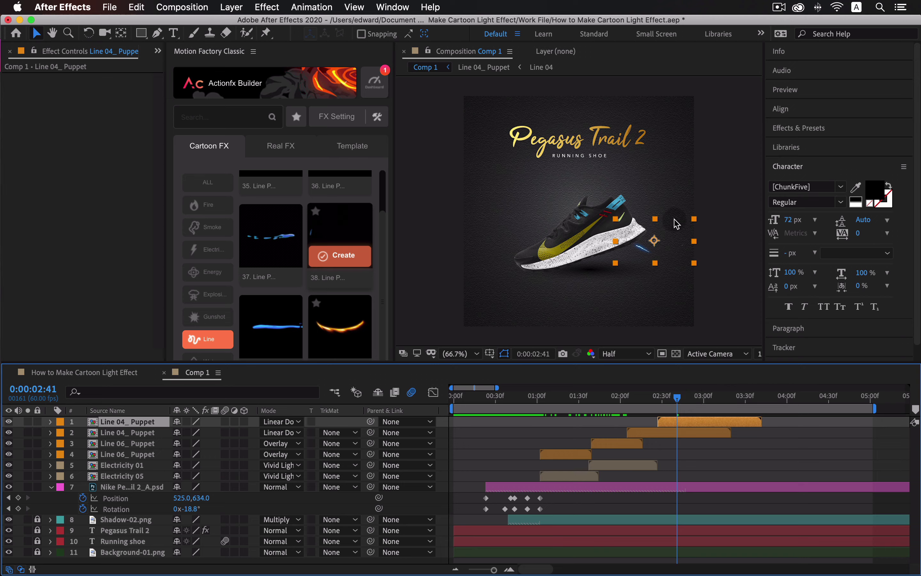
left_click_drag(675, 223, 482, 226)
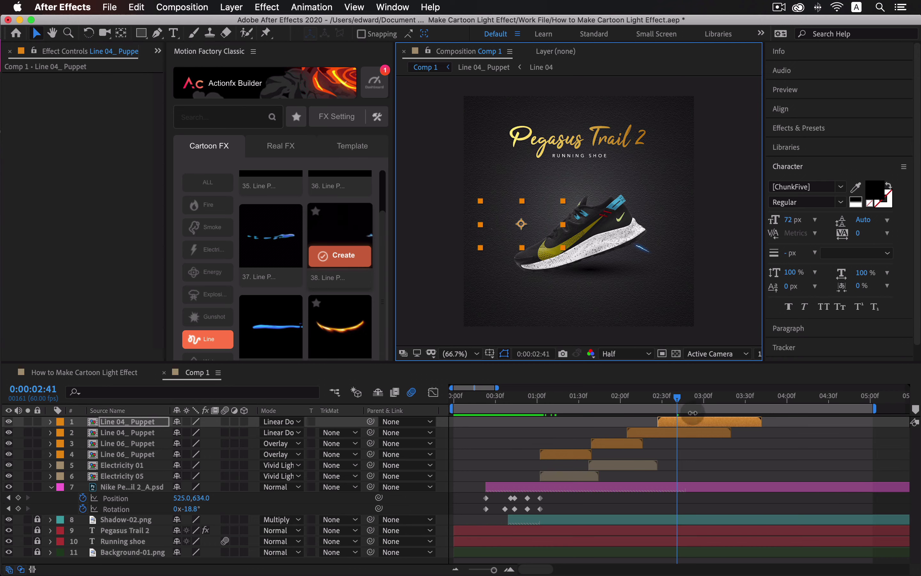
Start the two Line 04_ Puppet layers at about 0:00:02:40 and 0:00:03:02, and nudge the copy closer to the shoe's toe
left_click(706, 434, "shift")
left_click_drag(706, 434, 756, 407)
left_click(763, 398)
left_click(800, 450)
left_click(776, 422)
left_click_drag(540, 233, 546, 232)
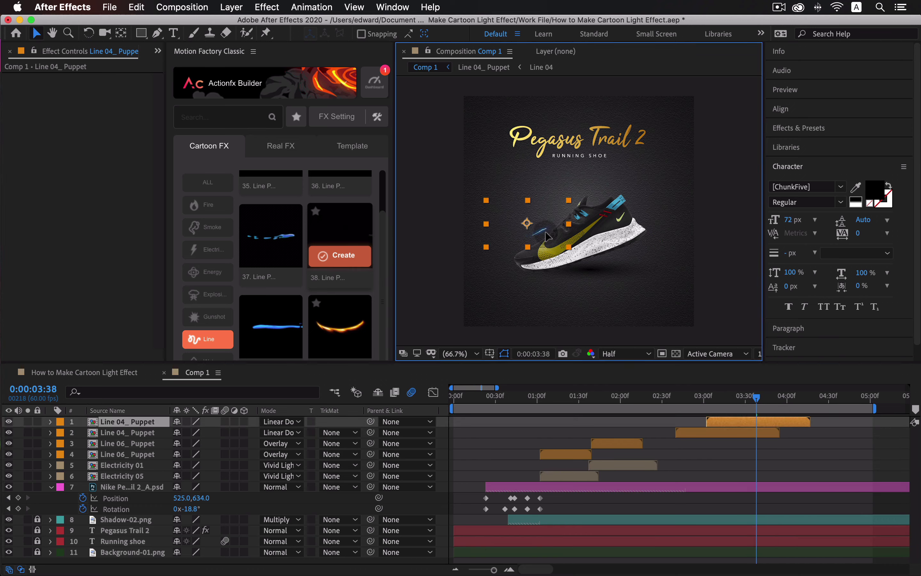
left_click_drag(755, 403, 733, 426)
left_click(798, 458)
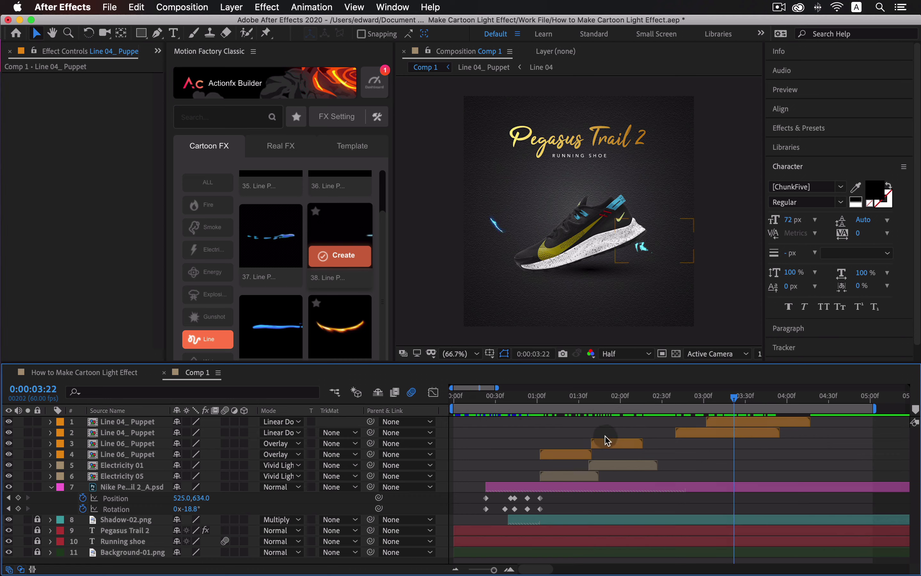
Create the NOW VISIT US title from Type Builder and scrub its Corporate II - 03 composition to 0;00;00;17
left_click(280, 87)
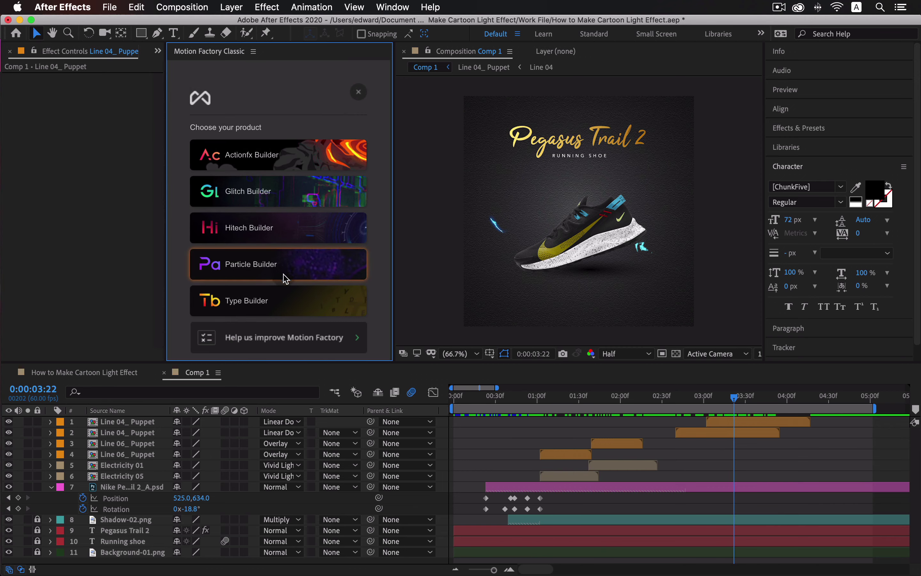
left_click(306, 307)
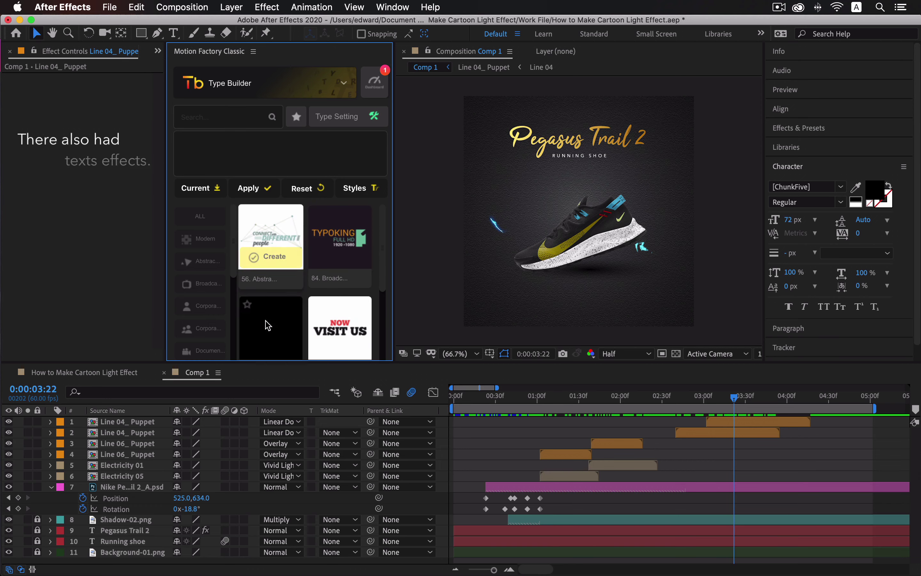
left_click(347, 348)
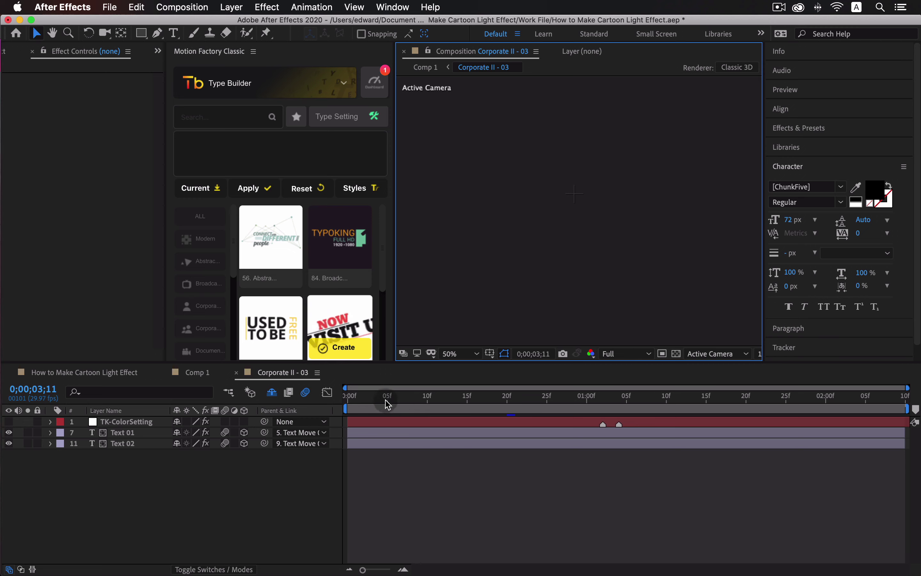
left_click_drag(387, 404, 484, 408)
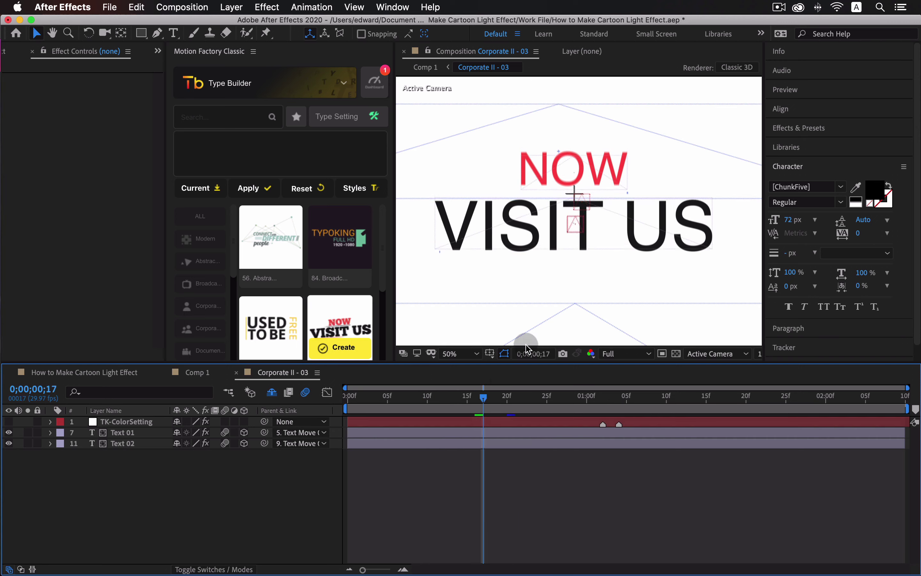
Replace the title's NOW text with "Free" and its VISIT US text with "Im fine"
double_click(590, 174)
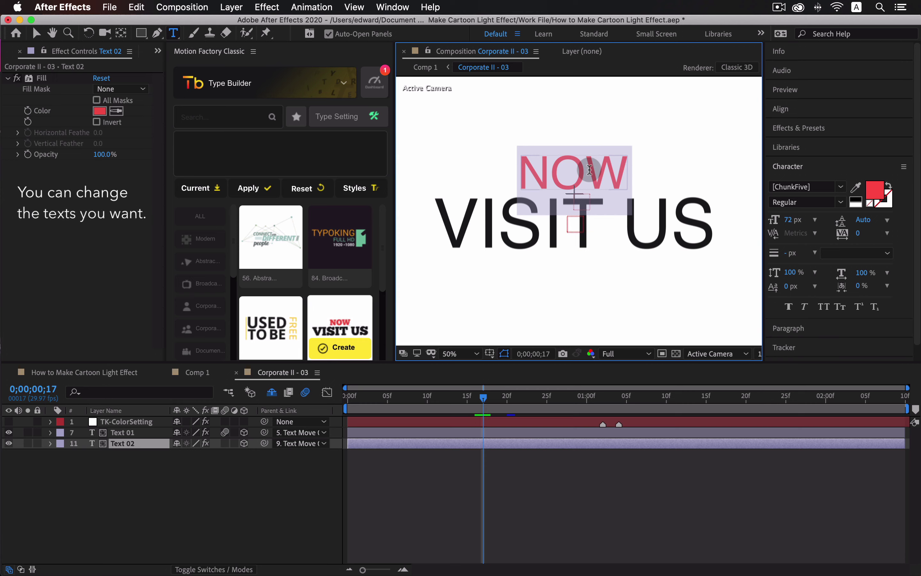
type("F")
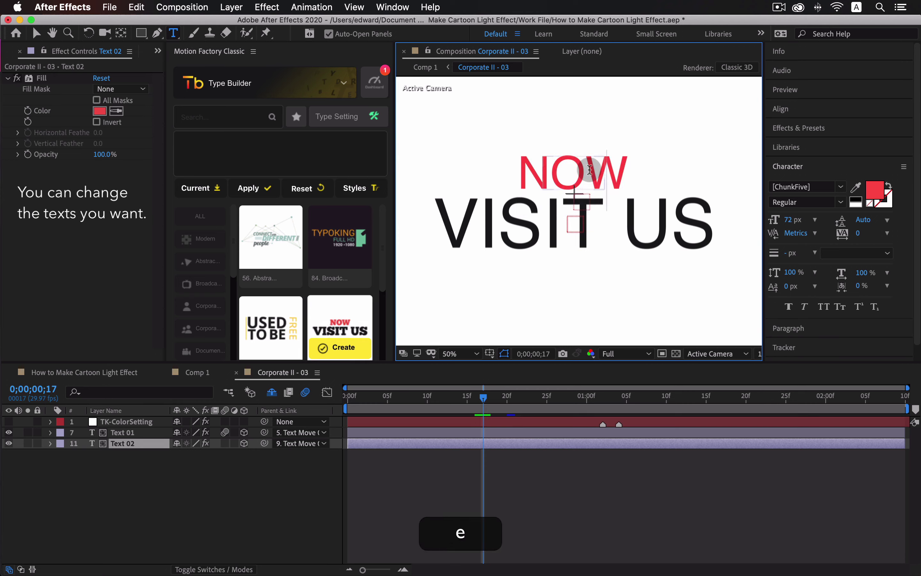
type("ree")
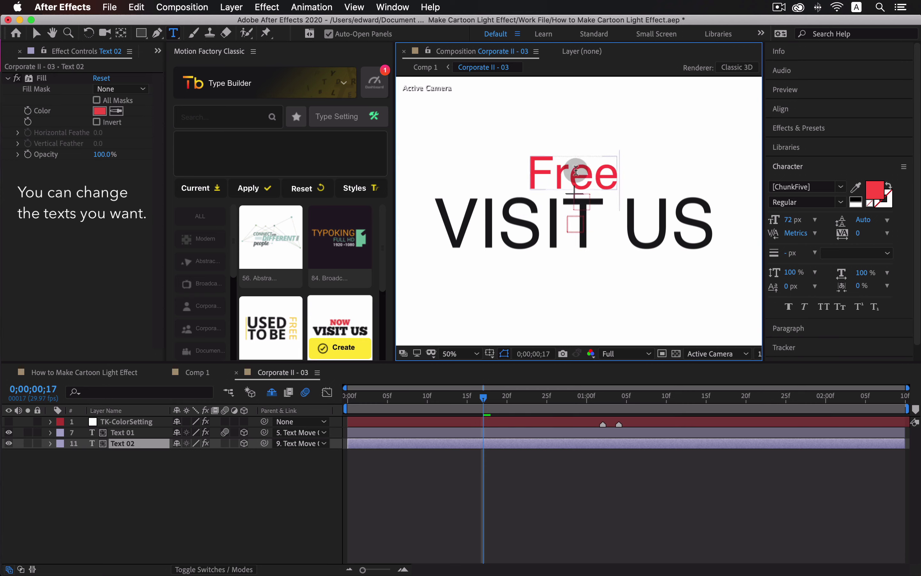
left_click(513, 432)
triple_click(479, 228)
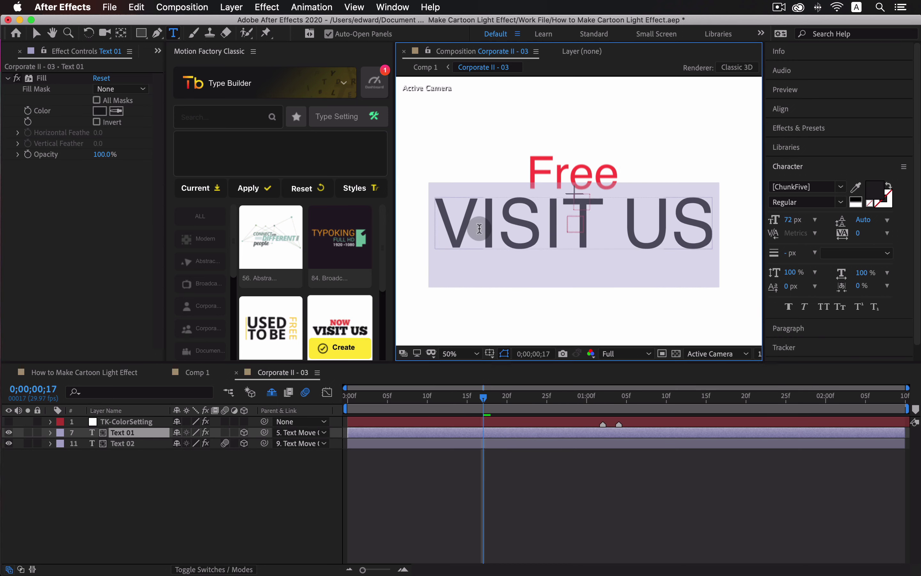
type("Online")
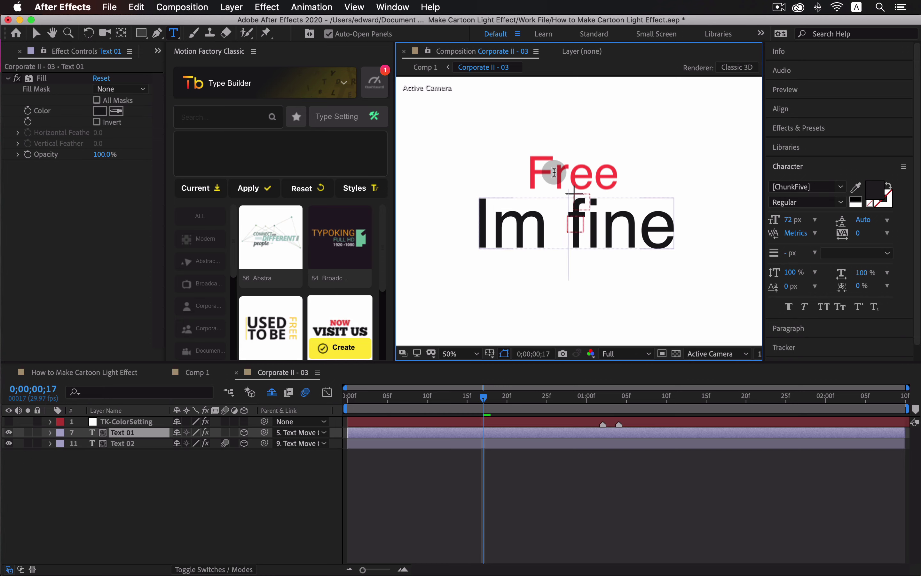
Remove the Fill effect from the Text 02 layer
left_click(499, 443)
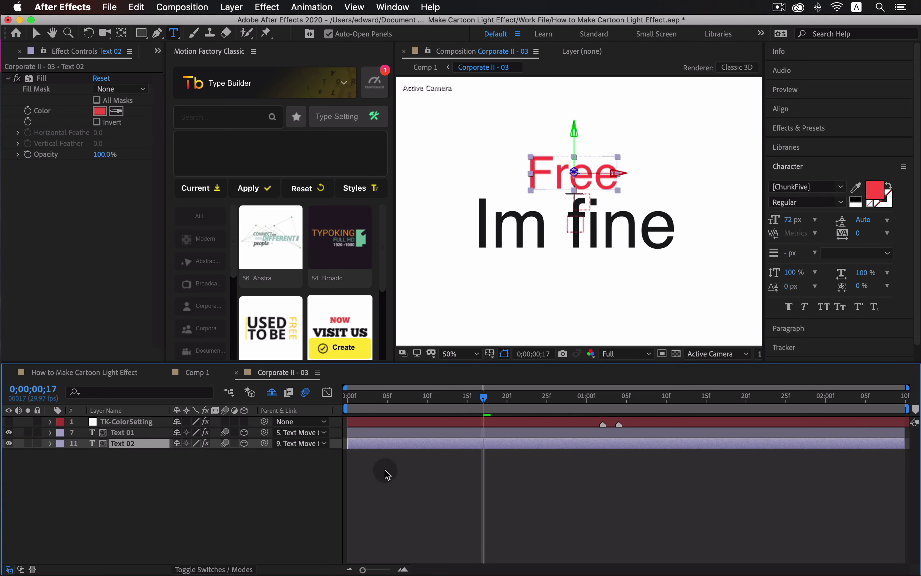
left_click(51, 443)
left_click(61, 466)
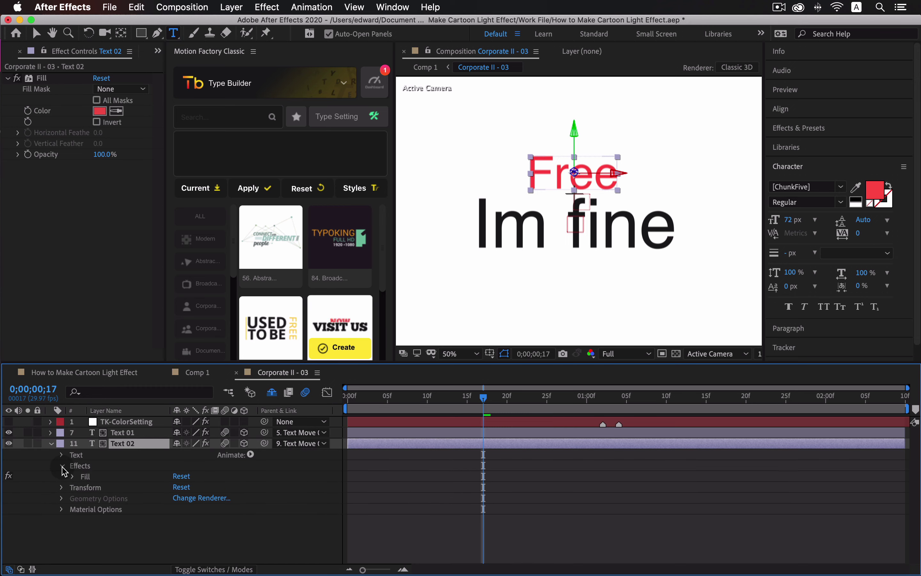
left_click(72, 476)
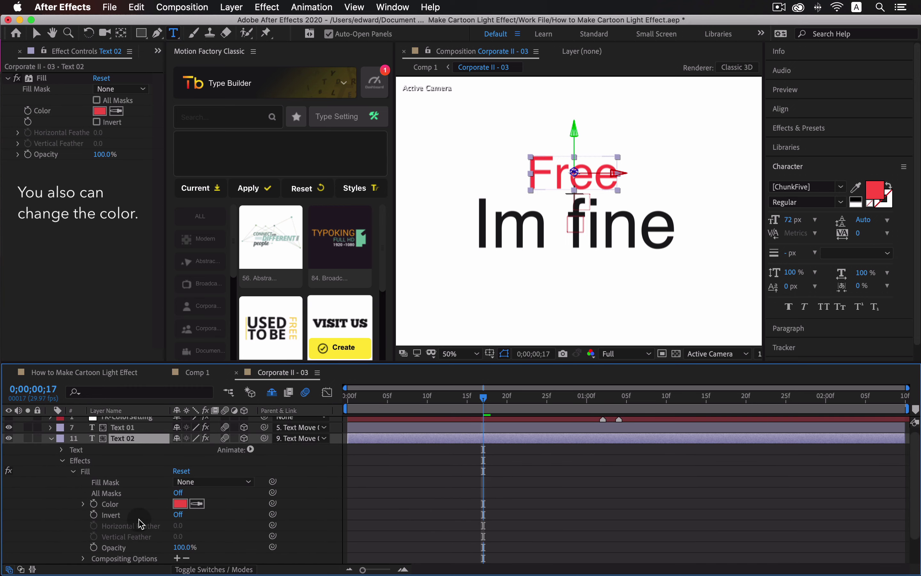
scroll(145, 524, "down", 1)
scroll(126, 494, "up", 1)
left_click(108, 472)
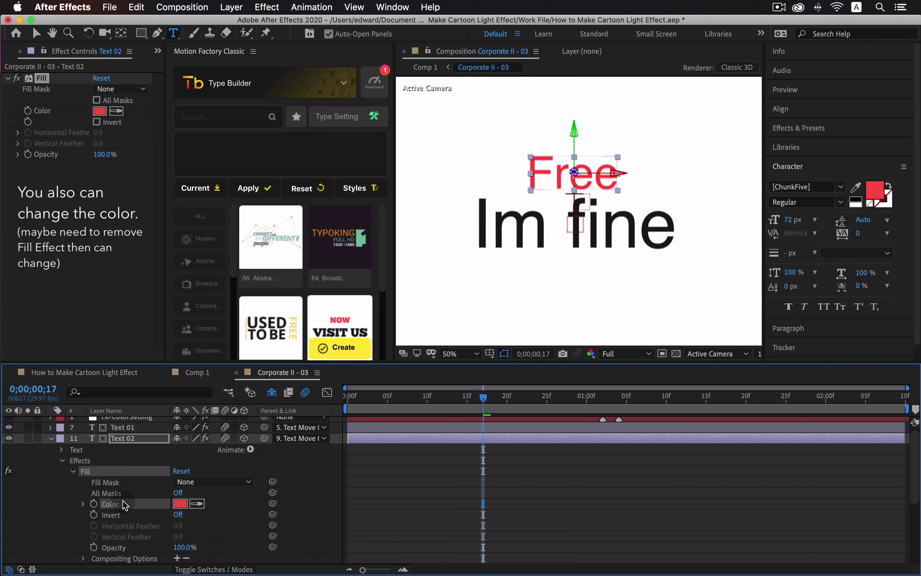
key("BackSpace")
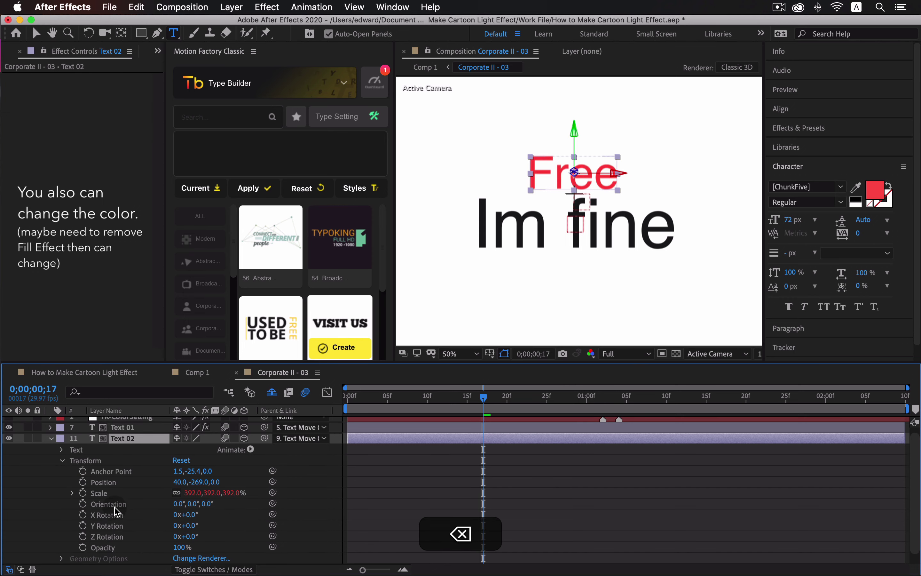
Change the text color of the "Free" title layer to a bright blue
scroll(106, 491, "down", 1)
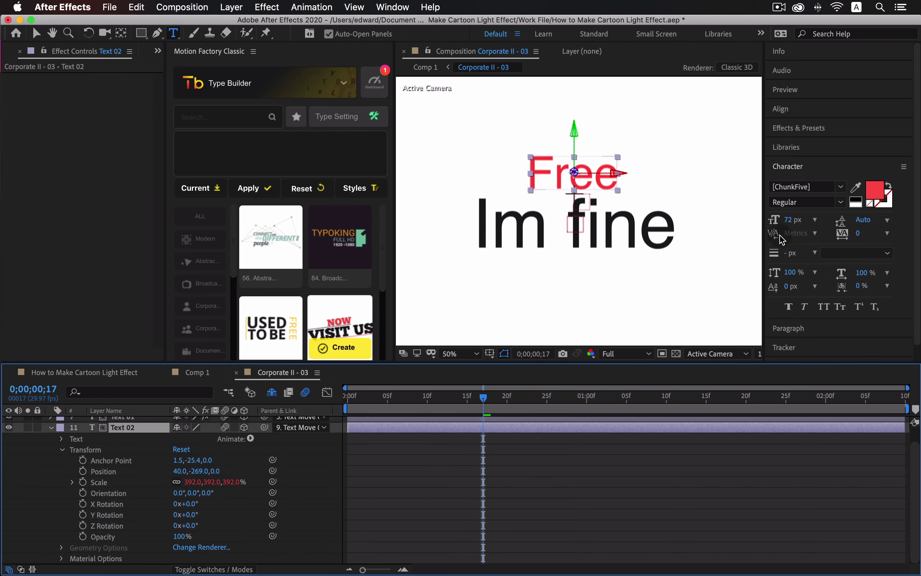
left_click(874, 194)
left_click(242, 308)
left_click_drag(291, 196, 313, 248)
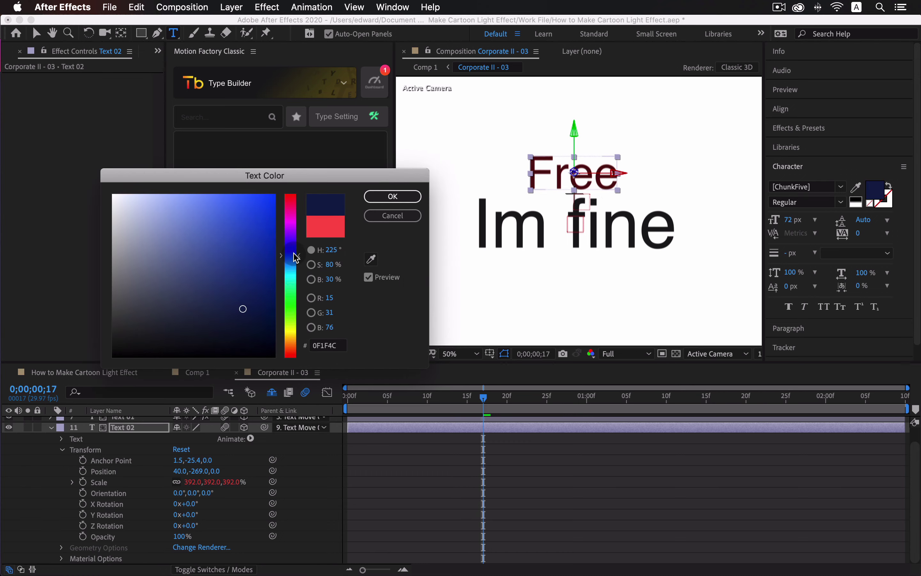
left_click(269, 230)
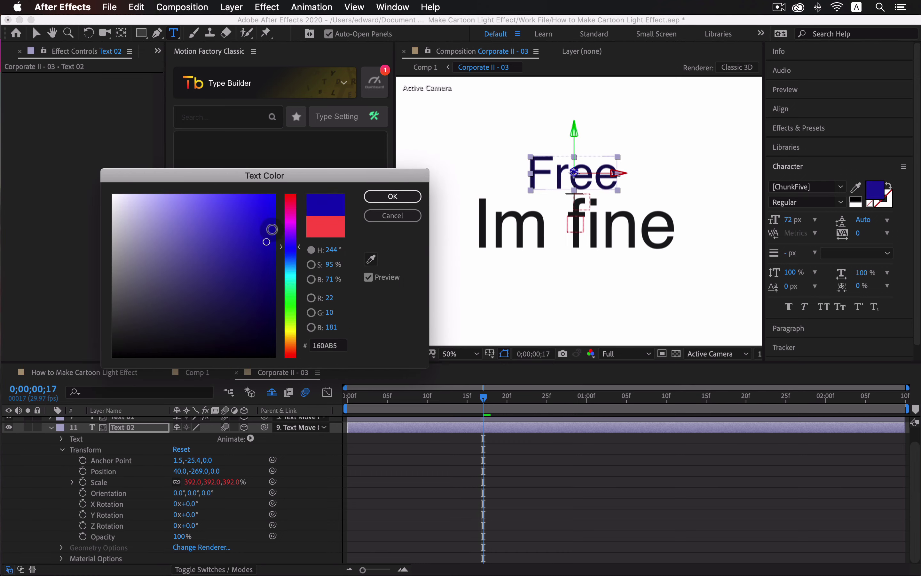
left_click(392, 196)
Preview the title in its own composition and in Comp 1, and delete the Corporate II - 03 layer from Comp 1
left_click_drag(483, 397, 603, 406)
left_click(63, 450)
left_click_drag(364, 401, 840, 406)
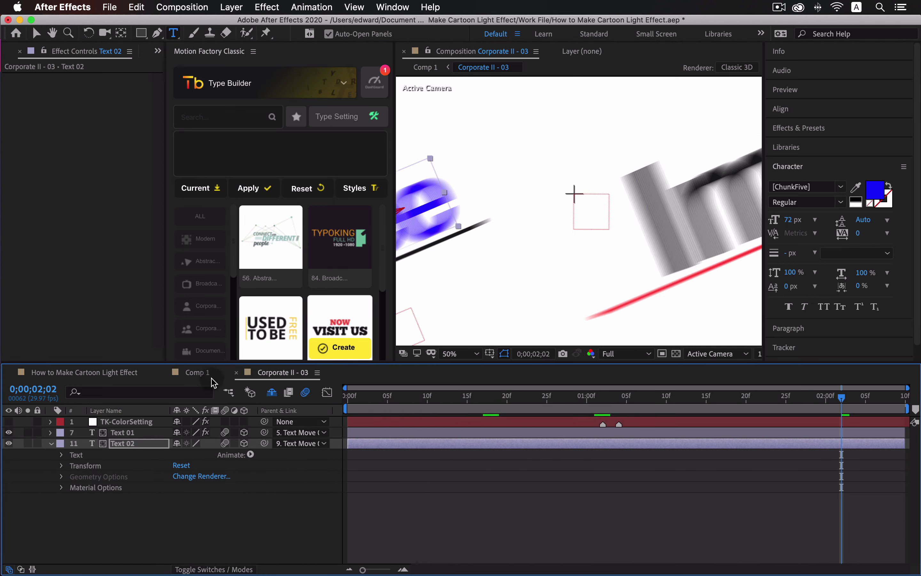
left_click(198, 378)
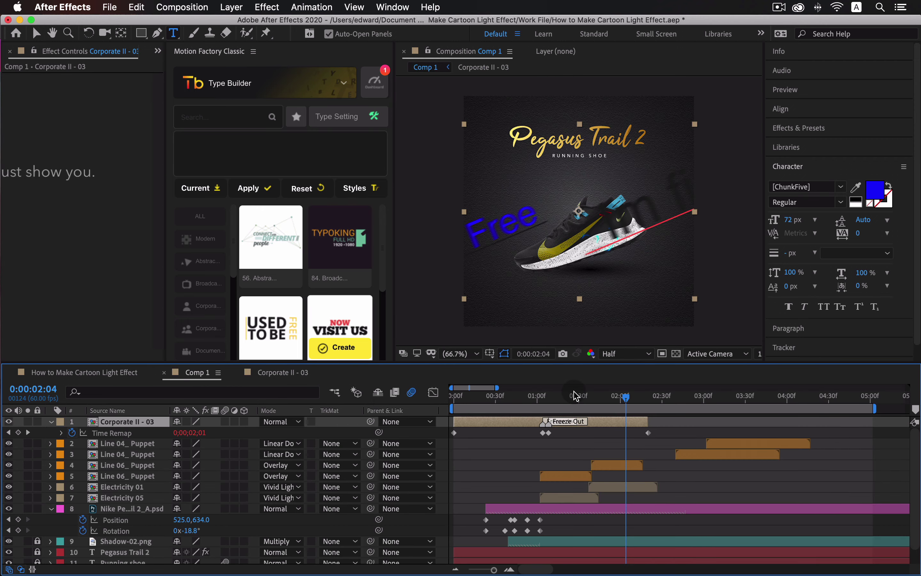
left_click_drag(552, 401, 615, 398)
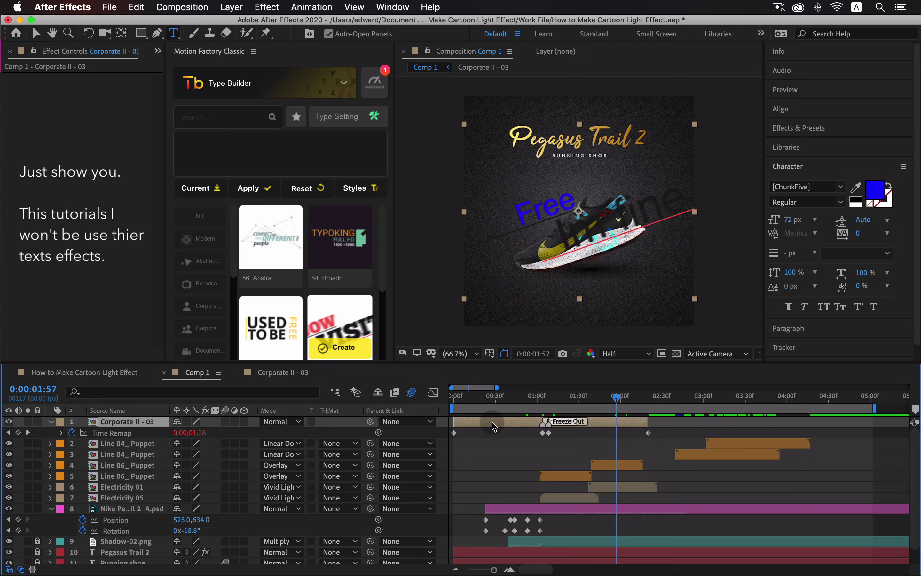
key("BackSpace")
Switch Motion Factory to Hitech Builder and create the Circle 34 element in Comp 1
left_click(343, 82)
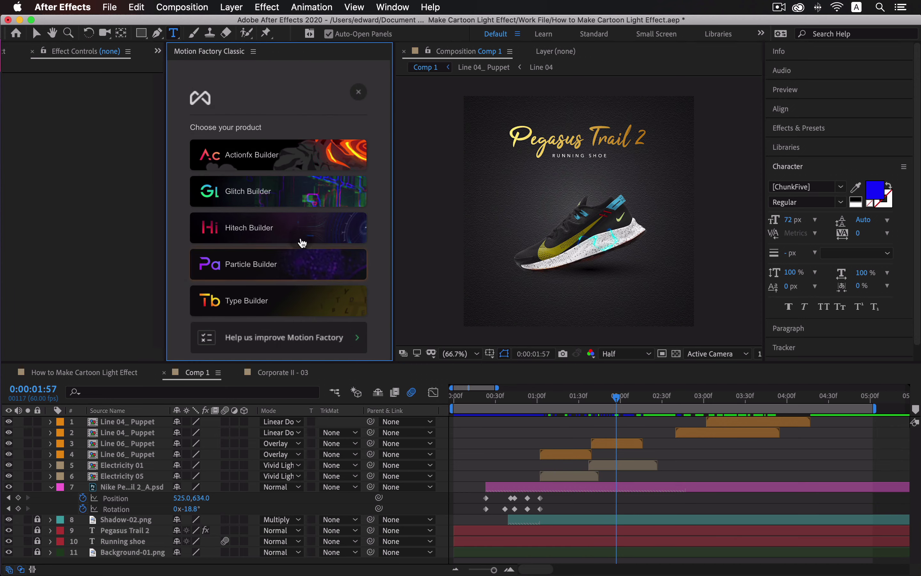
left_click(304, 232)
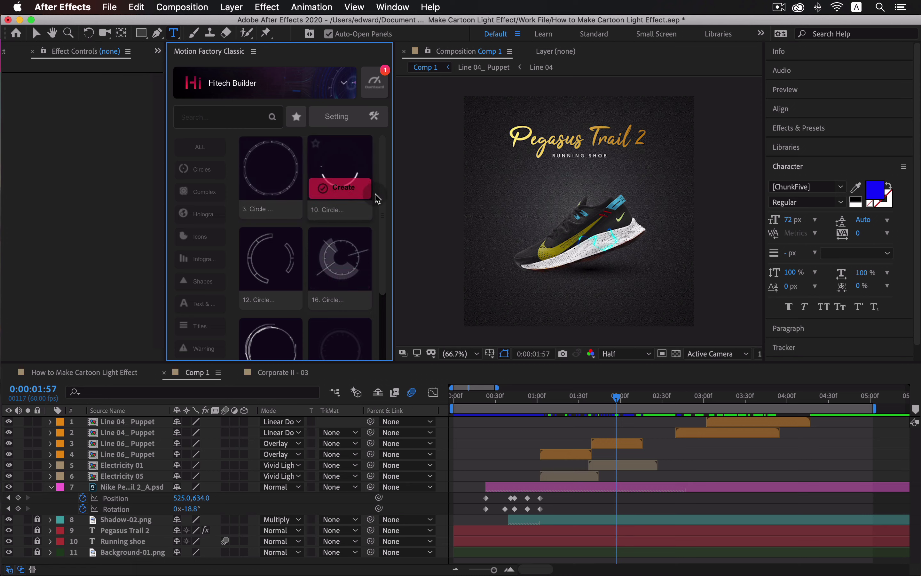
scroll(383, 283, "down", 5)
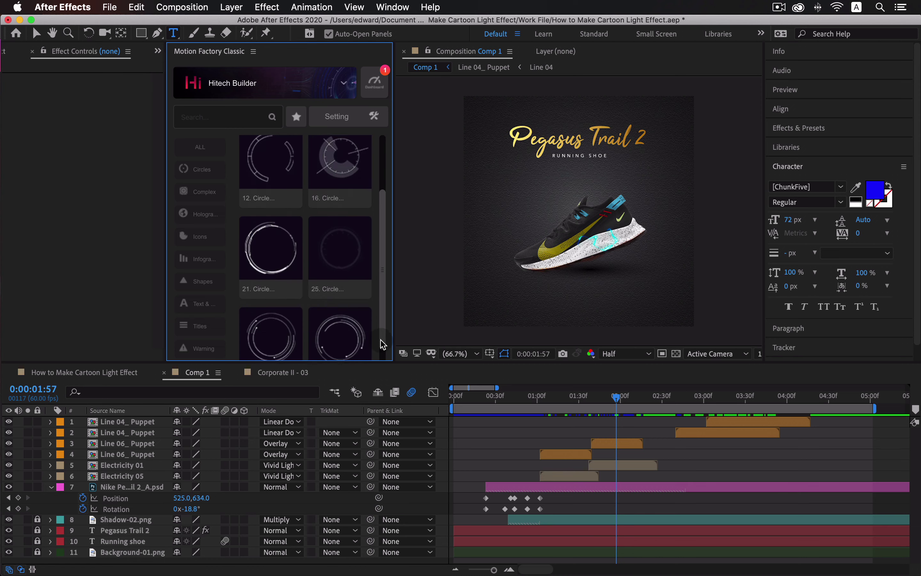
scroll(382, 232, "down", 5)
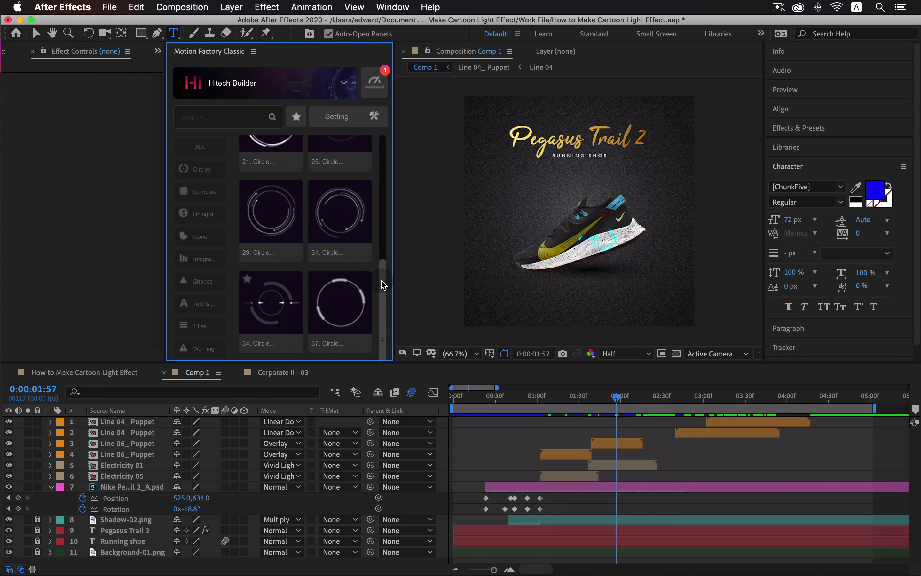
mouse_move(254, 266)
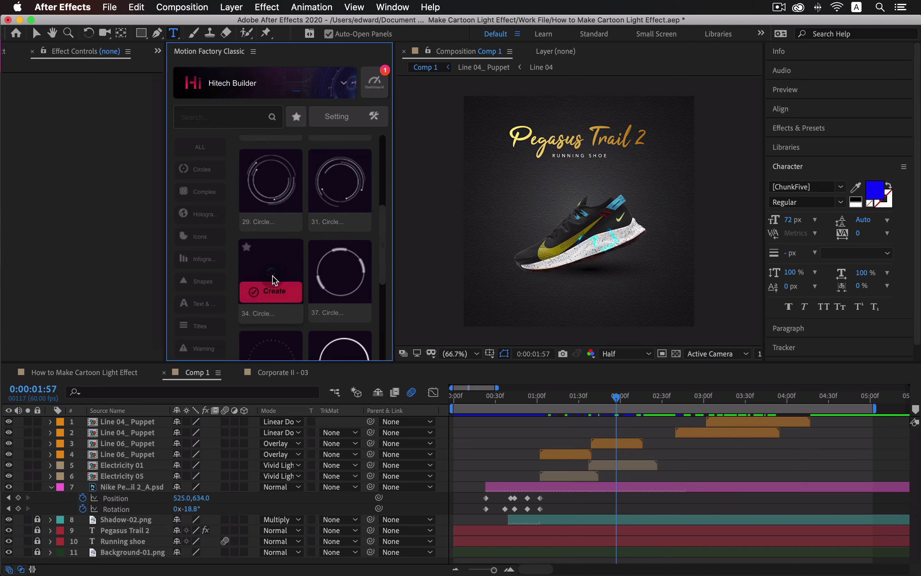
left_click(274, 294)
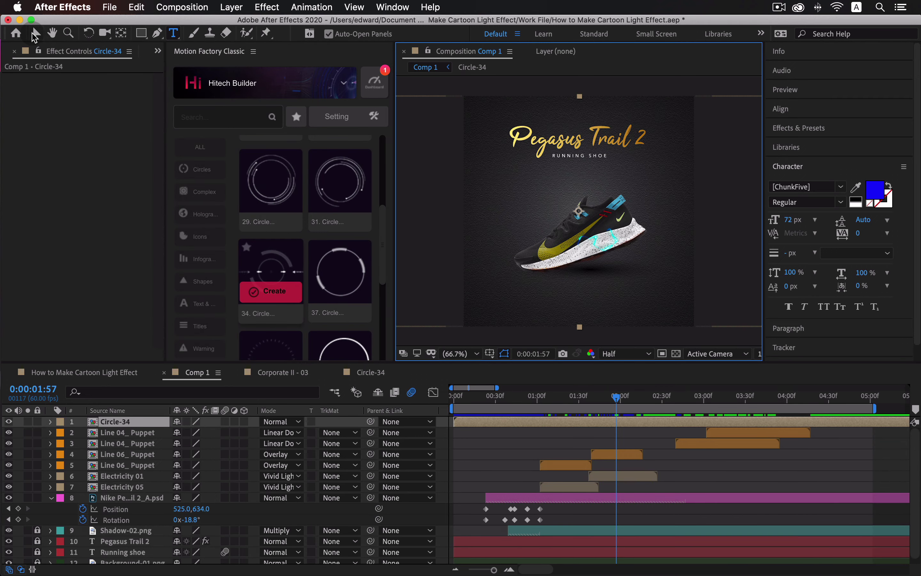
Scale the Circle-34 layer down proportionally around the shoe and rotate it counterclockwise so its arrows run diagonally
left_click(35, 34)
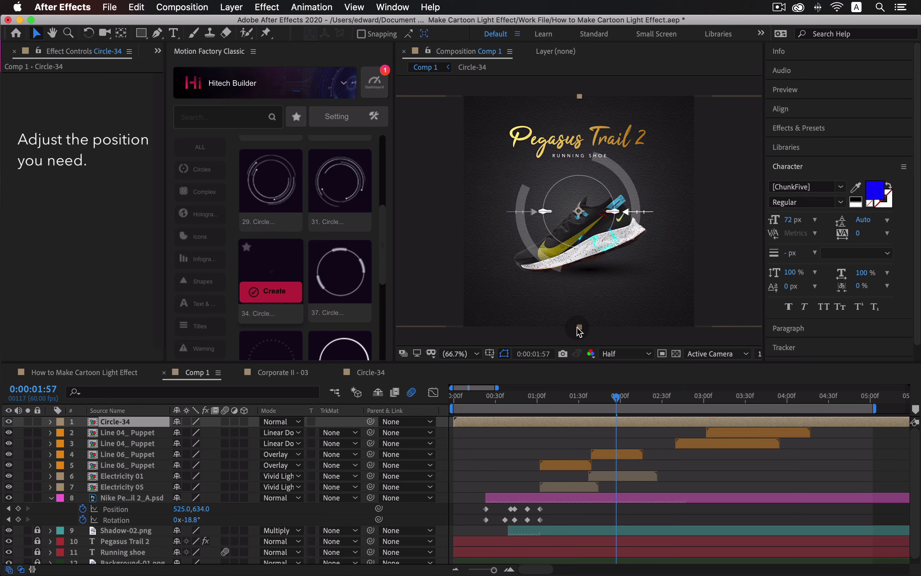
left_click_drag(579, 330, 581, 289)
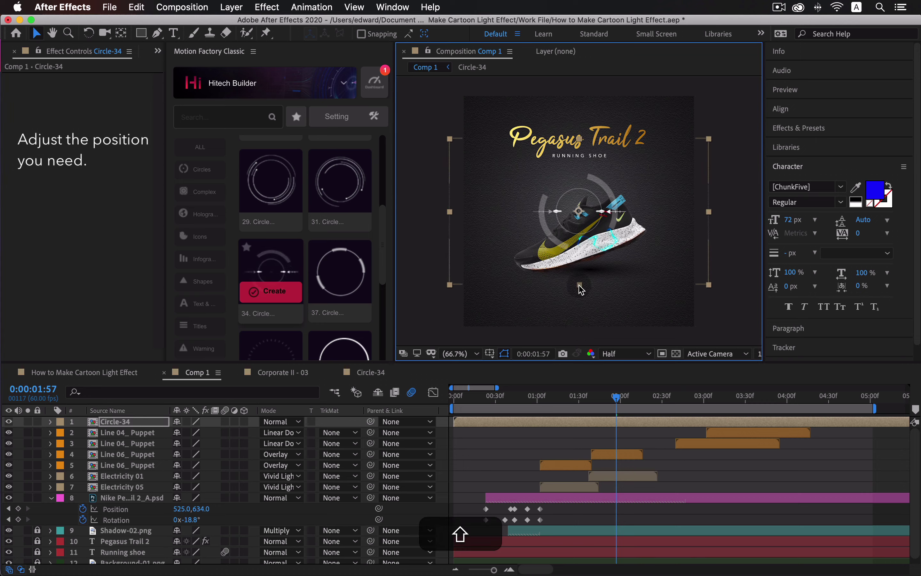
key("w")
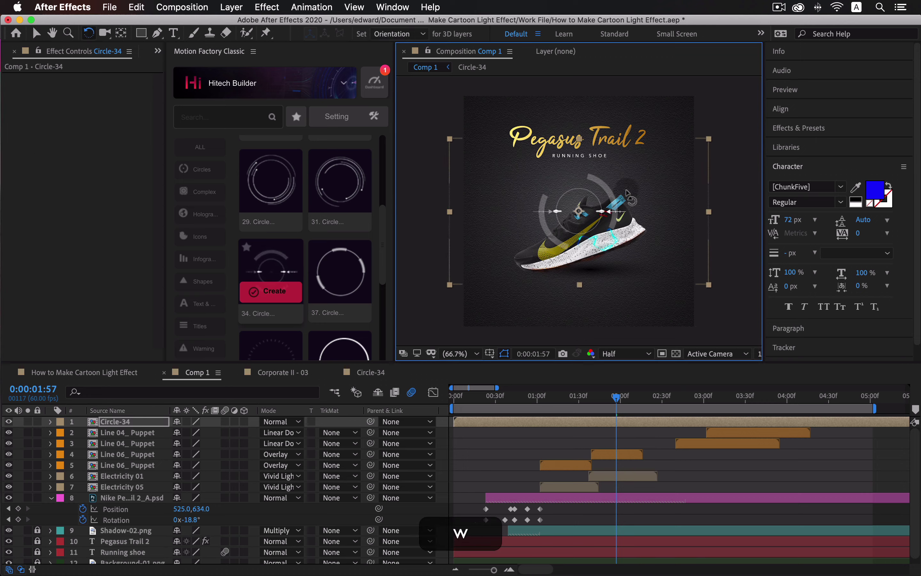
left_click_drag(624, 186, 617, 134)
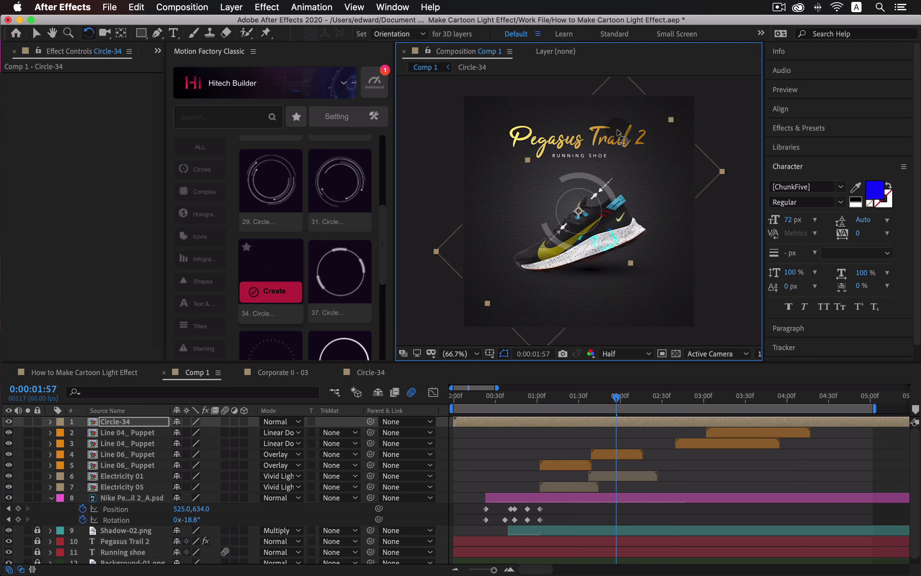
key("v")
left_click_drag(605, 220, 617, 212)
key("w")
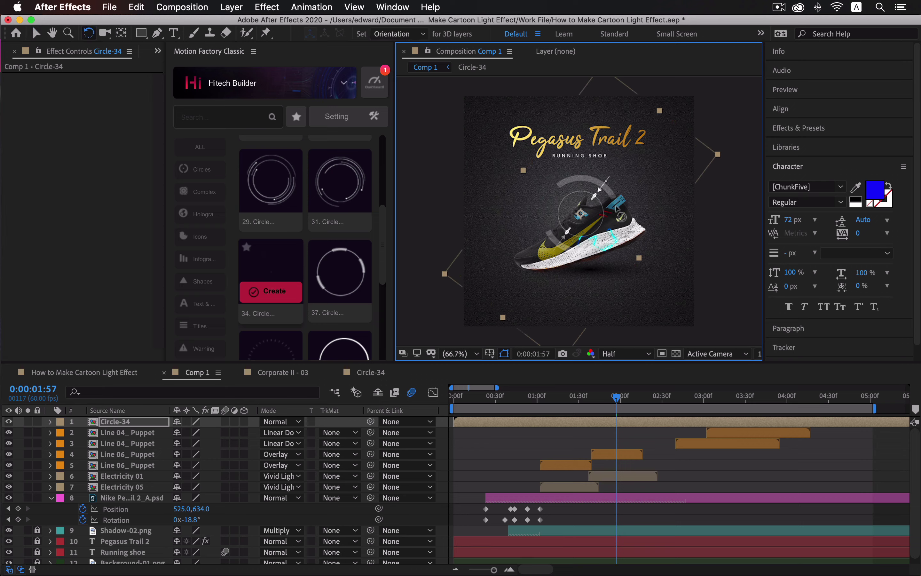
key("v")
At 0:00:03:15, reposition Circle-34 over the shoe's upper and shrink it slightly
left_click_drag(617, 398, 724, 397)
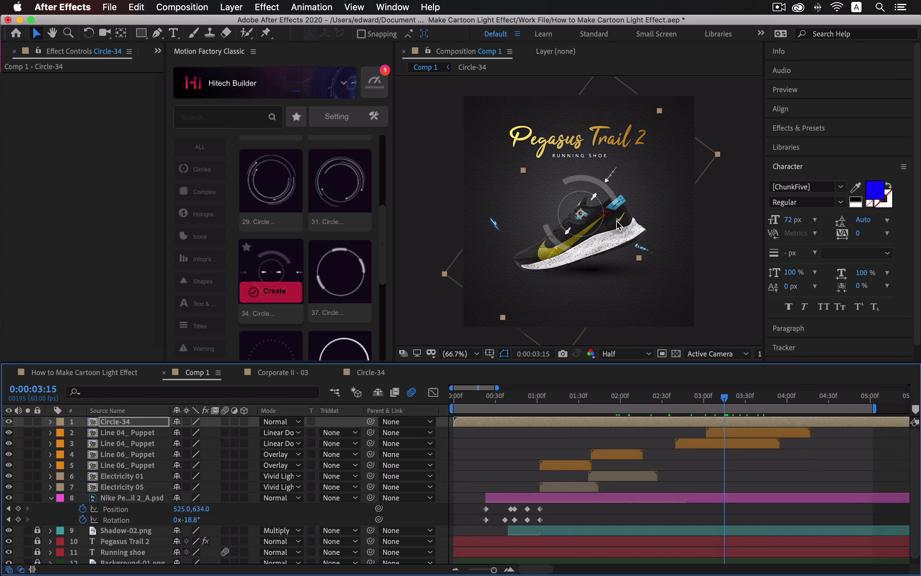
left_click_drag(600, 217, 599, 228)
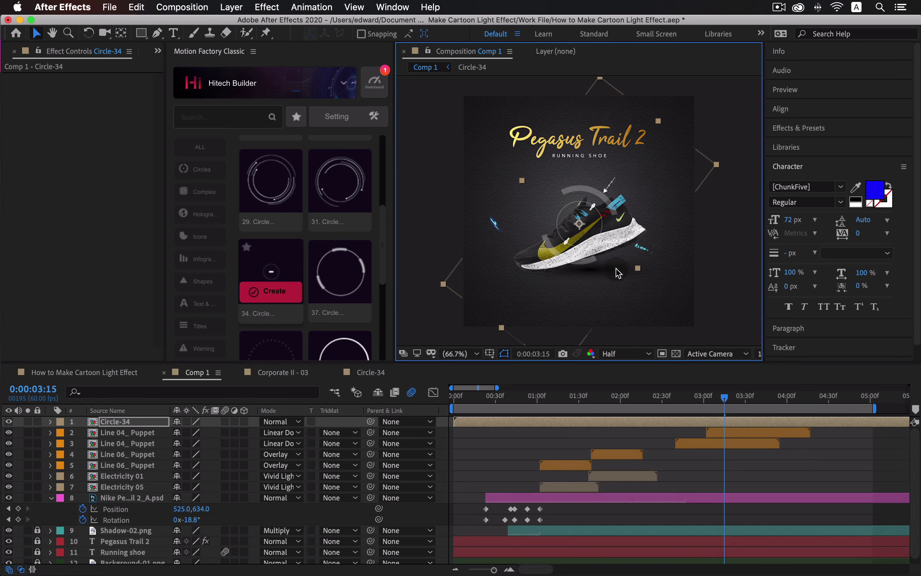
key("shift")
left_click_drag(661, 128, 658, 131)
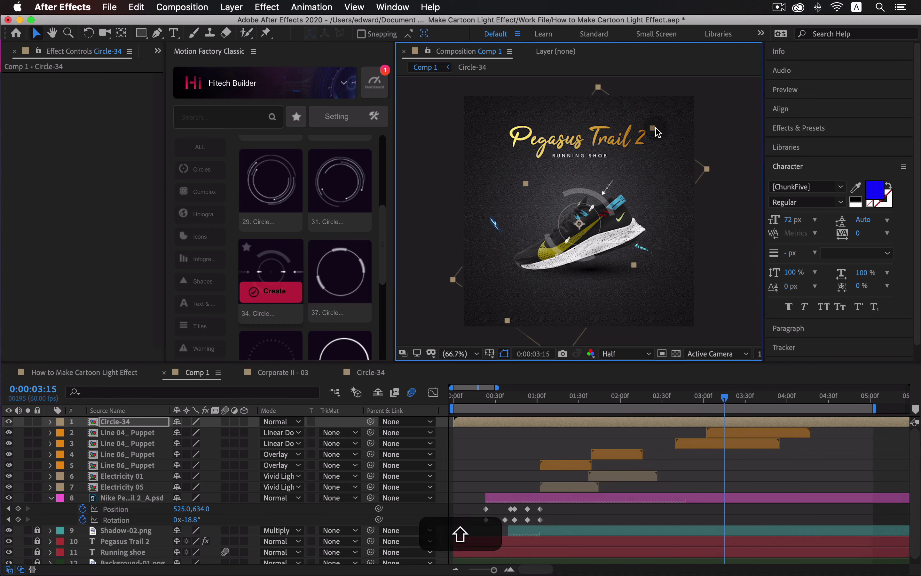
left_click_drag(628, 221, 625, 222)
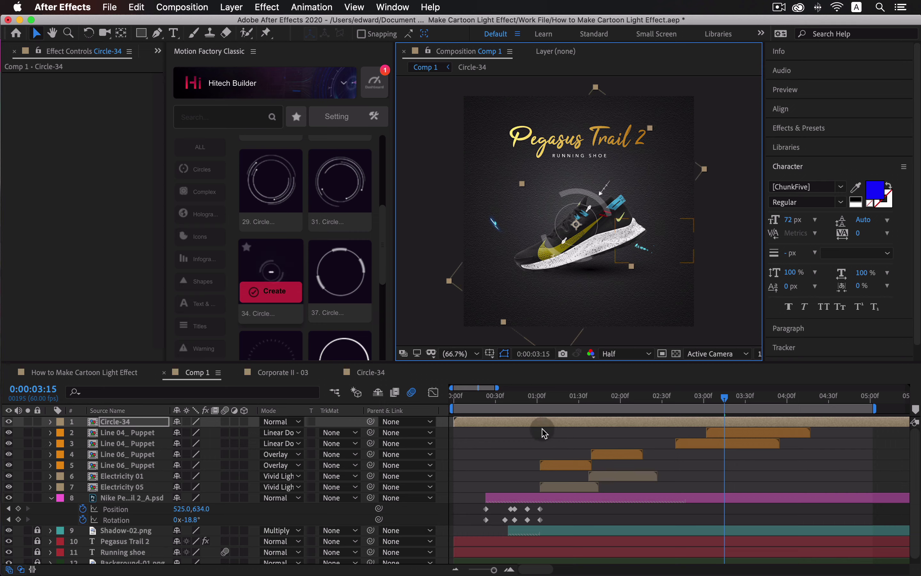
Shift the Circle-34 layer in time to start together with Electricity 05, and check the frame at 0:00:03:58
key("shift")
left_click_drag(505, 425, 591, 425)
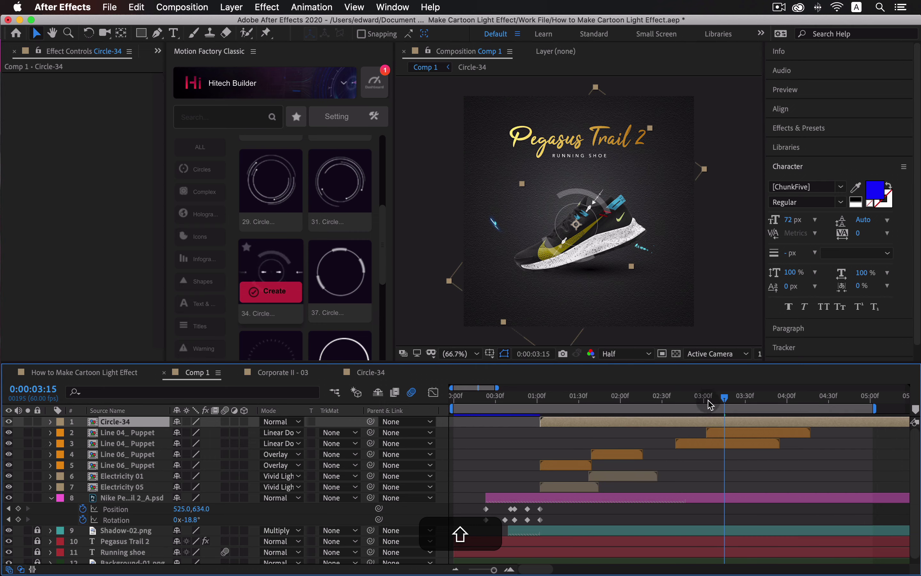
left_click_drag(723, 398, 785, 398)
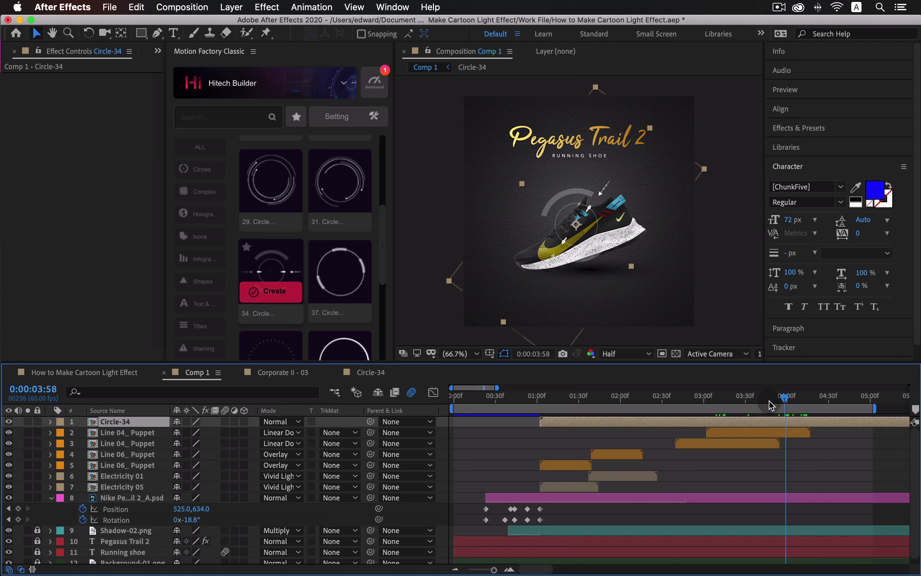
Place Circle-34 directly below the Nike shoe layer and set its blending mode to Overlay
left_click_drag(125, 421, 137, 524)
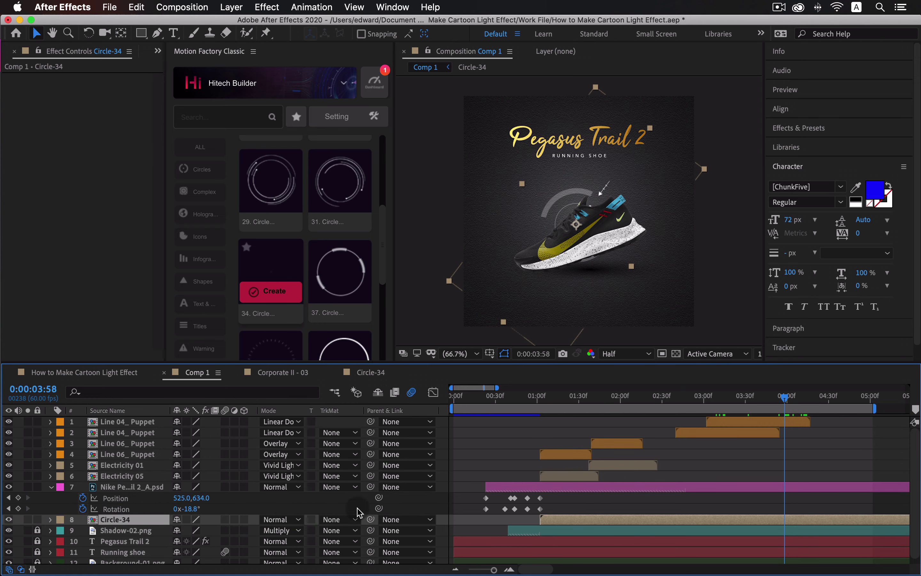
left_click(282, 520)
left_click(289, 278)
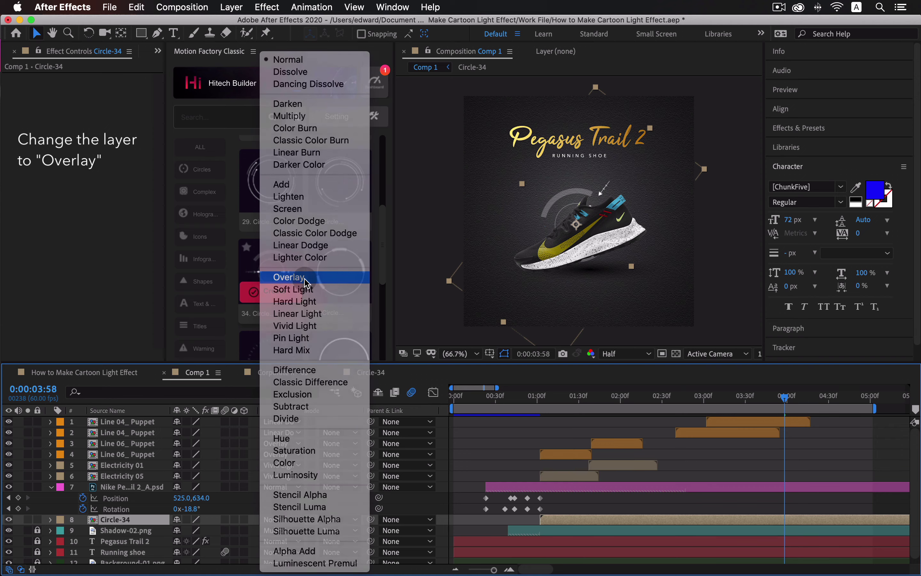
left_click_drag(784, 397, 759, 415)
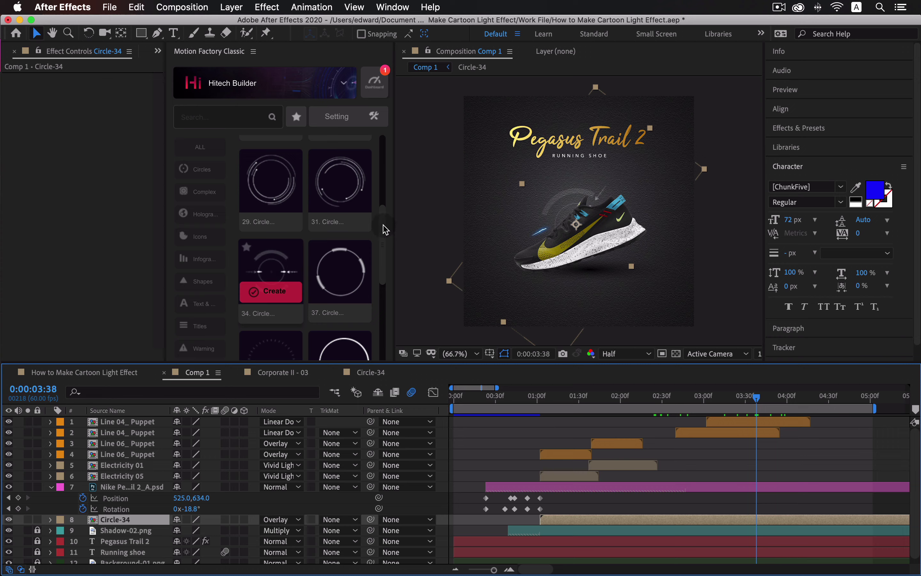
Create the Molecule Diagram 02 element from Hitech Builder, scale it down and place it to the upper left of the shoe
left_click_drag(385, 229, 380, 350)
mouse_move(341, 300)
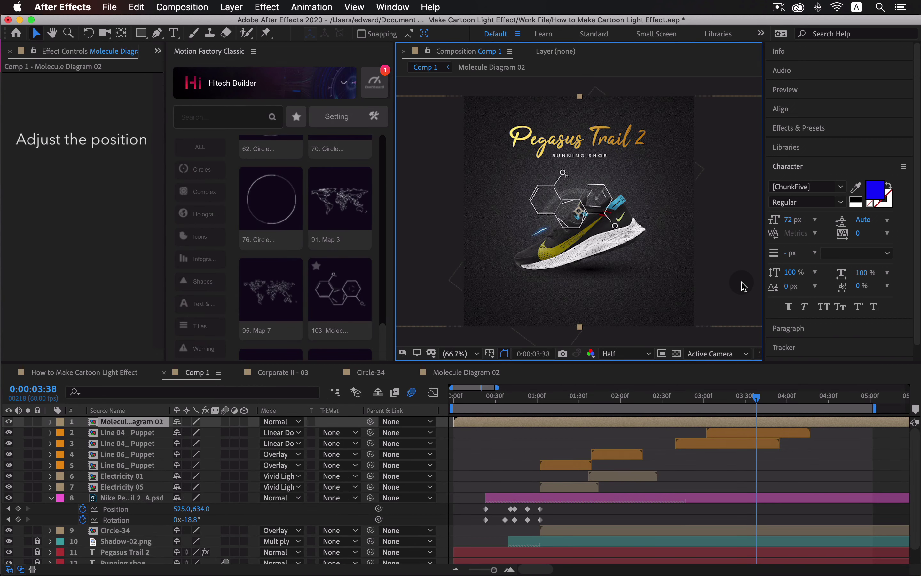
left_click_drag(580, 328, 574, 285)
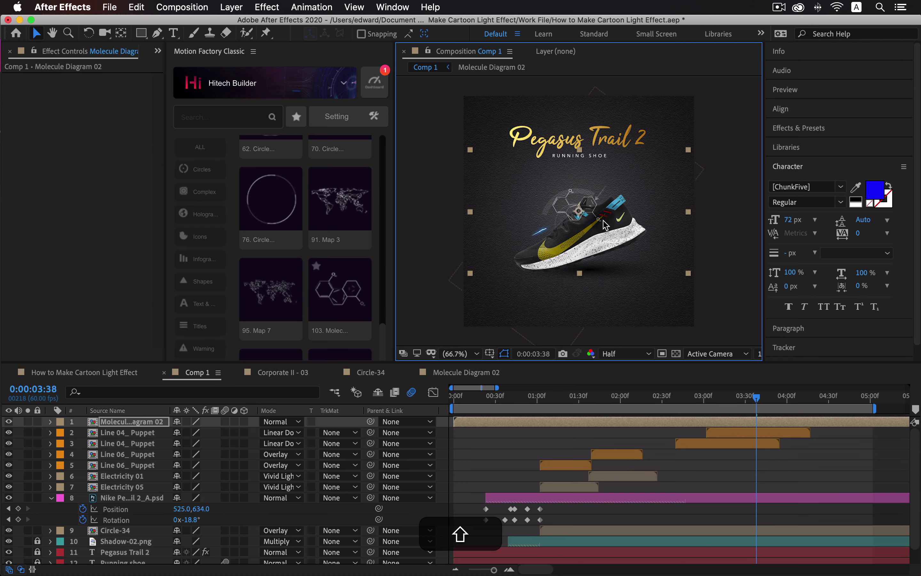
left_click_drag(580, 212, 540, 202)
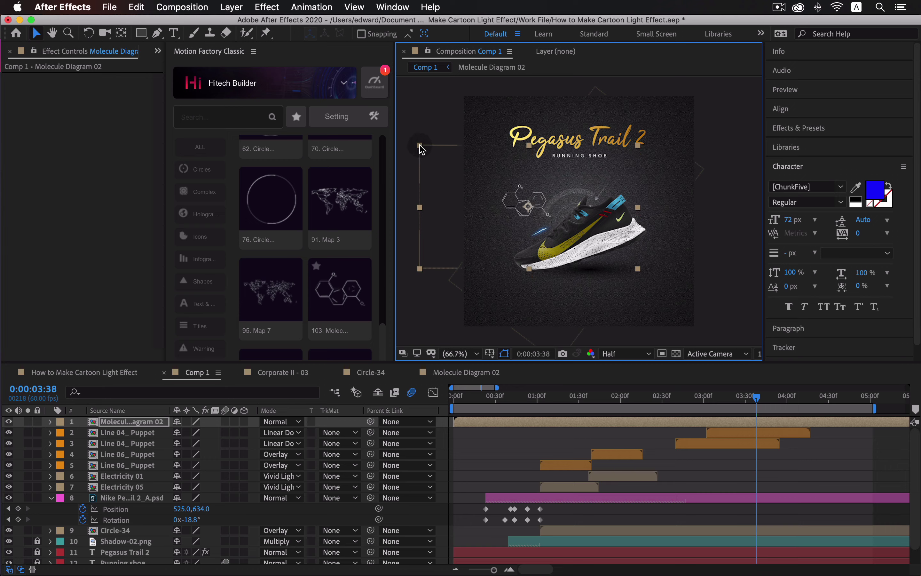
Enlarge and reposition the molecule diagram slightly, and shift its layer to start together with Circle-34
left_click_drag(420, 145, 409, 140)
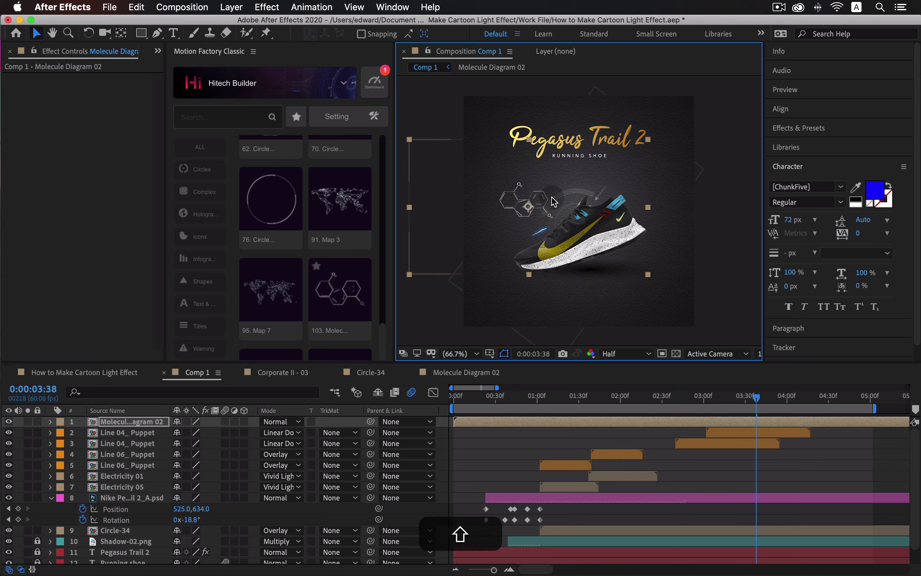
left_click_drag(541, 205, 546, 206)
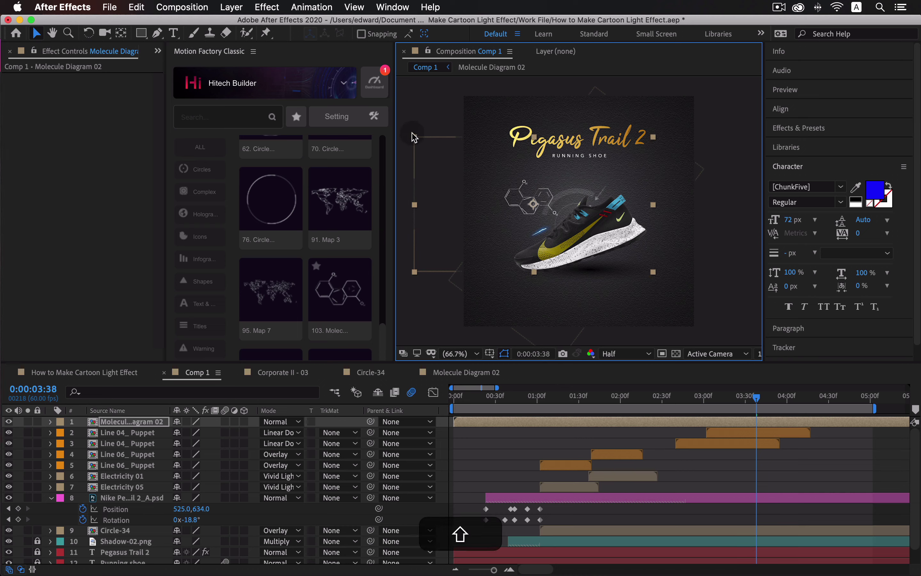
left_click_drag(413, 136, 411, 136)
left_click_drag(536, 206, 533, 208)
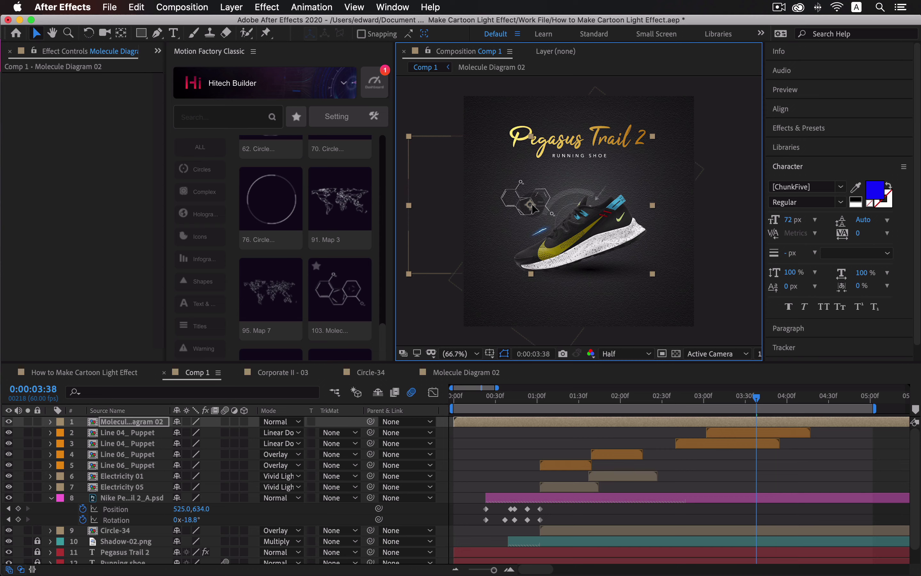
left_click_drag(527, 422, 613, 430)
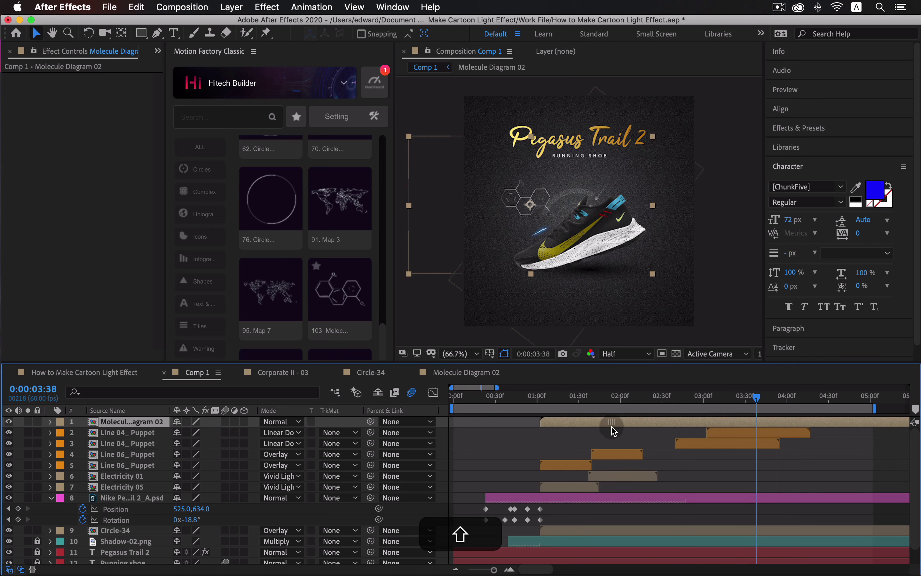
left_click_drag(574, 397, 811, 400)
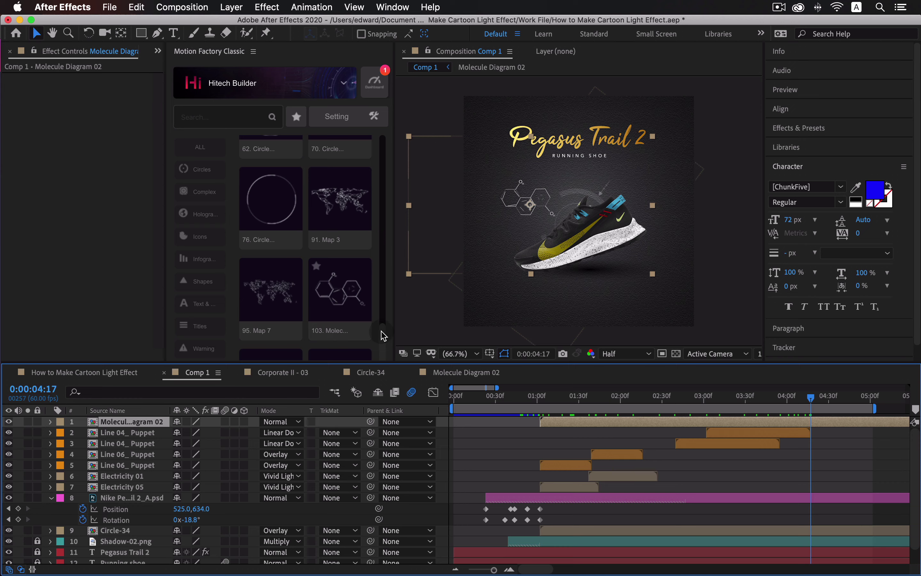
Create the Arrow-9 element from Hitech Builder in Comp 1 and scale it down proportionally over the shoe
left_click_drag(383, 335, 383, 358)
scroll(372, 321, "down", 10)
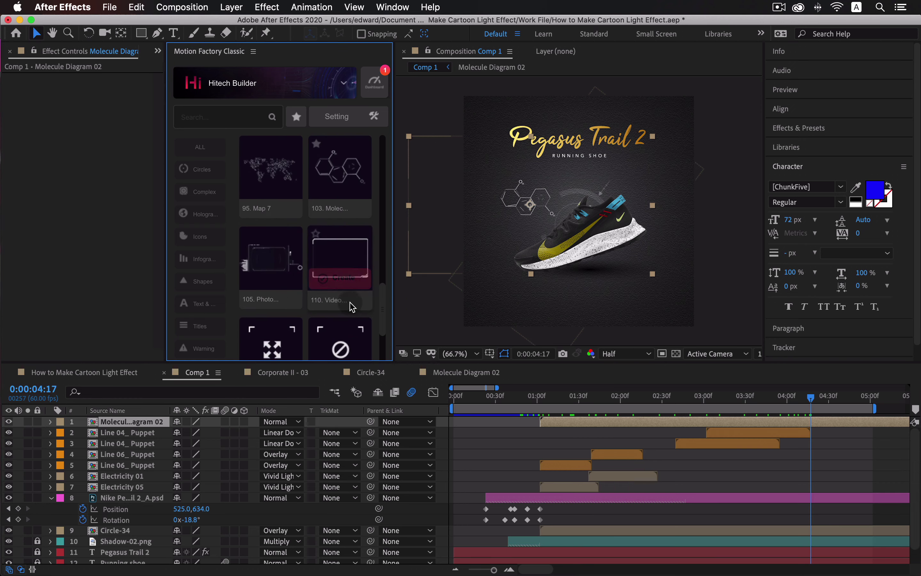
scroll(352, 294, "down", 6)
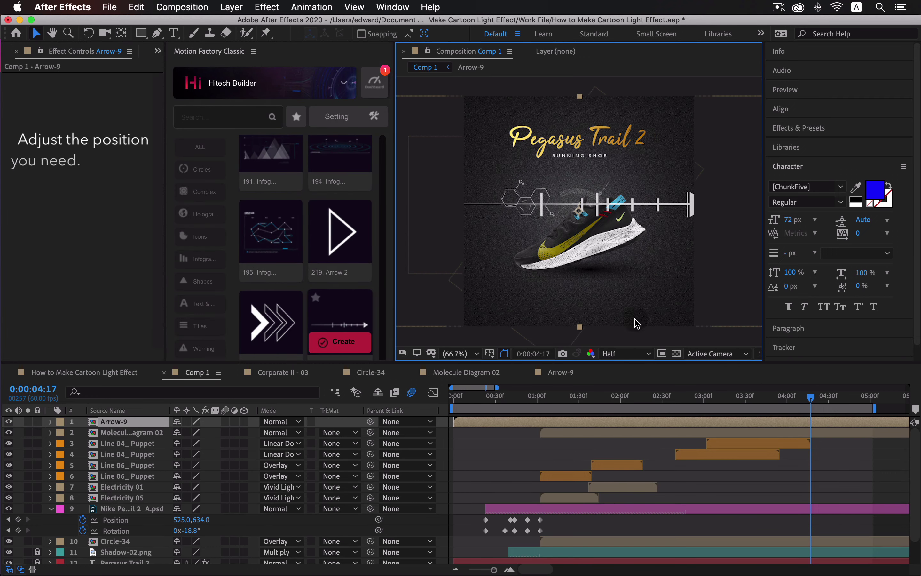
left_click_drag(580, 323, 575, 251)
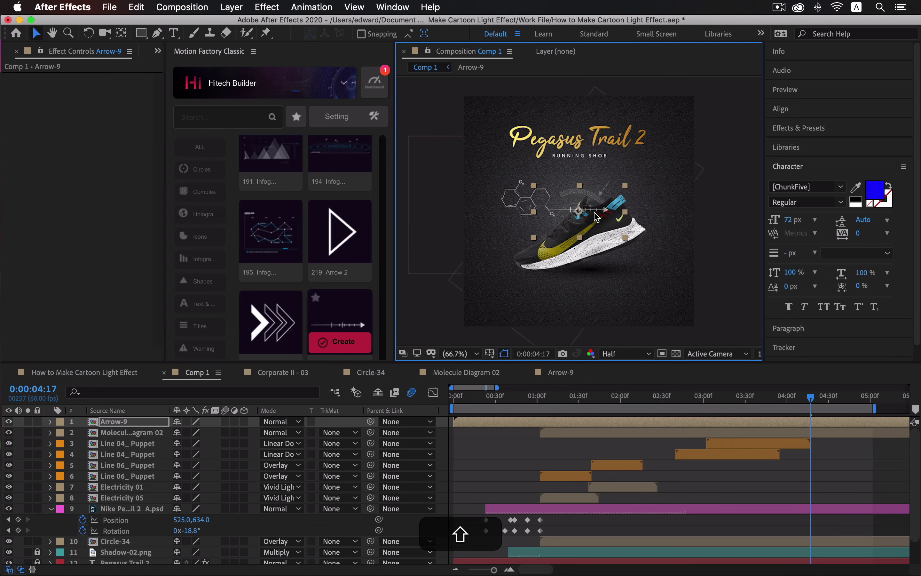
Place the Arrow-9 element beside the shoe's heel and shift its layer to start together with Molecule Diagram 02
left_click_drag(598, 214, 661, 226)
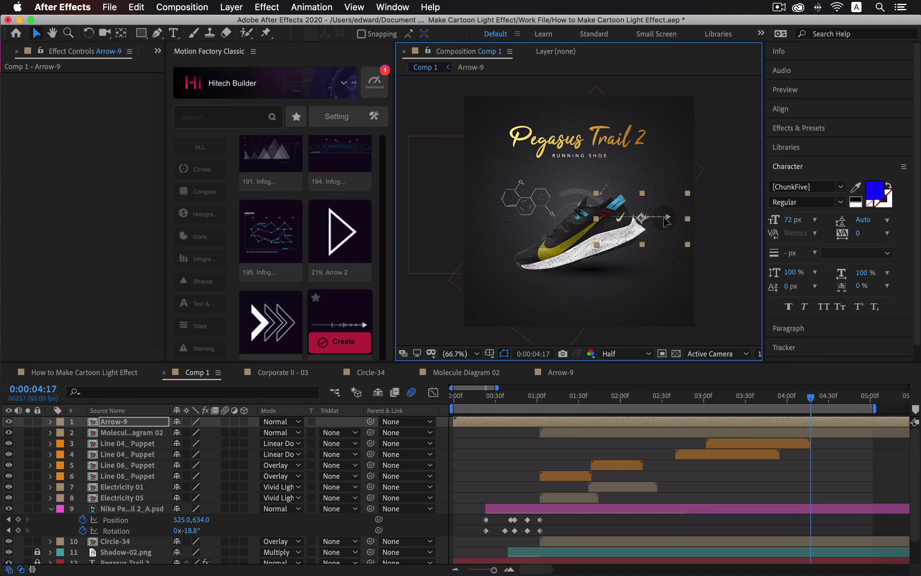
left_click_drag(664, 218, 660, 218)
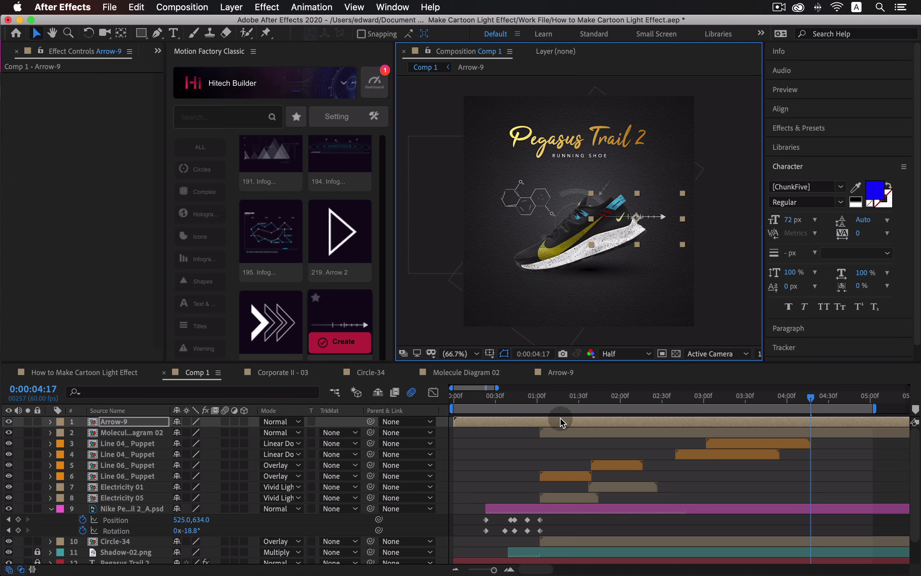
left_click_drag(561, 421, 641, 423)
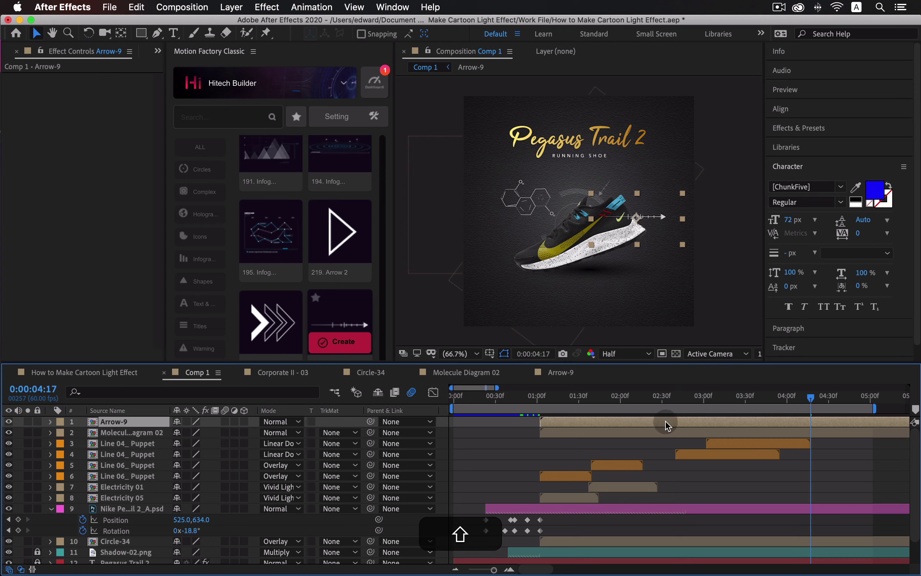
Duplicate the Arrow-9 layer, mirror the copy to point left and fit it on the toe side of the shoe
key("super+v")
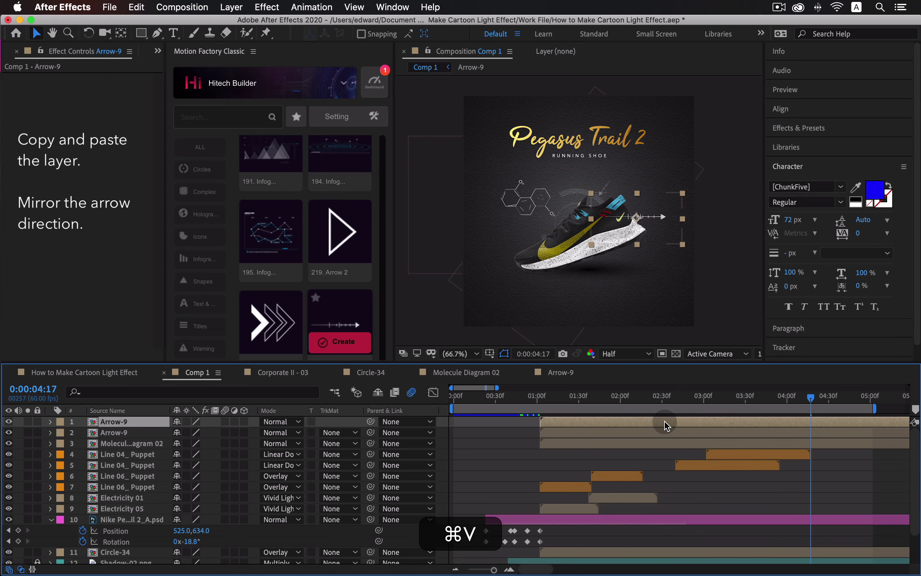
left_click_drag(664, 223, 601, 222)
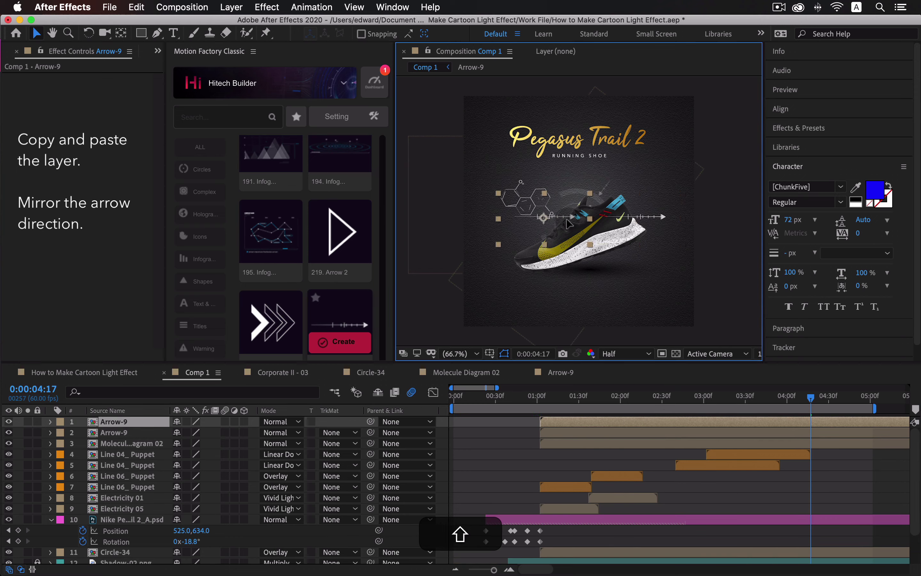
key("Return")
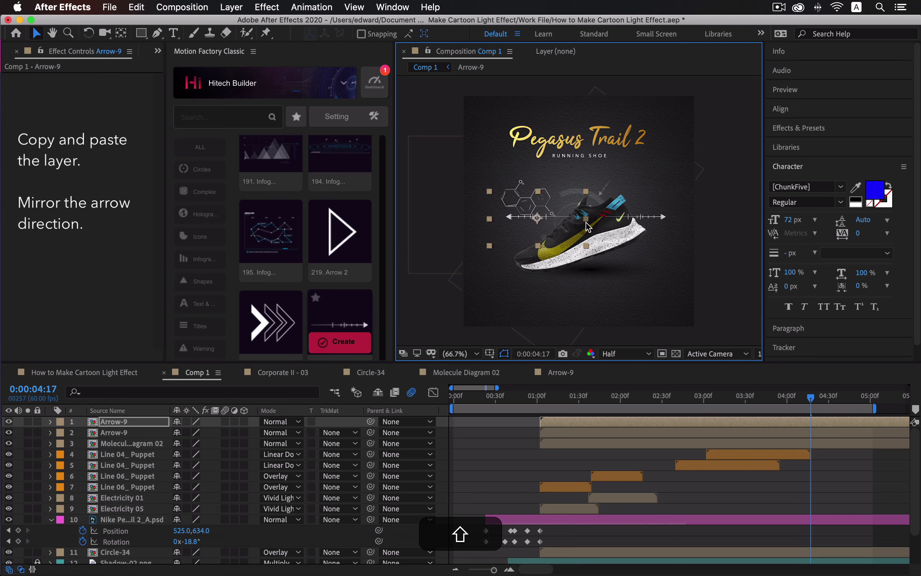
left_click_drag(562, 224, 581, 222)
key("shift")
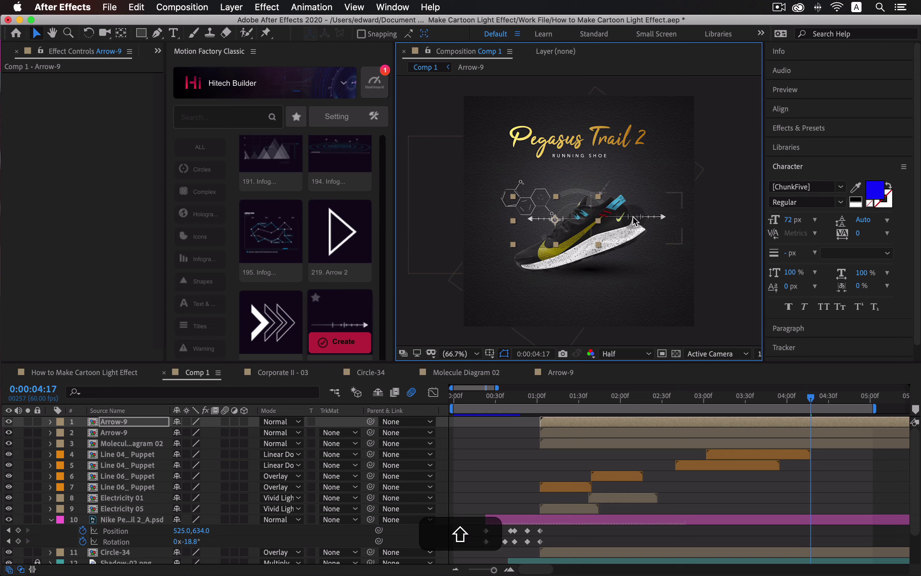
Move both Arrow-9 layers together slightly down and left, and set their blending mode to Overlay
left_click(655, 222, "shift")
left_click_drag(660, 225, 650, 221)
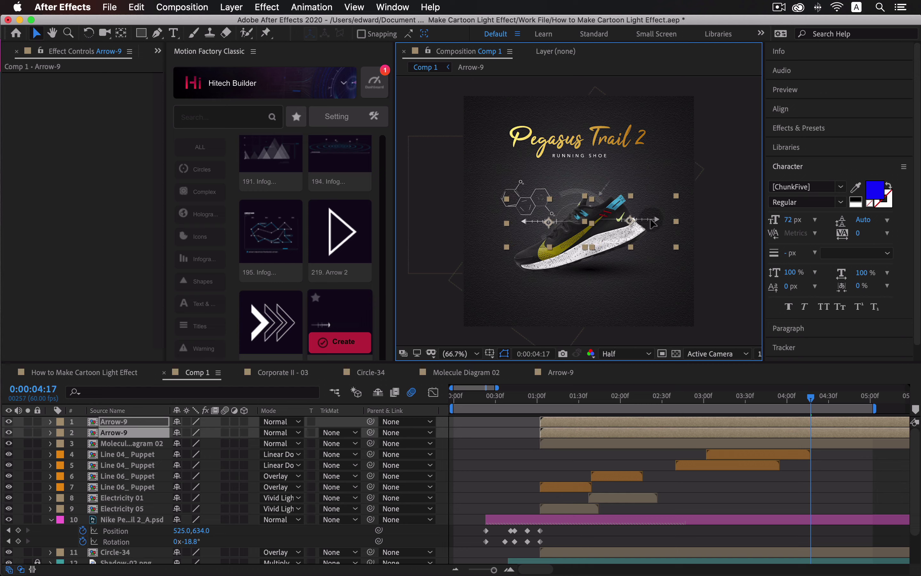
left_click(285, 428)
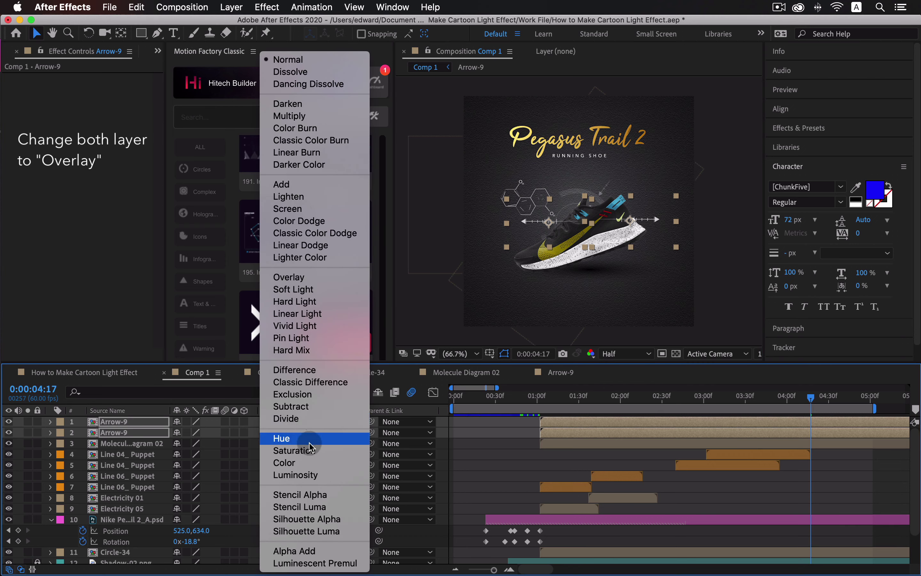
left_click(337, 281)
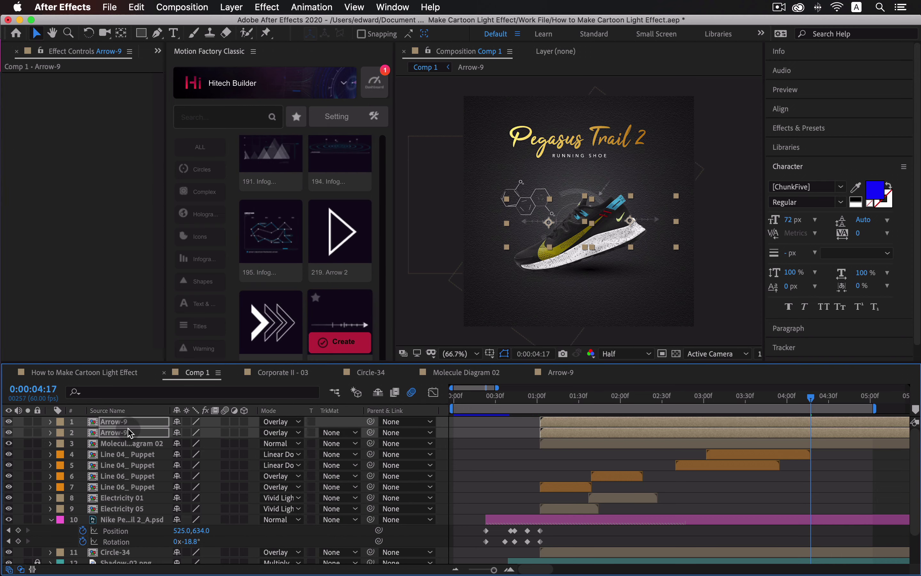
Move both Arrow-9 layers below the Nike shoe layer in the stack and scrub the animation to check them
left_click_drag(130, 433, 148, 547)
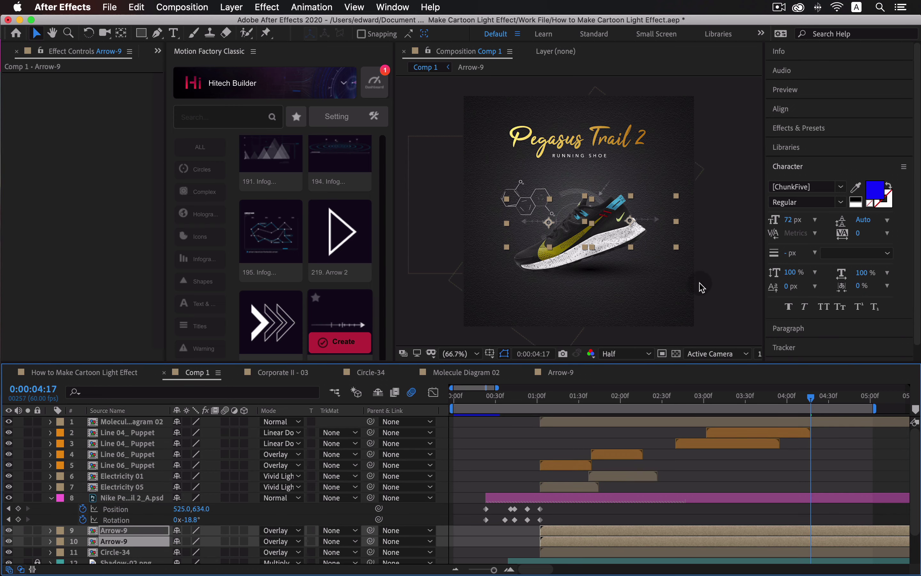
left_click(732, 291)
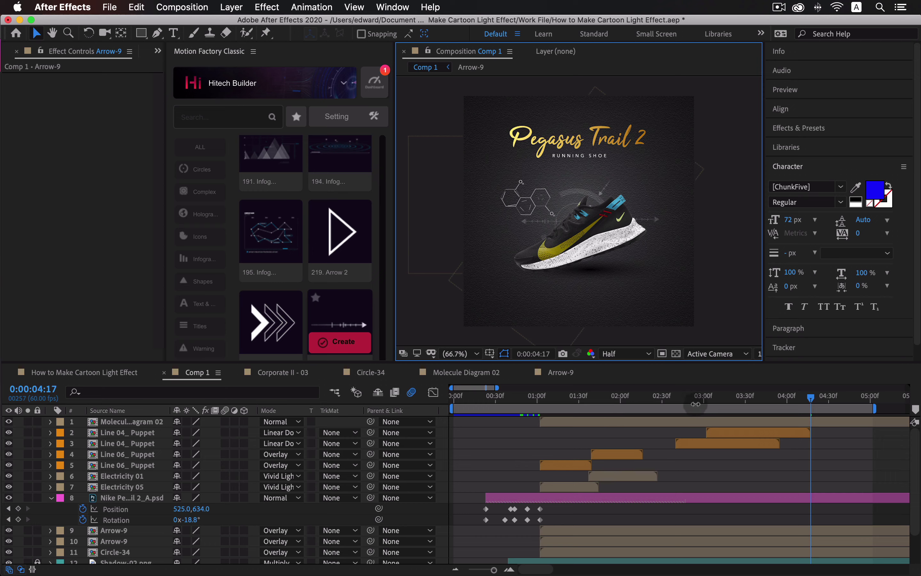
left_click_drag(690, 396, 723, 422)
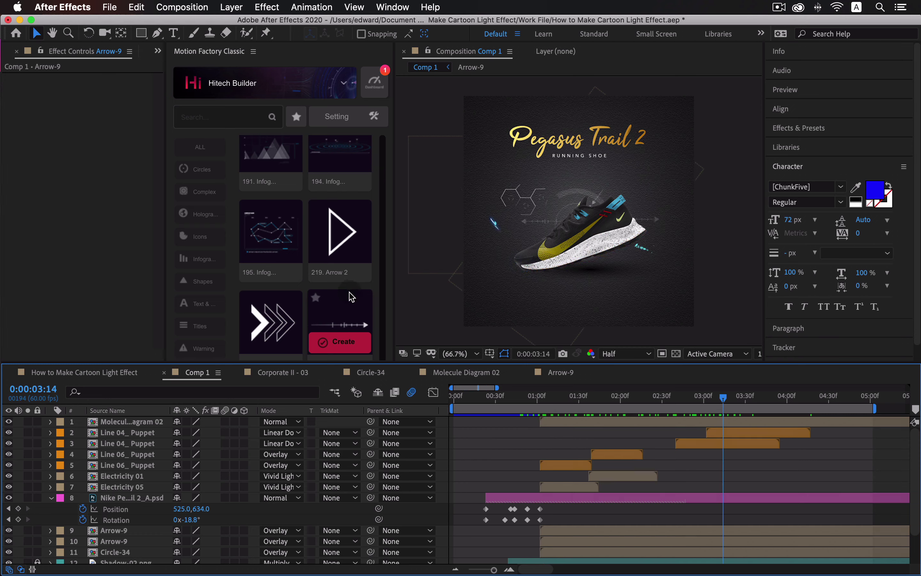
Create the Arrow 13 element from Hitech Builder in Comp 1, scale it down proportionally and place it around the shoe's heel top
scroll(351, 296, "down", 5)
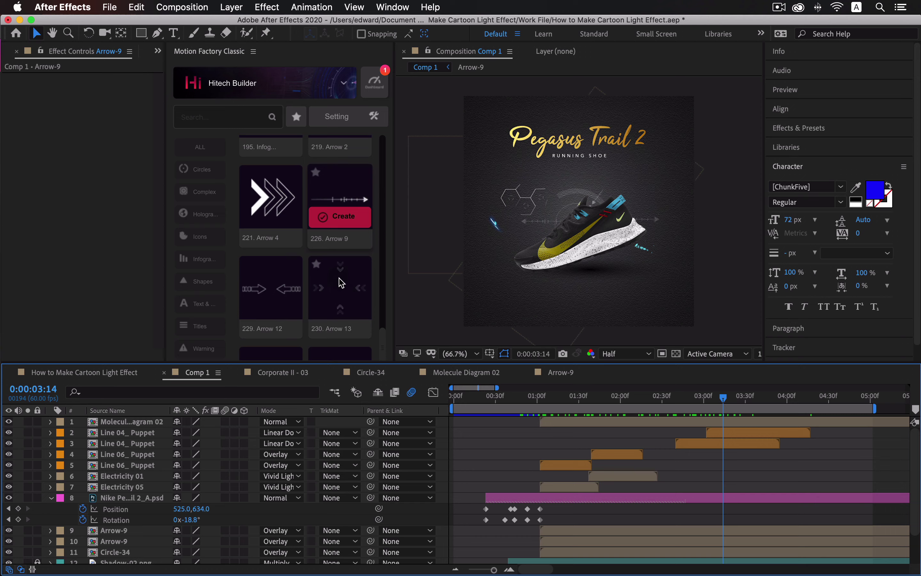
left_click(356, 308)
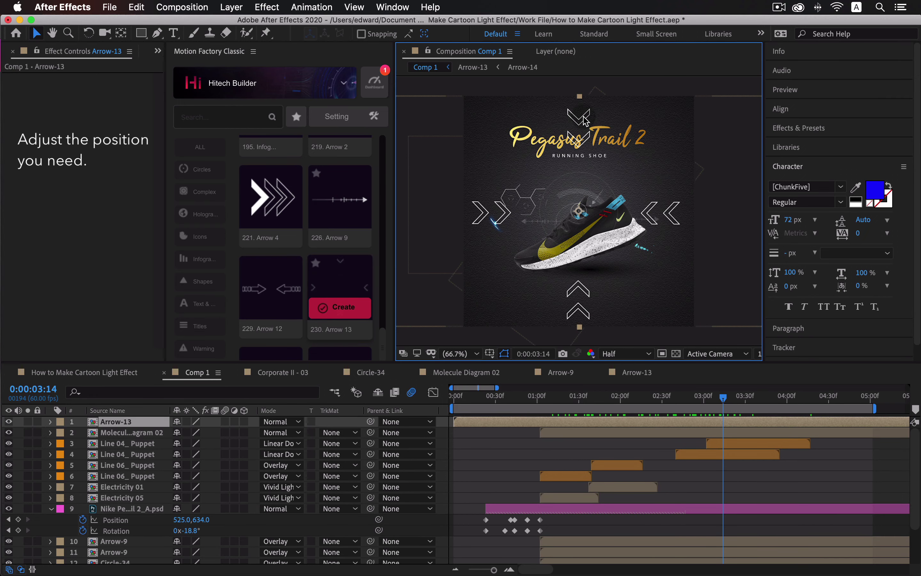
left_click_drag(580, 101, 624, 182)
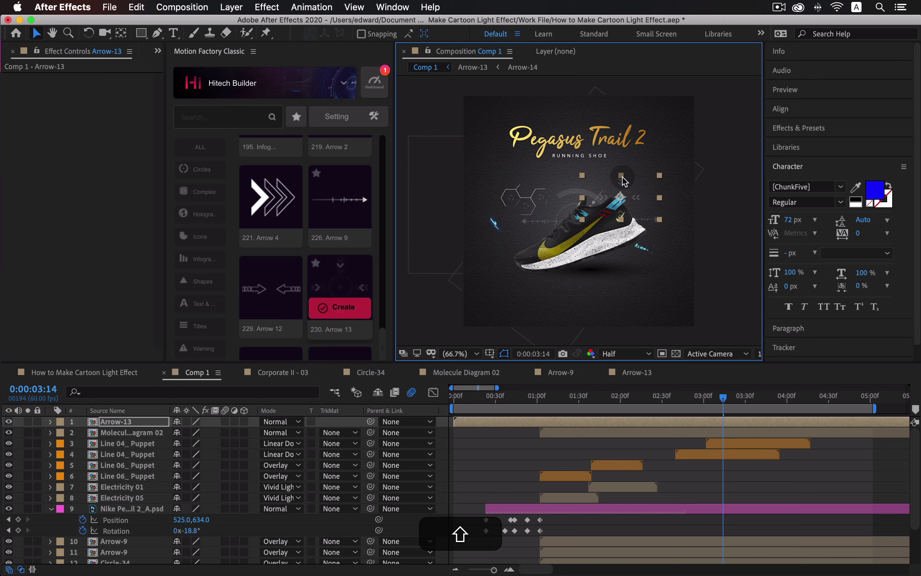
left_click(735, 206)
mouse_move(721, 398)
left_mouse_down()
mouse_move(654, 399)
mouse_move(727, 407)
left_mouse_up()
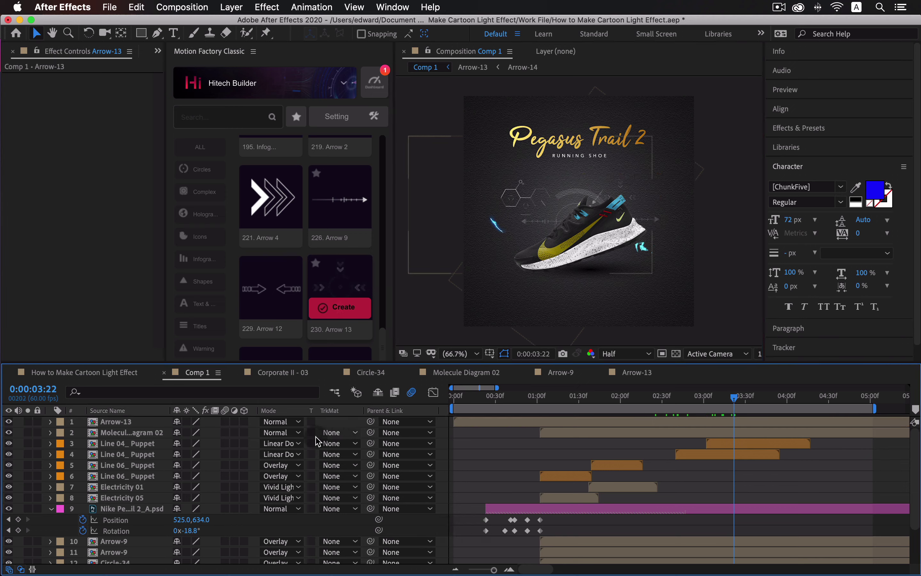
Set the Arrow-13 layer's blending mode to Screen and shift the layer to start together with Molecule Diagram 02
left_click(293, 422)
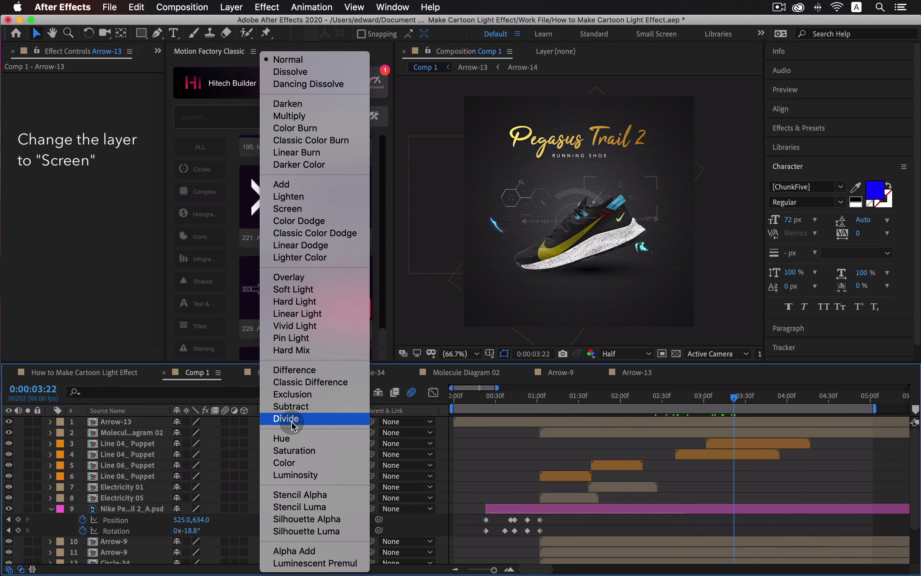
left_click(301, 209)
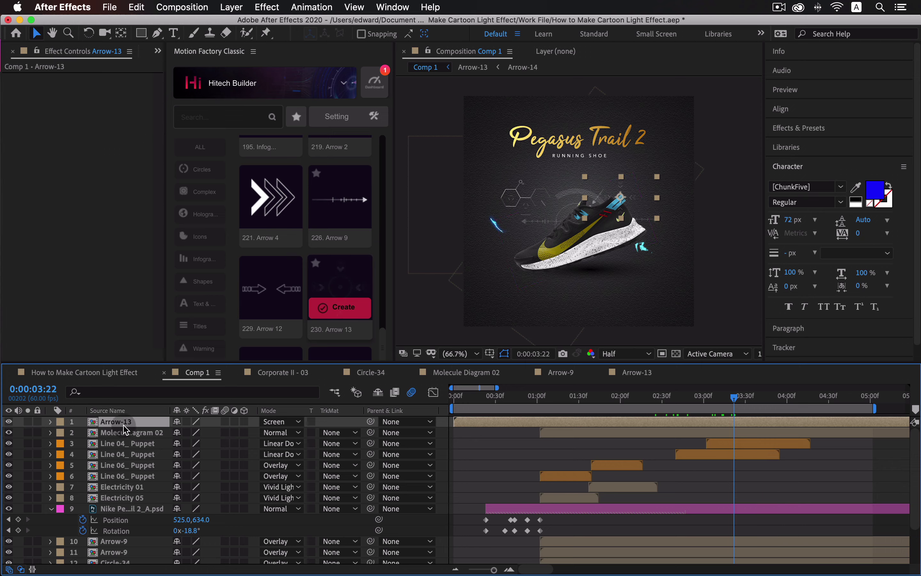
left_click_drag(124, 425, 236, 434)
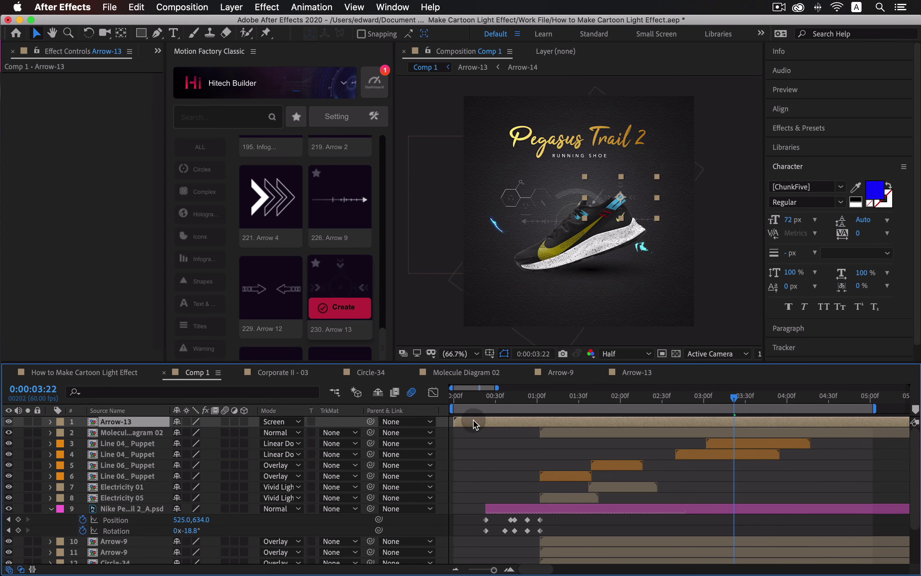
left_click_drag(477, 422, 556, 420)
left_click_drag(712, 400, 757, 403)
left_click(839, 462)
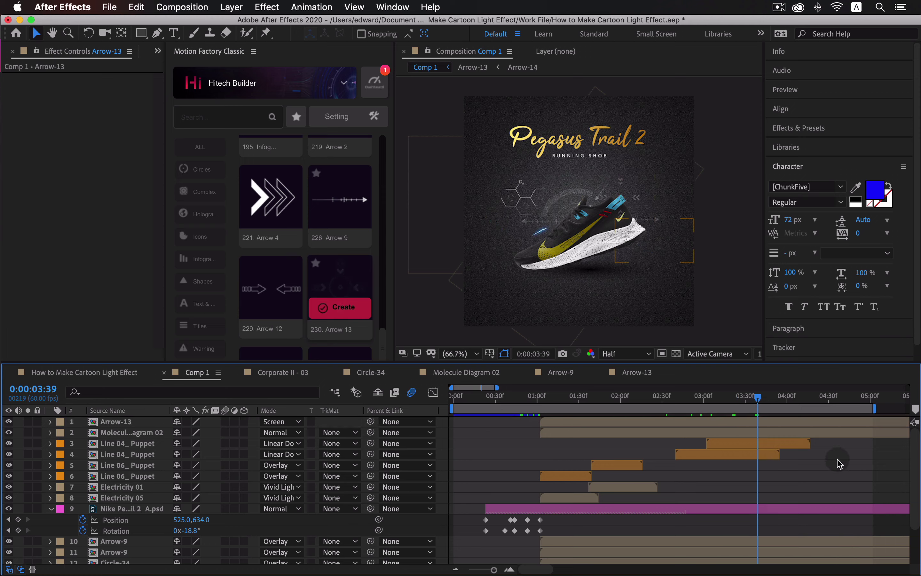
Create the Line 15 element from Hitech Builder, scale it down proportionally and move it below the shoe's heel
scroll(350, 272, "down", 4)
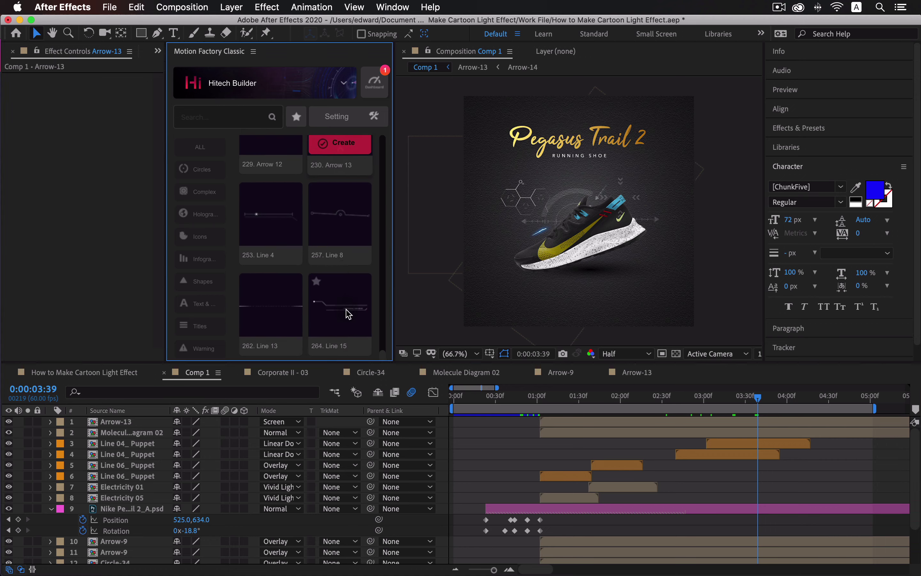
scroll(349, 316, "down", 2)
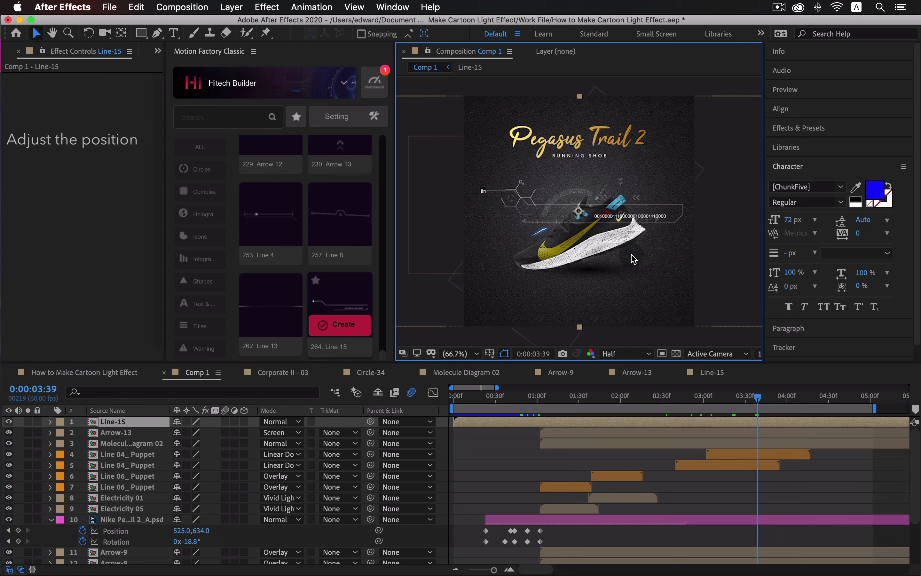
left_click_drag(580, 94, 587, 168)
left_click_drag(605, 248, 623, 277)
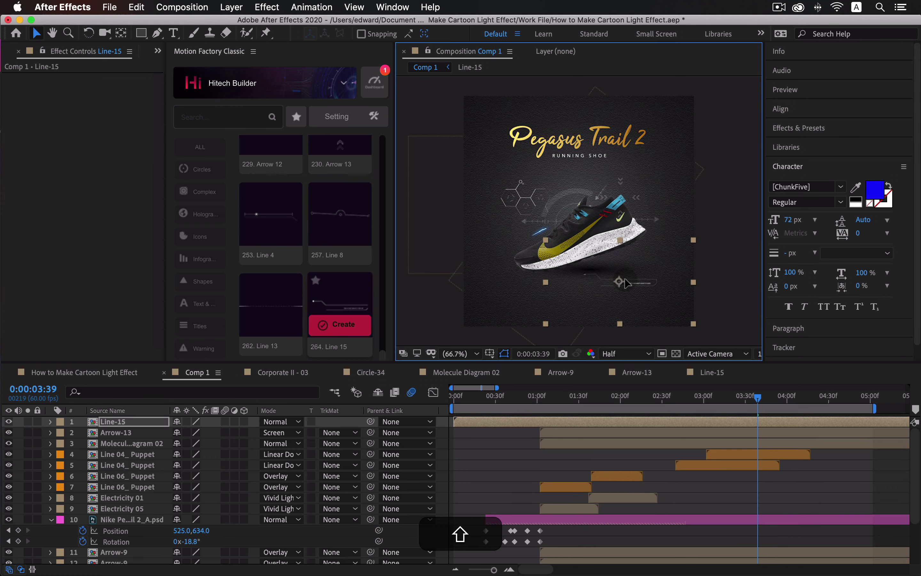
Enlarge the Line-15 element proportionally and fine-tune its position just beneath the shoe's sole
left_click_drag(548, 241, 496, 223)
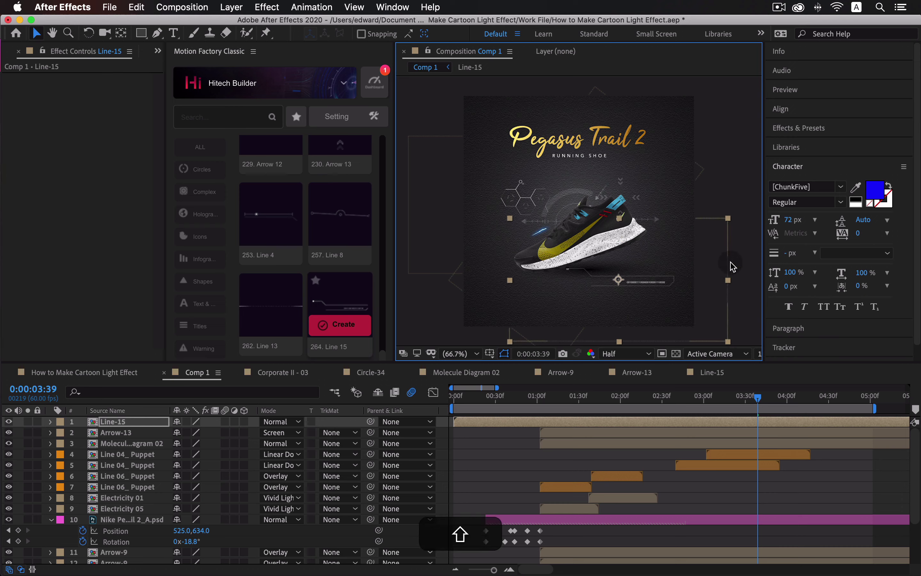
left_click(731, 218)
left_click(728, 239)
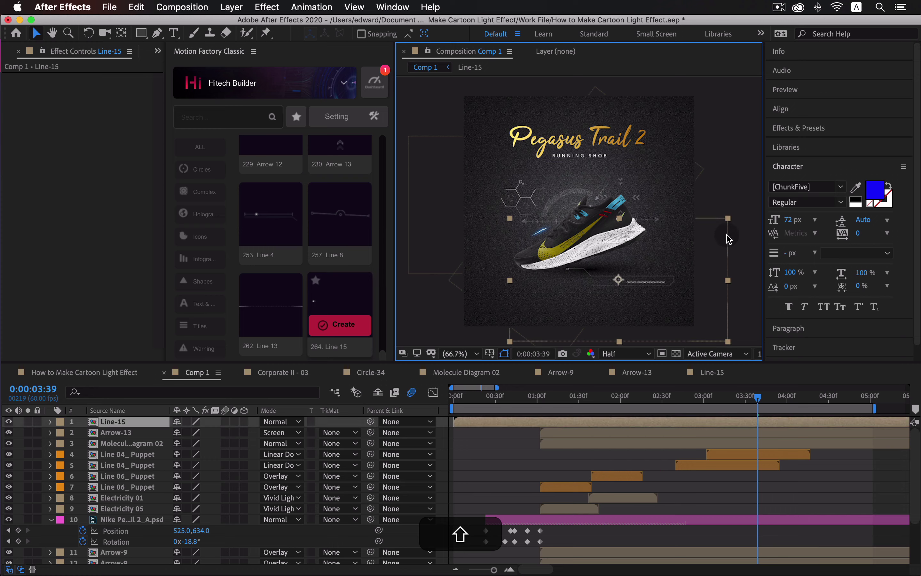
left_click_drag(729, 224, 740, 221)
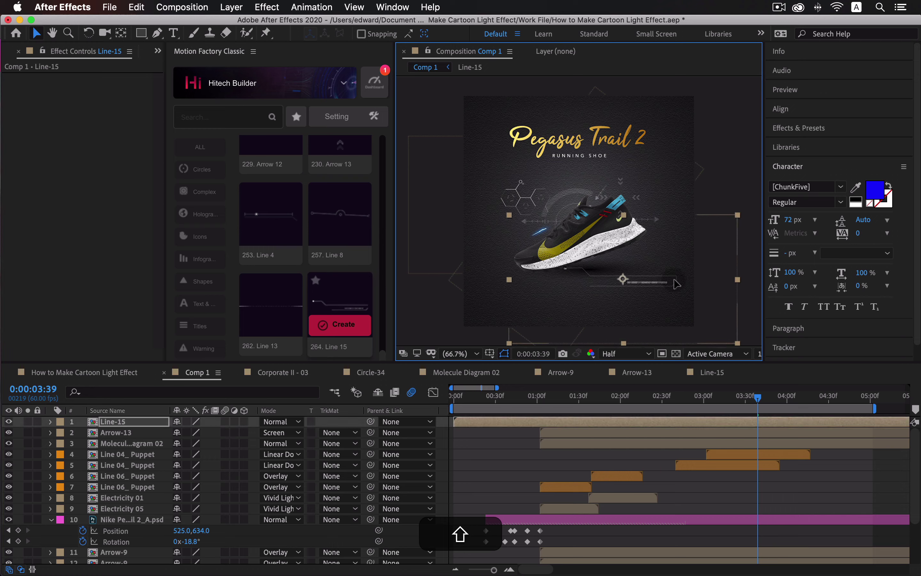
left_click_drag(677, 284, 676, 282)
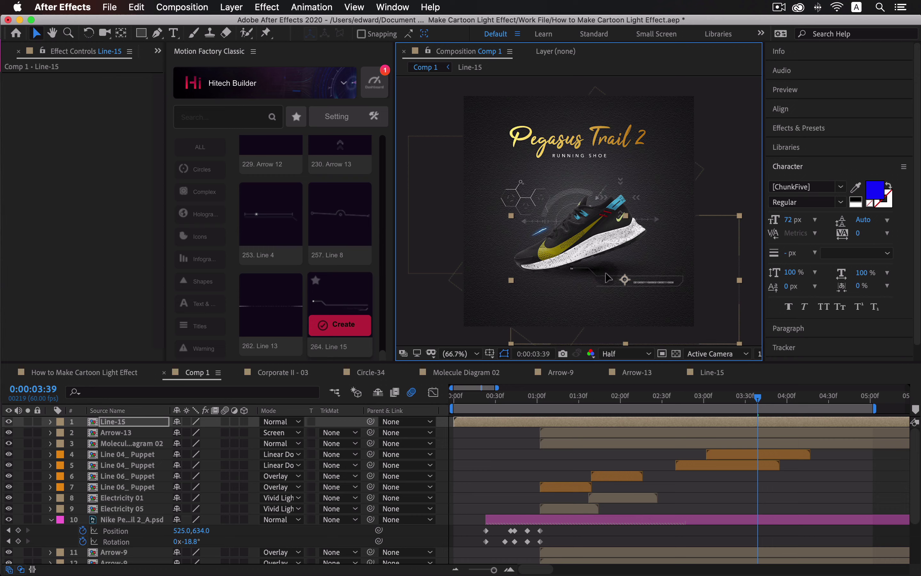
left_click_drag(606, 274, 603, 273)
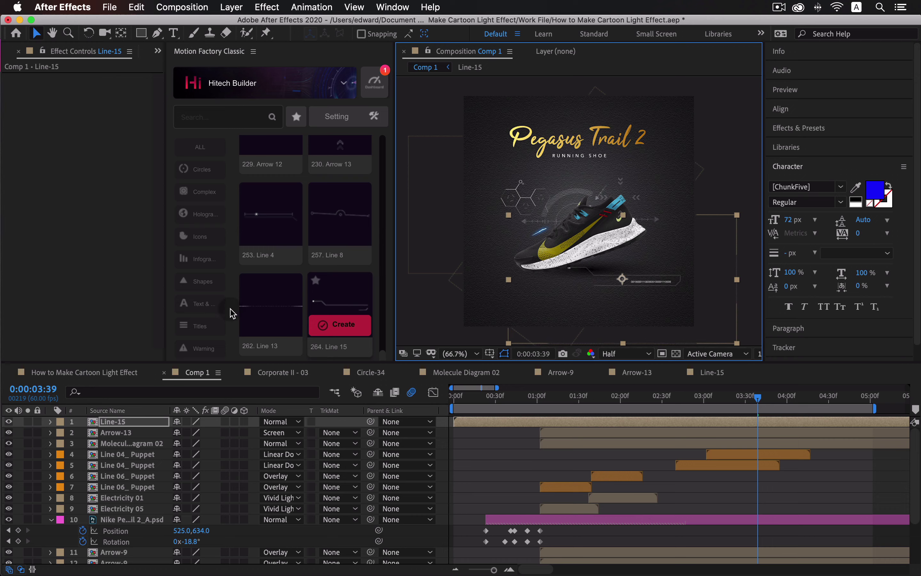
Create the Loading II element from Hitech Builder, move it to the lower edge of the artwork and scale it to nearly the artwork's width
scroll(333, 282, "down", 5)
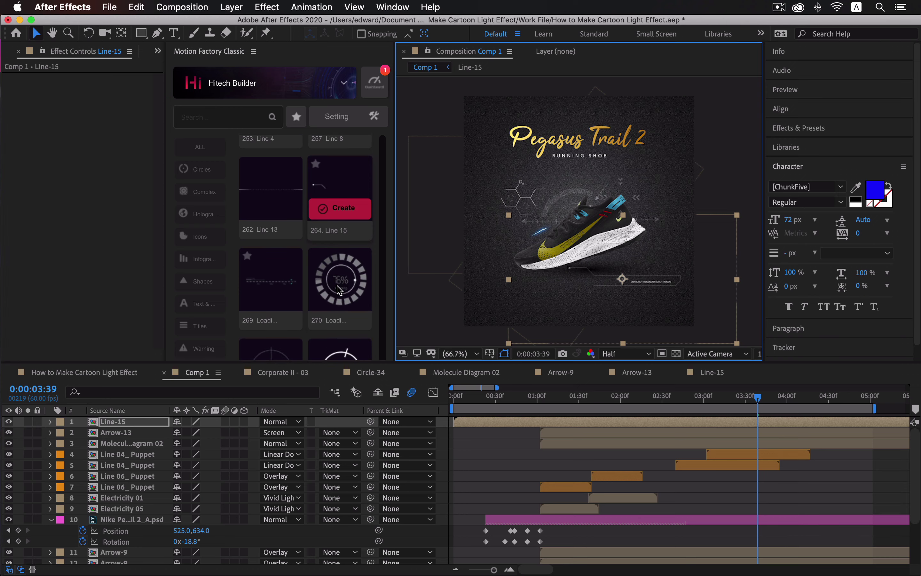
left_click(266, 302)
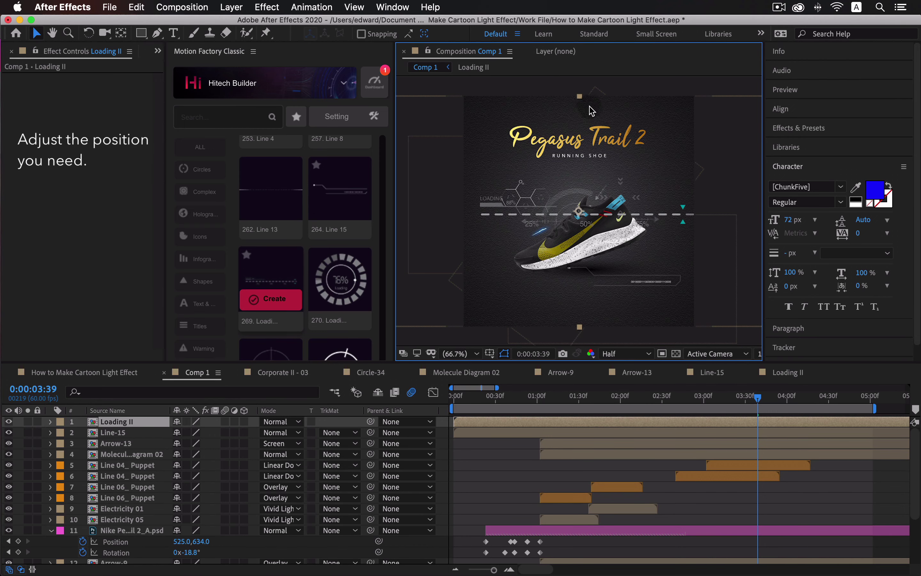
left_click_drag(579, 96, 589, 162)
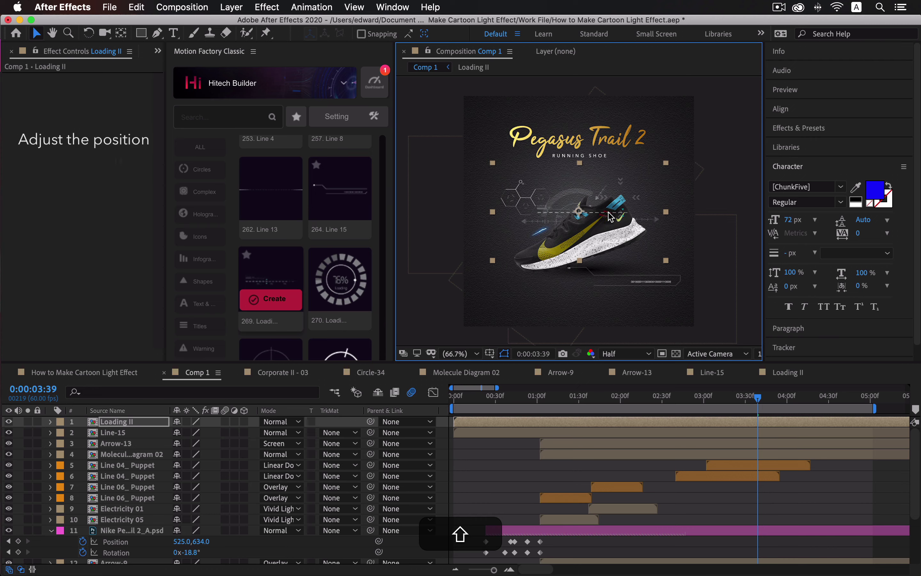
left_click_drag(609, 214, 609, 304)
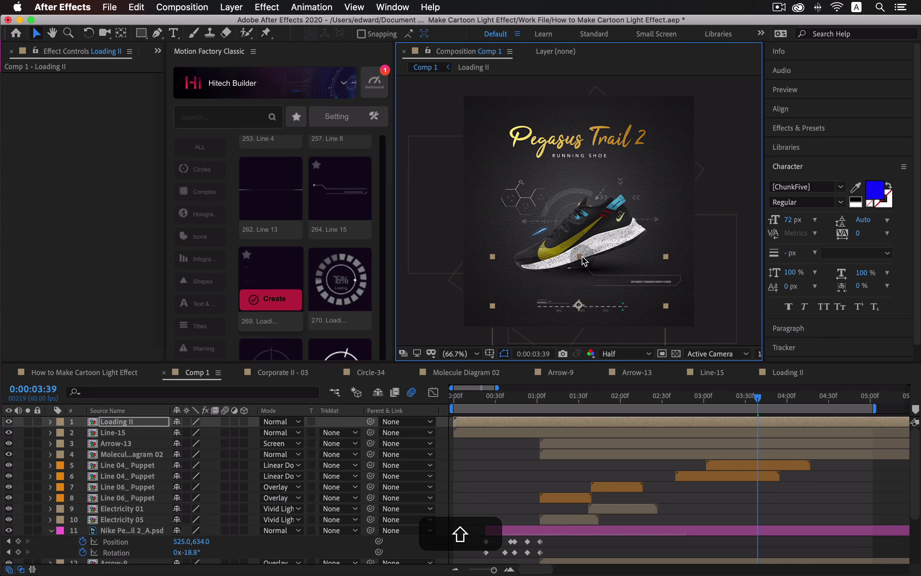
left_click_drag(581, 259, 594, 212)
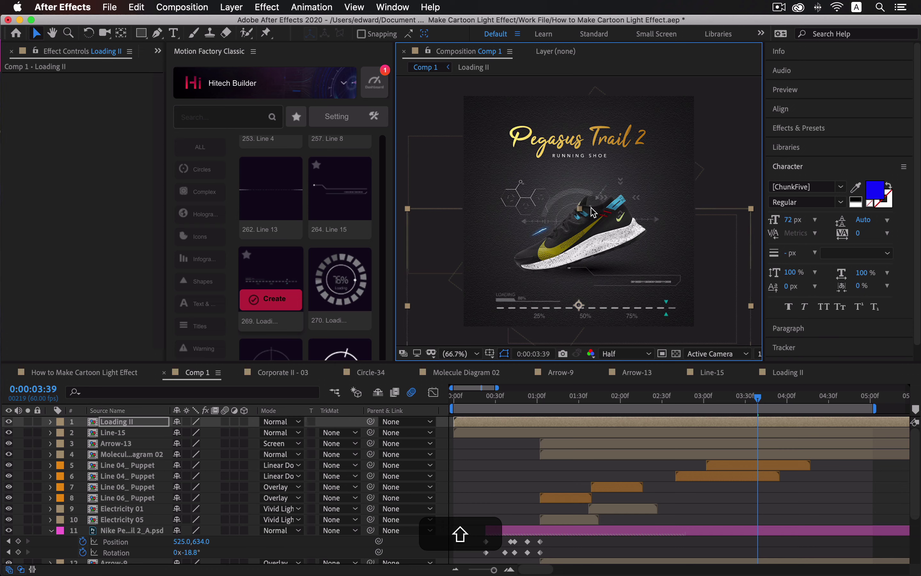
left_click_drag(624, 307, 619, 307)
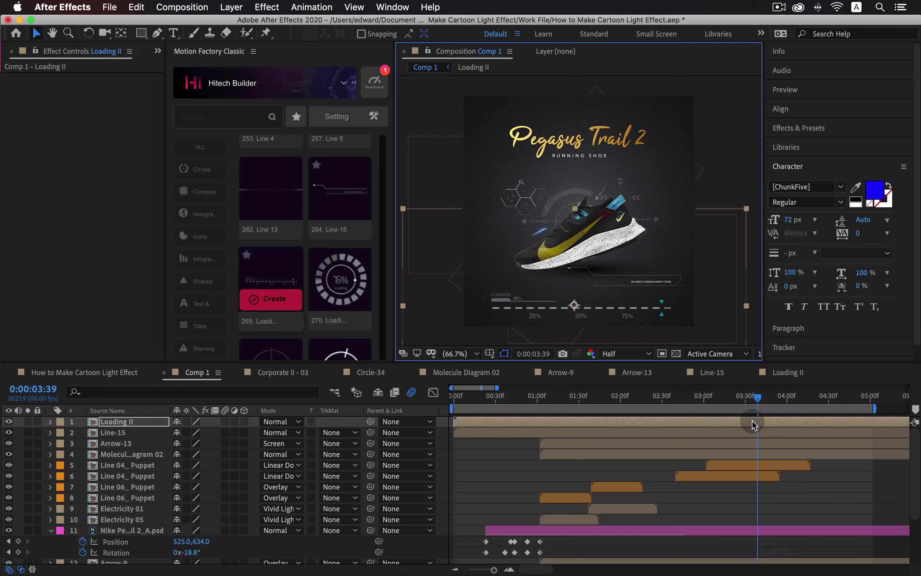
Nudge Line-15 slightly left and shift the Line-15 and Loading II layers to start together with Arrow-13
left_click(753, 432)
key("Left")
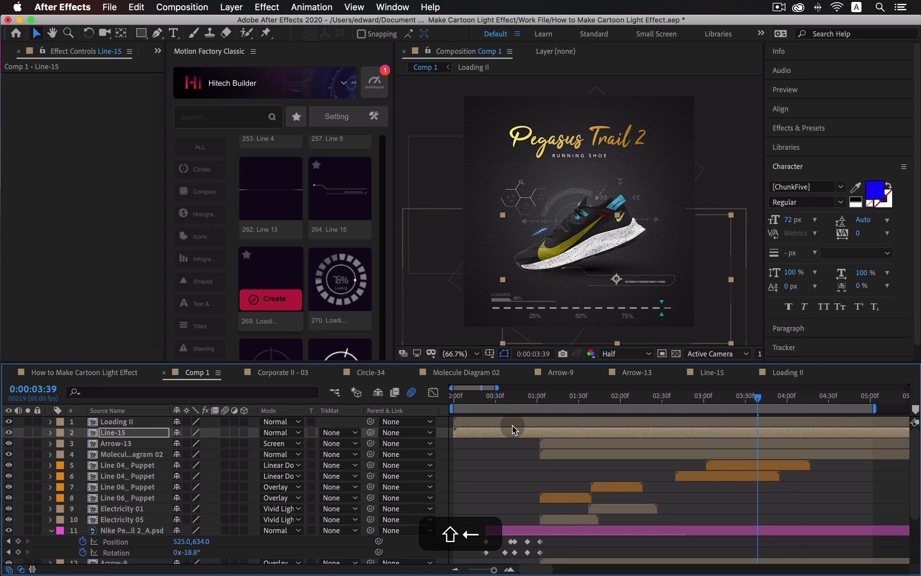
left_click(500, 423, "shift")
left_click_drag(514, 423, 581, 428)
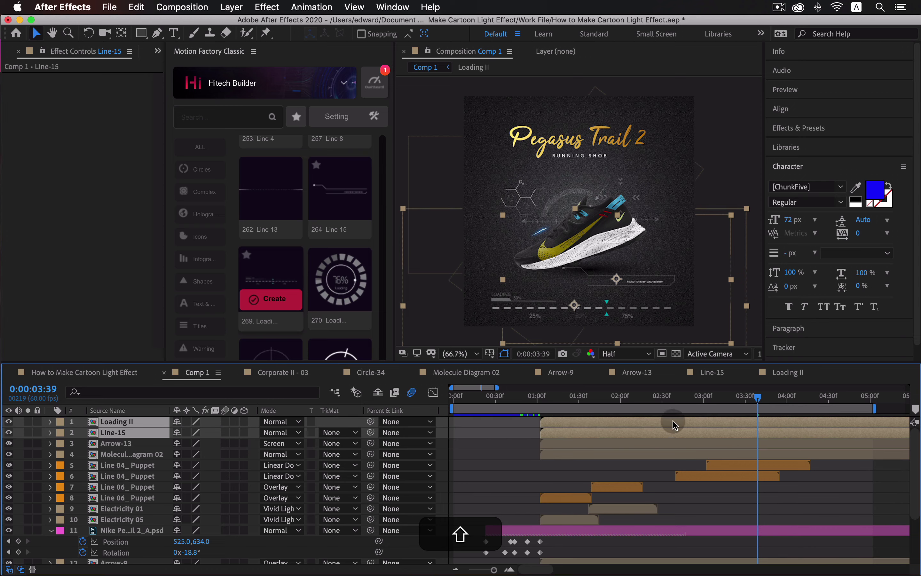
left_click(527, 451)
left_click_drag(666, 396, 761, 420)
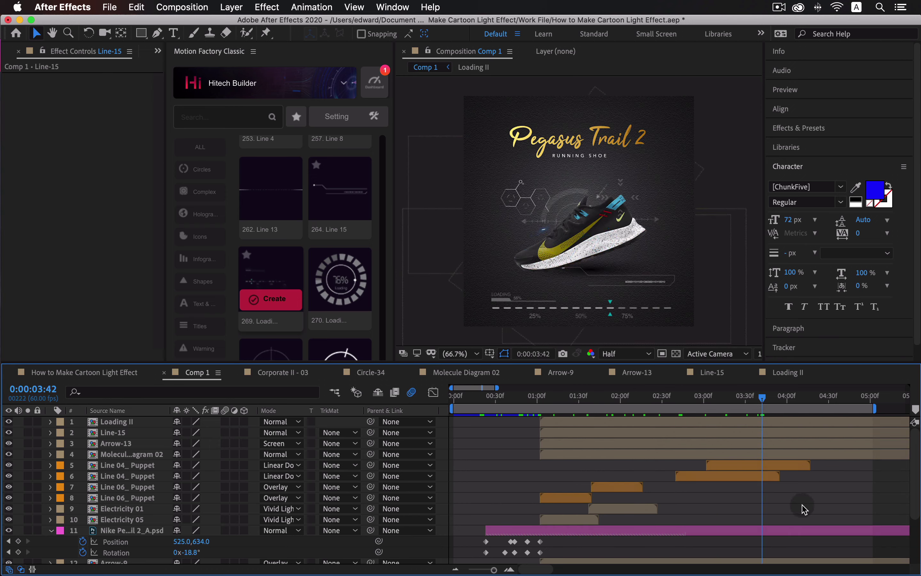
Switch Motion Factory to Actionfx Builder and create the Smoke 4 element from the Cartoon FX smoke category
left_click(280, 91)
left_click(316, 153)
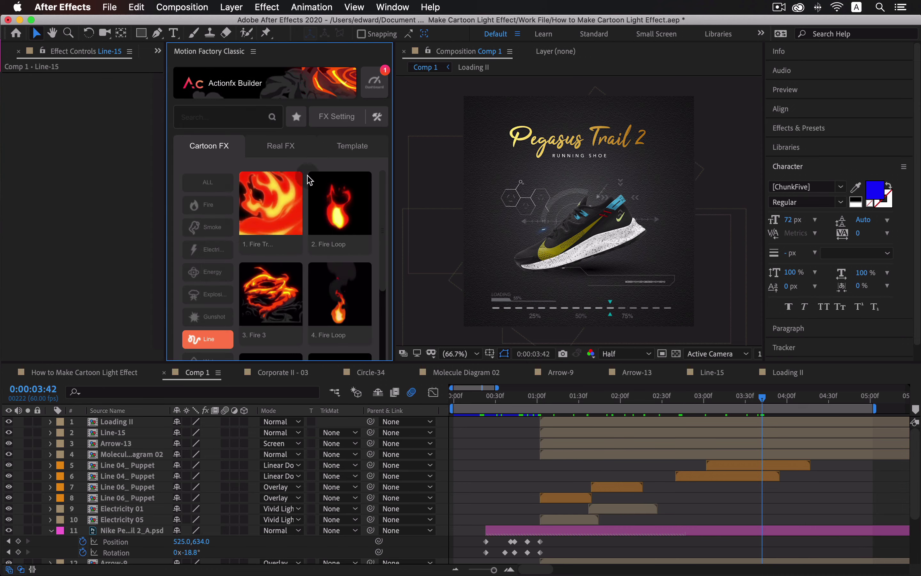
left_click(208, 227)
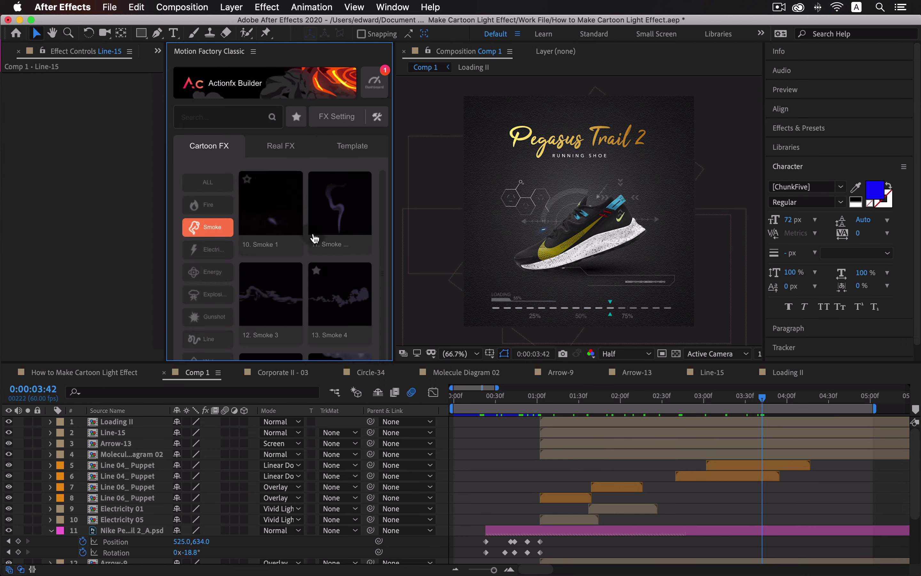
left_click(343, 323)
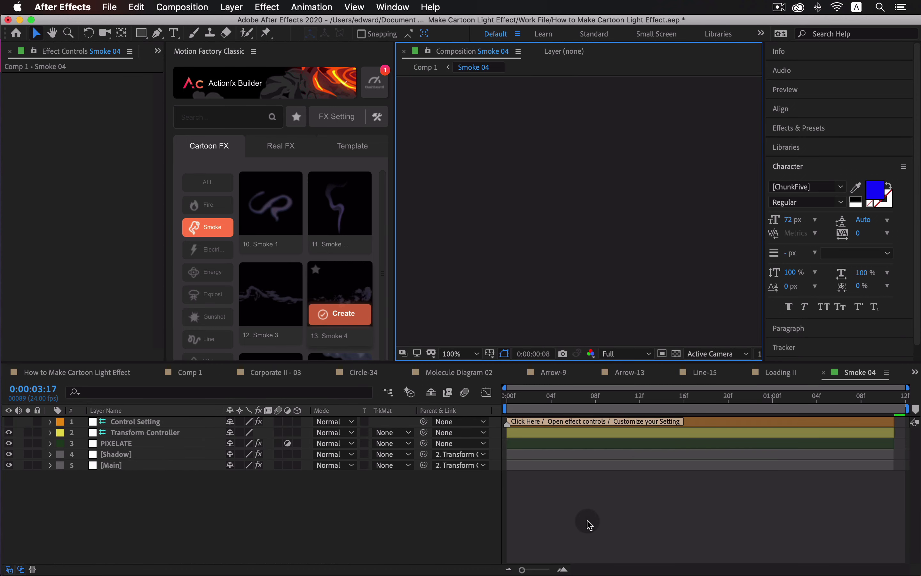
In Comp 1, shift the Smoke 04 layer to start at about 2:33 and set its blending mode to Screen
left_click(190, 372)
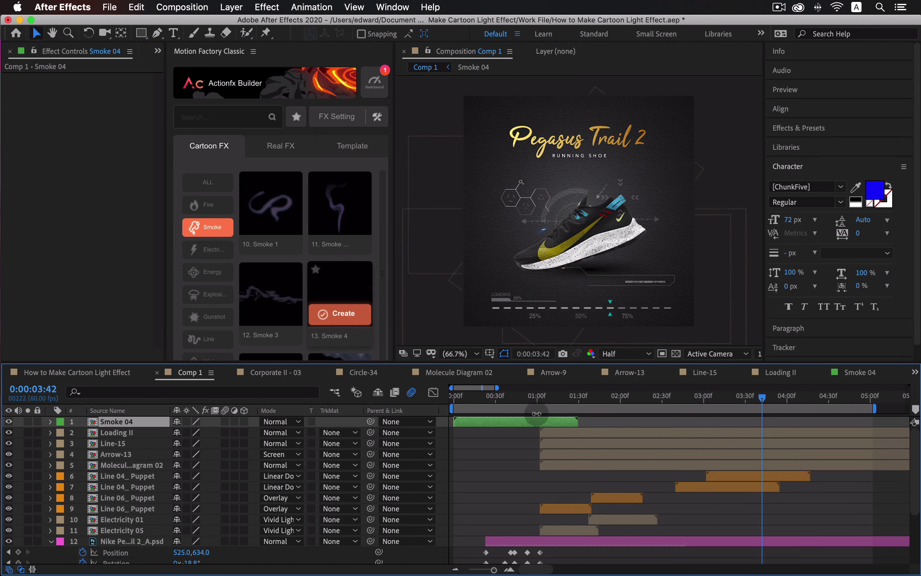
left_click_drag(536, 421, 729, 398)
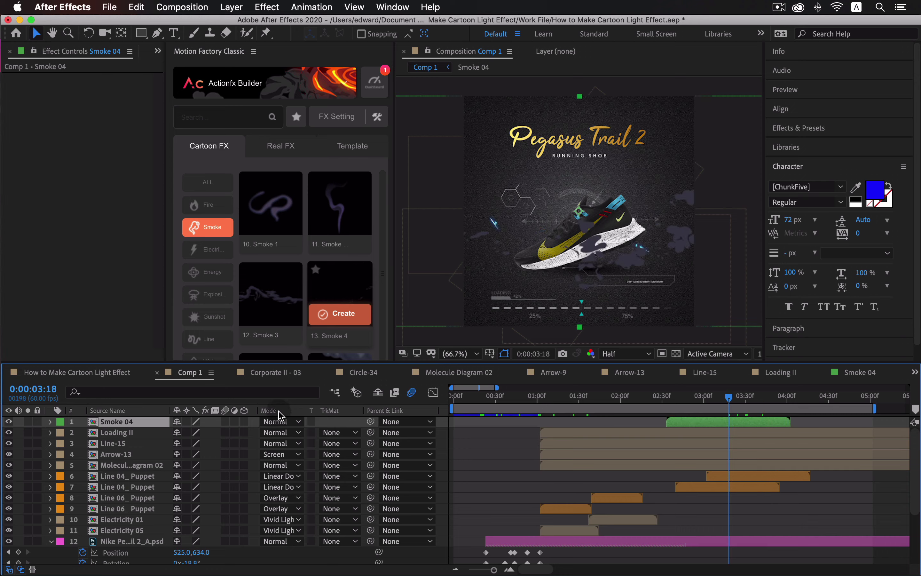
left_click(284, 421)
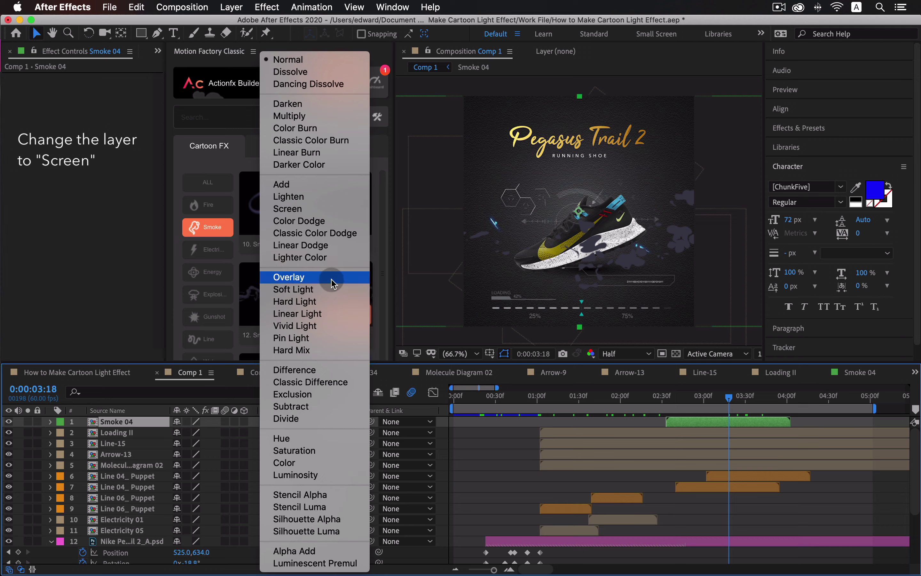
left_click(318, 210)
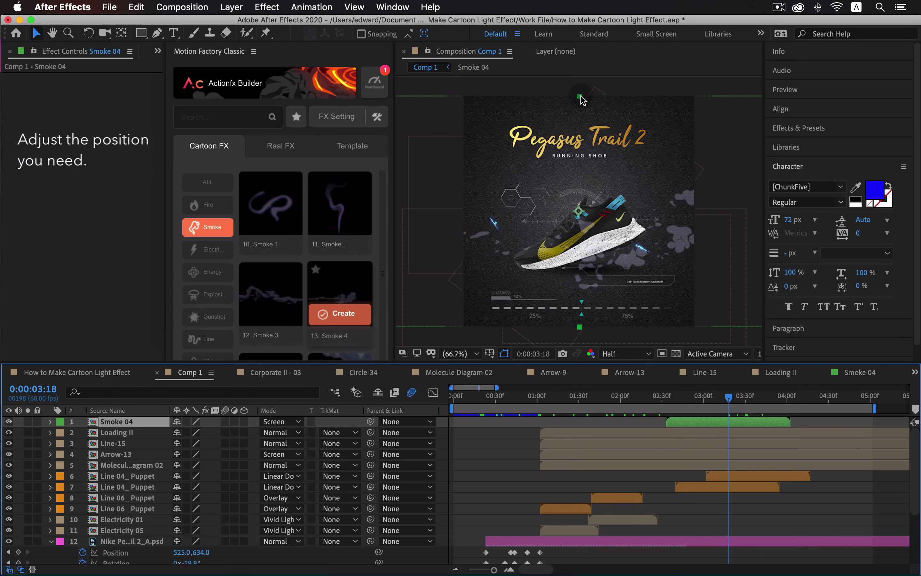
Shrink Smoke 04 to about a third of the artwork's width, place it beneath the shoe's heel and start its layer at about 1:56
left_click_drag(579, 96, 622, 258)
left_click_drag(738, 412, 622, 413)
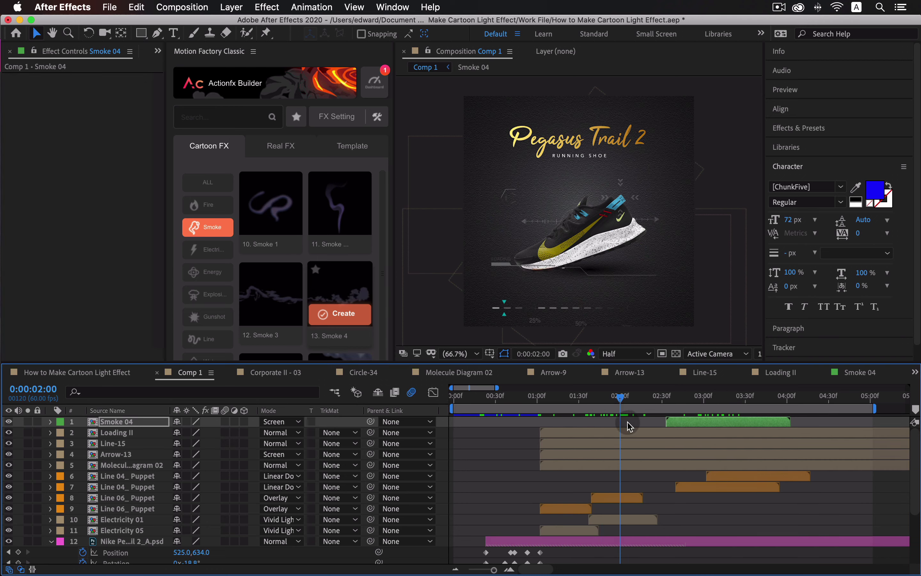
left_click_drag(693, 421, 642, 431)
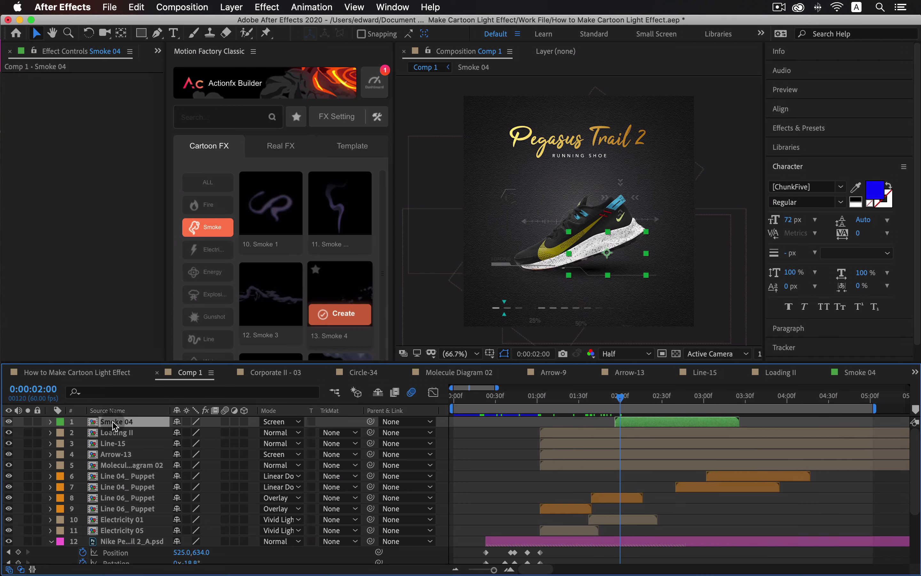
Move the Smoke 04 layer directly below the Nike shoe layer and shift it to start at about 1:58
scroll(143, 564, "down", 4)
left_click_drag(143, 570, 149, 521)
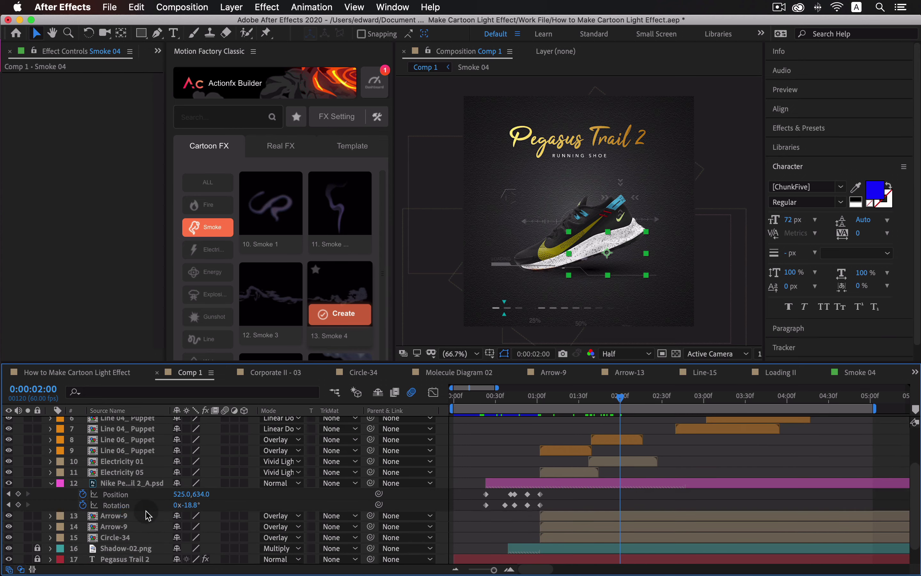
left_click(619, 398)
left_click_drag(635, 506, 644, 506)
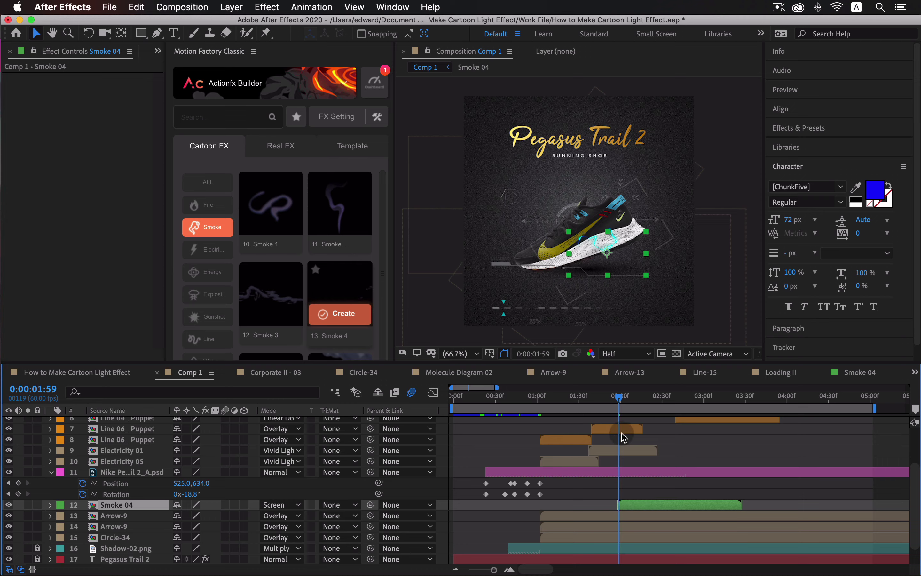
key("space")
key("space")
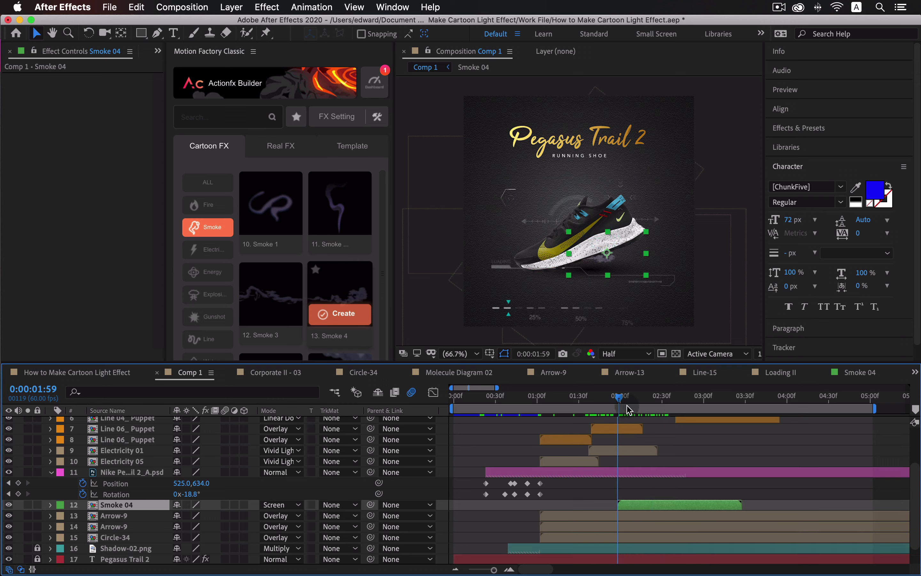
Enlarge Smoke 04 slightly, rotate it a little counterclockwise beneath the heel and preview the smoke animation
left_click(637, 398)
left_click_drag(646, 231, 655, 230)
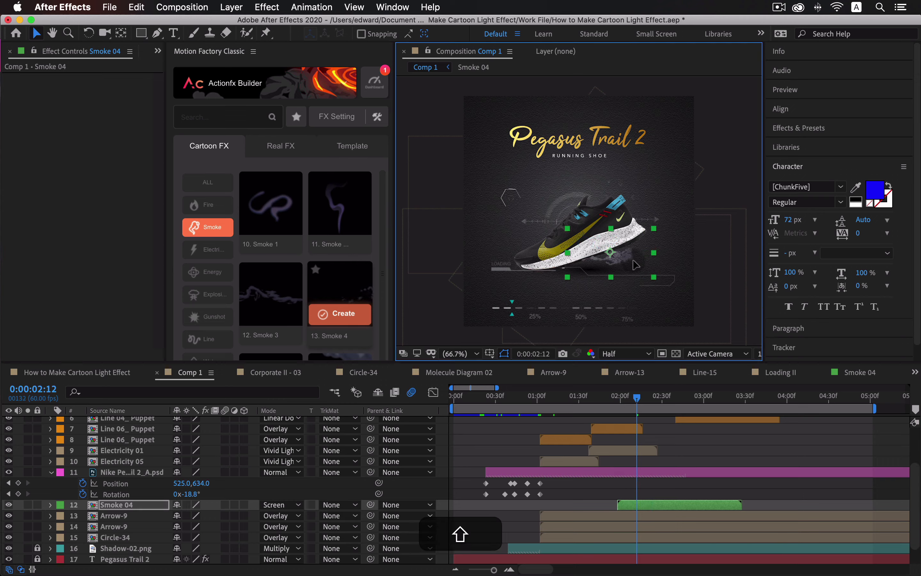
key("w")
left_click_drag(642, 263, 641, 252)
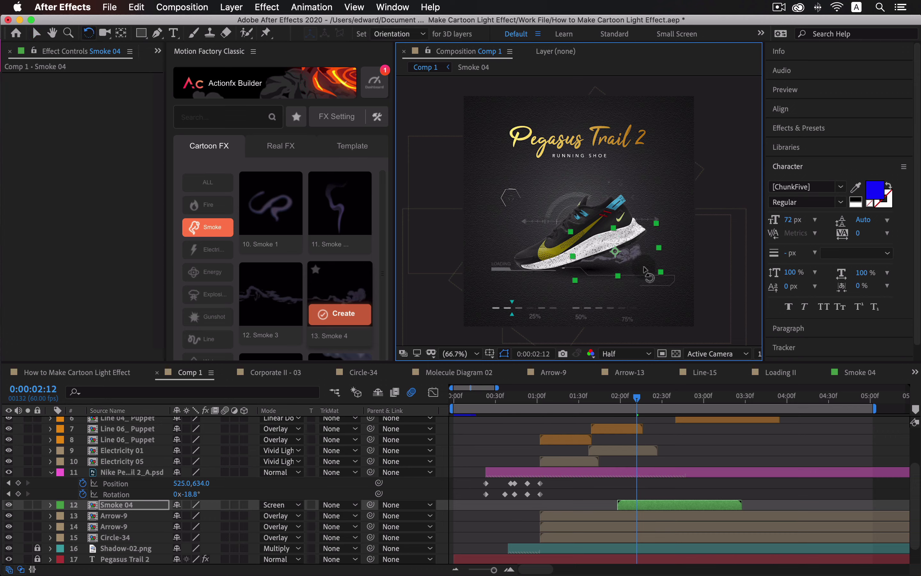
key("v")
left_click_drag(637, 398, 616, 430)
left_click(715, 493)
key("space")
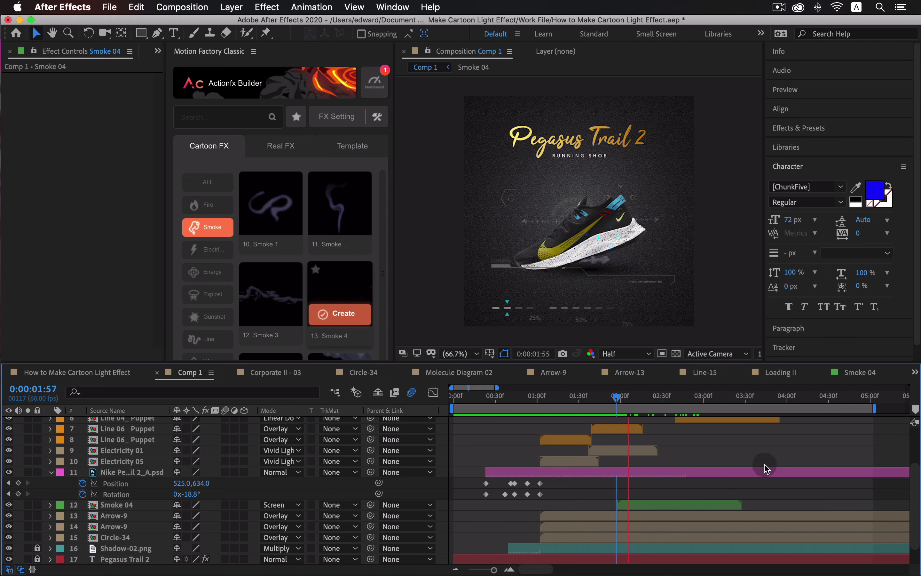
key("space")
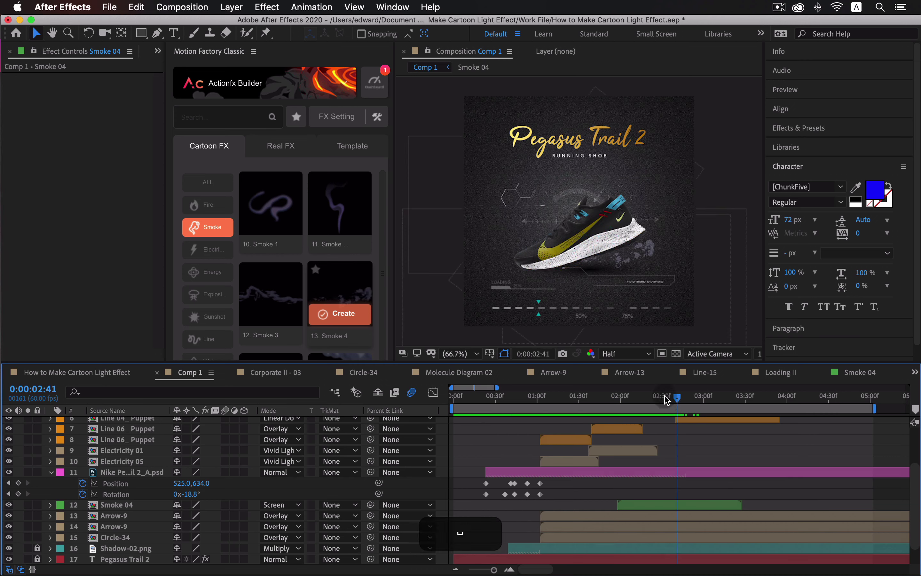
Duplicate the Electricity 01 layer and shift the copy to start at about 3:05
left_click(664, 396)
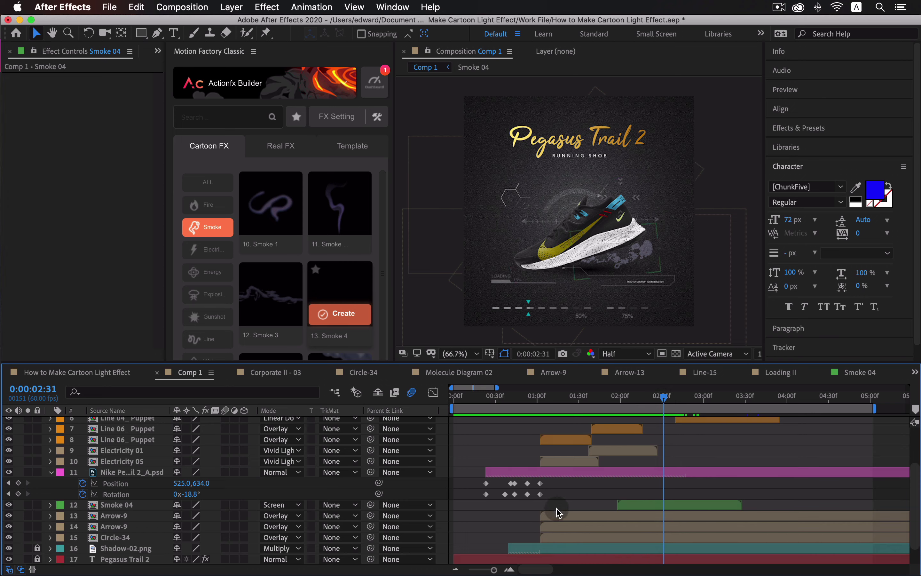
left_click(620, 451)
key("super+c")
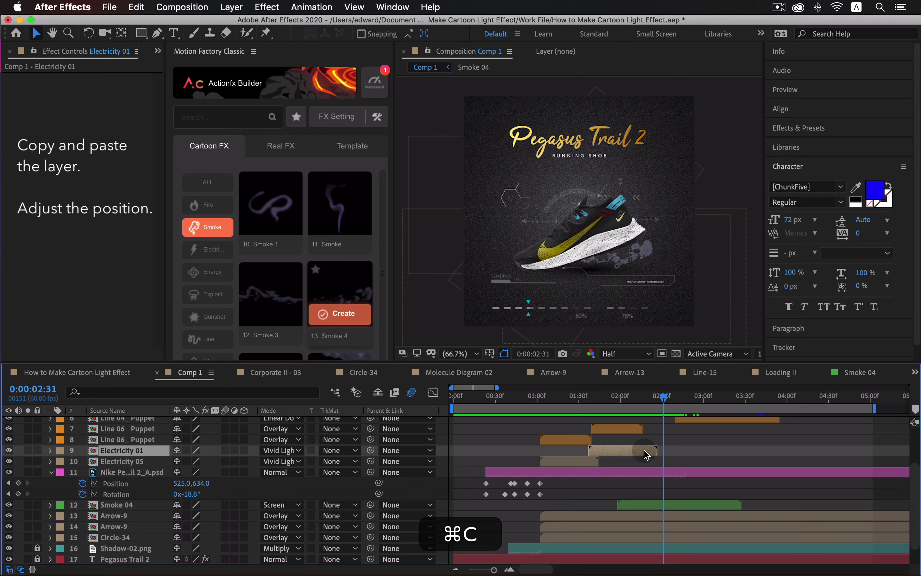
key("super+v")
left_click_drag(622, 450, 729, 450)
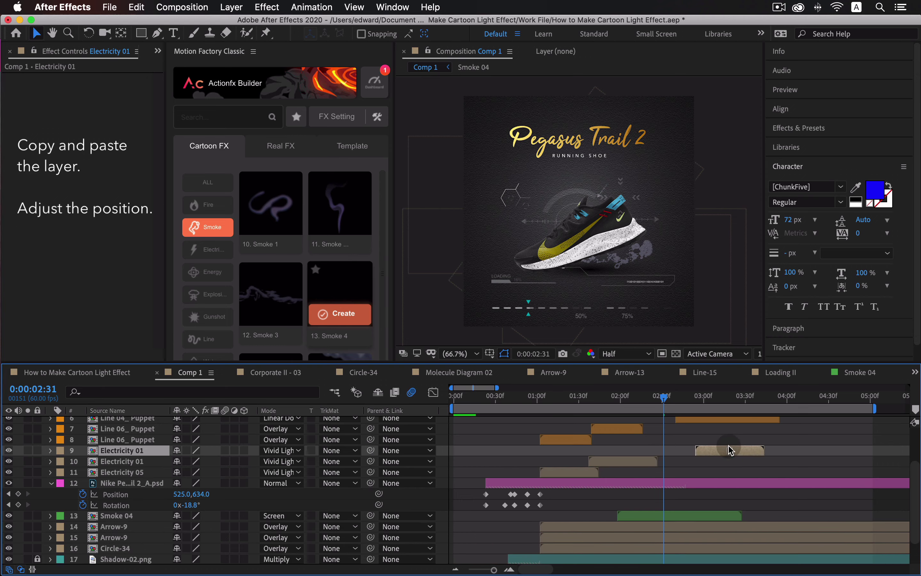
left_click_drag(698, 397, 752, 398)
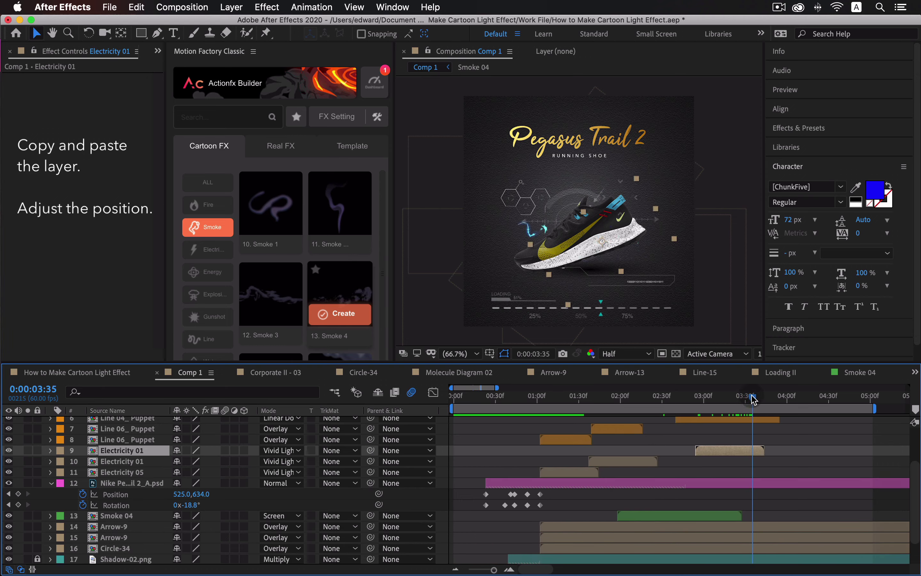
left_click_drag(735, 451, 751, 451)
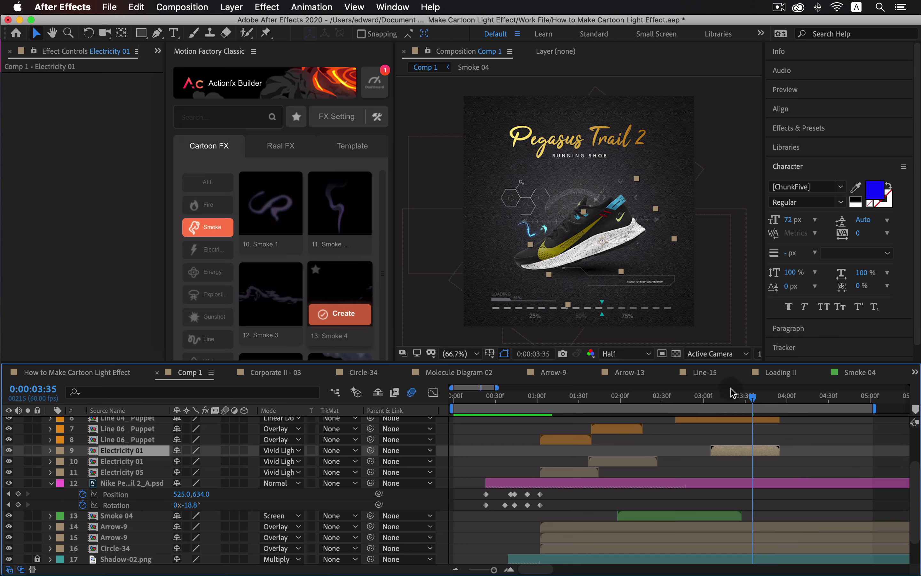
Move the Electricity 01 copy up to the shoe's opening and scale it down to roughly two thirds
left_click(607, 269)
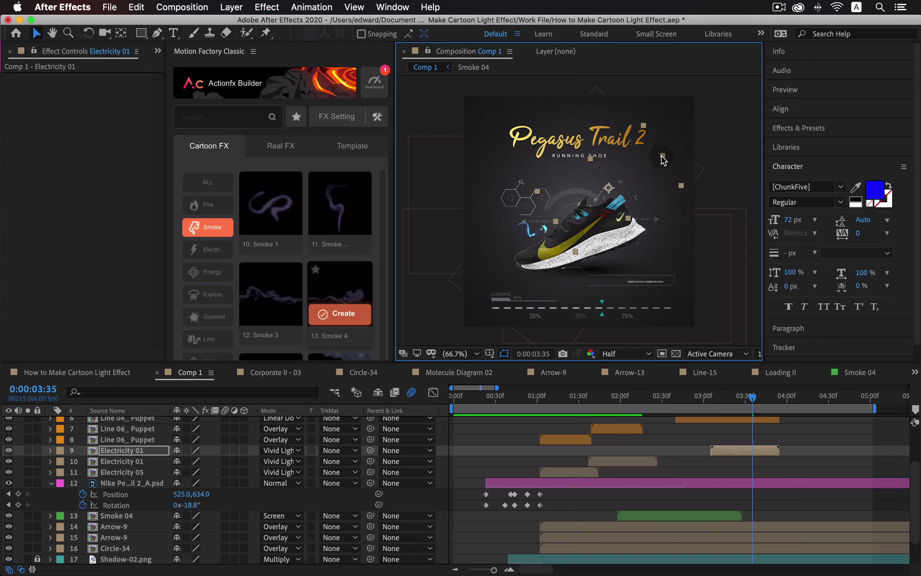
key("shift")
left_click_drag(606, 186, 601, 196)
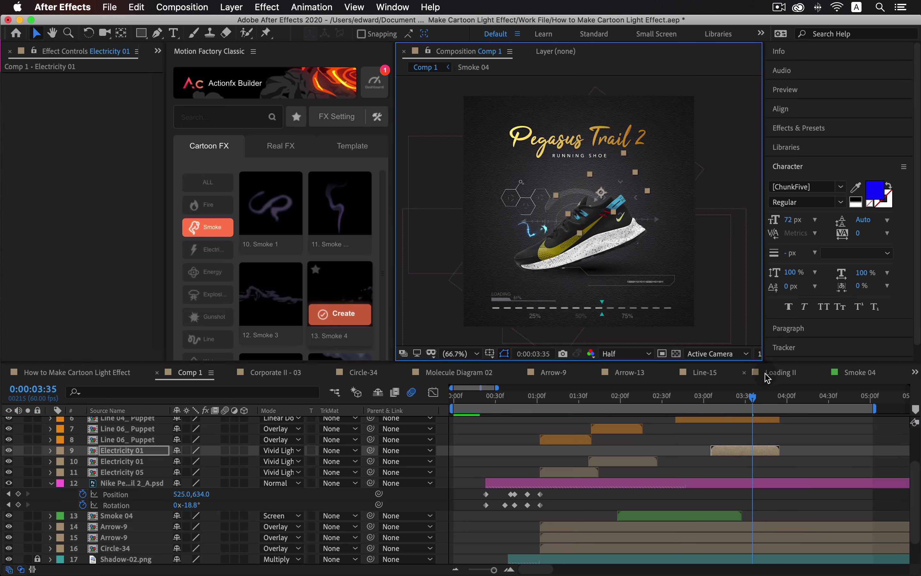
left_click_drag(749, 400, 747, 401)
left_click_drag(616, 189, 614, 188)
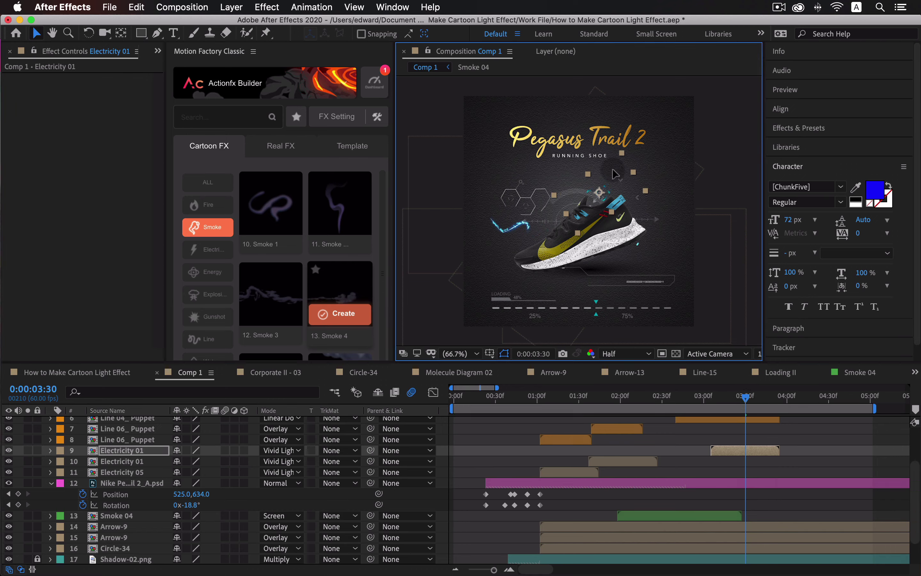
left_click(748, 400)
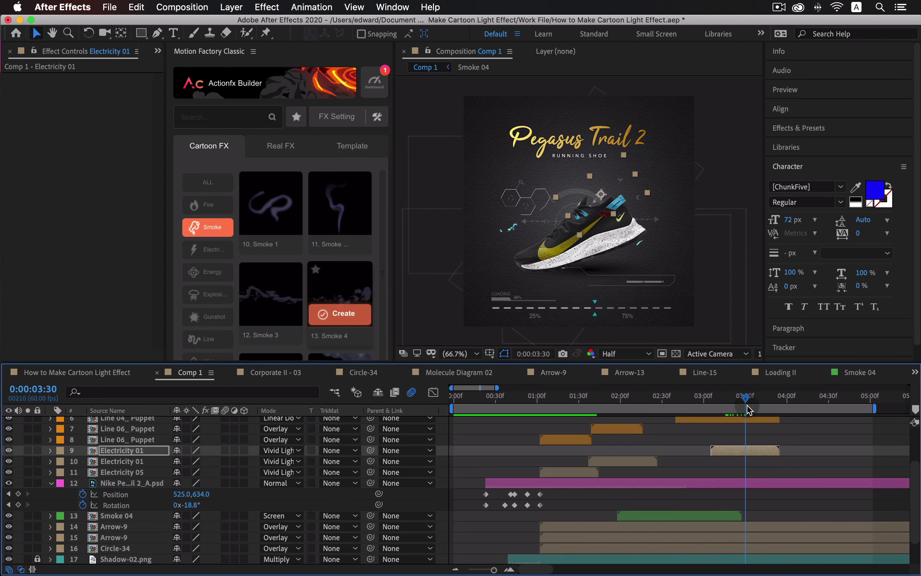
Rotate the Electricity 01 copy slightly counterclockwise, shift it a little toward the heel tab and preview it
left_click_drag(608, 200, 626, 196)
key("w")
key("v")
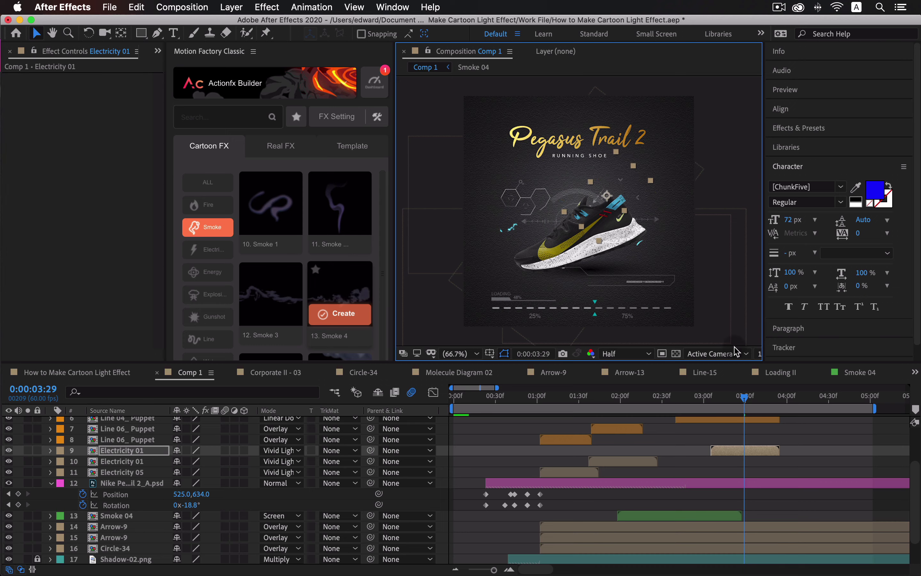
left_click_drag(745, 400, 754, 401)
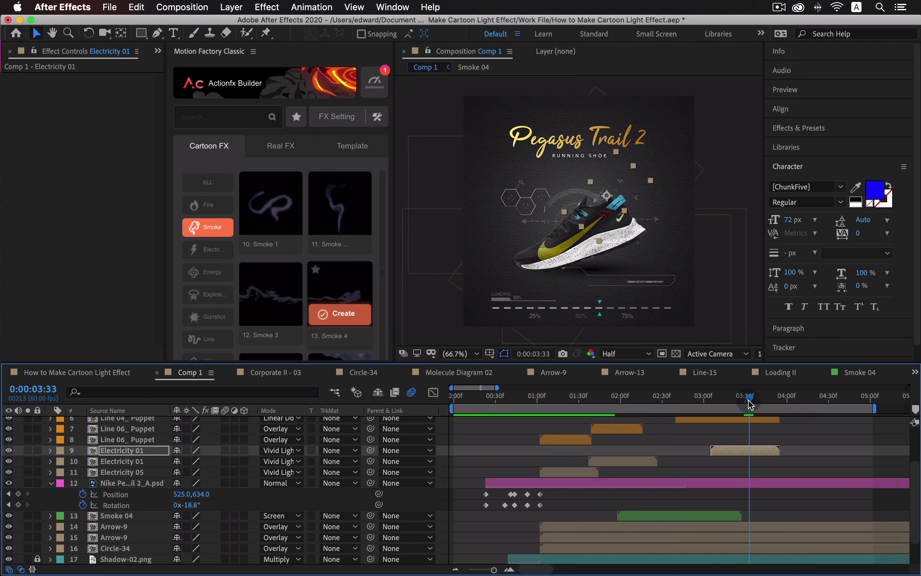
left_click_drag(747, 405, 725, 406)
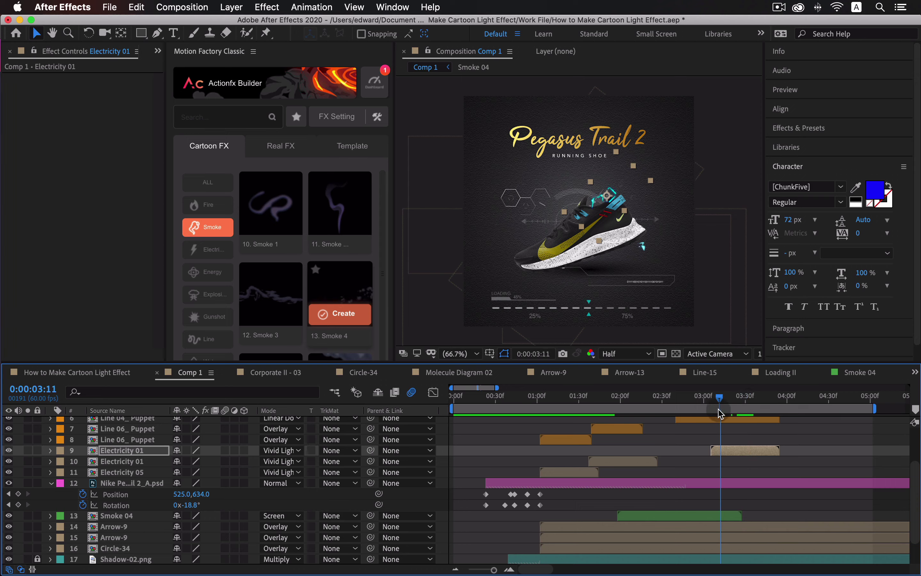
key("space")
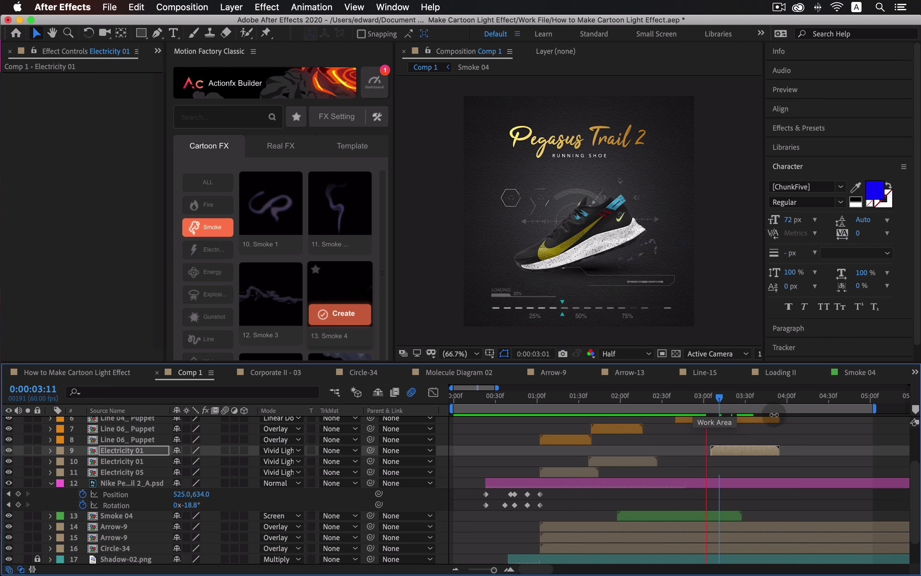
key("space")
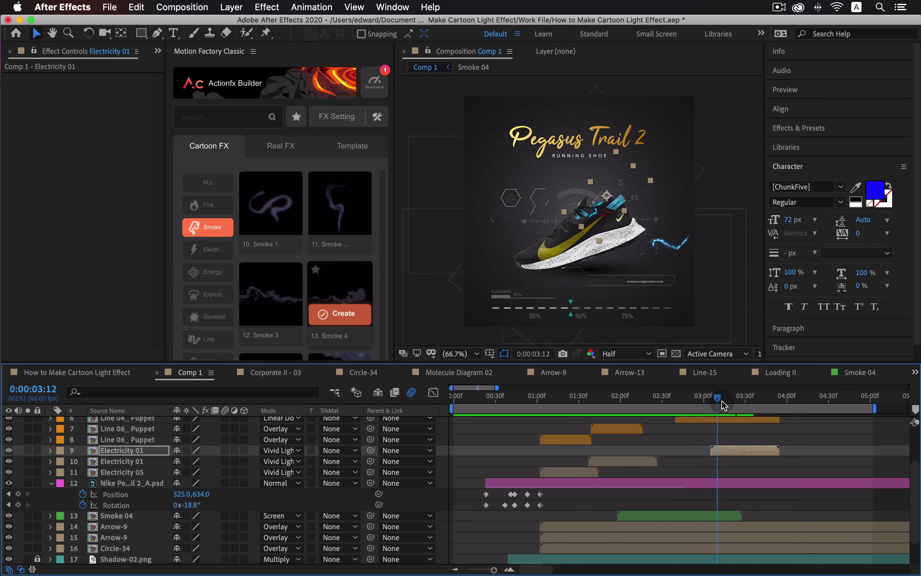
Raise the Electricity 01 copy above the shoe's heel tab and shrink it further
left_click(599, 206)
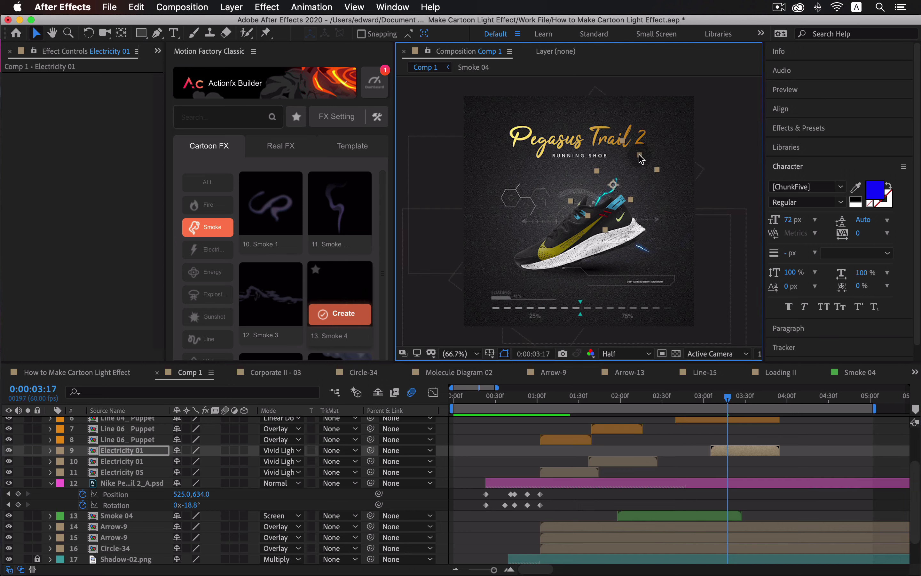
left_click_drag(641, 159, 625, 182)
mouse_move(739, 398)
left_mouse_down()
mouse_move(710, 411)
mouse_move(737, 411)
left_mouse_up()
Set the Electricity 01 copy's blending mode to Linear Dodge and preview Comp 1 from the start
left_click(299, 452)
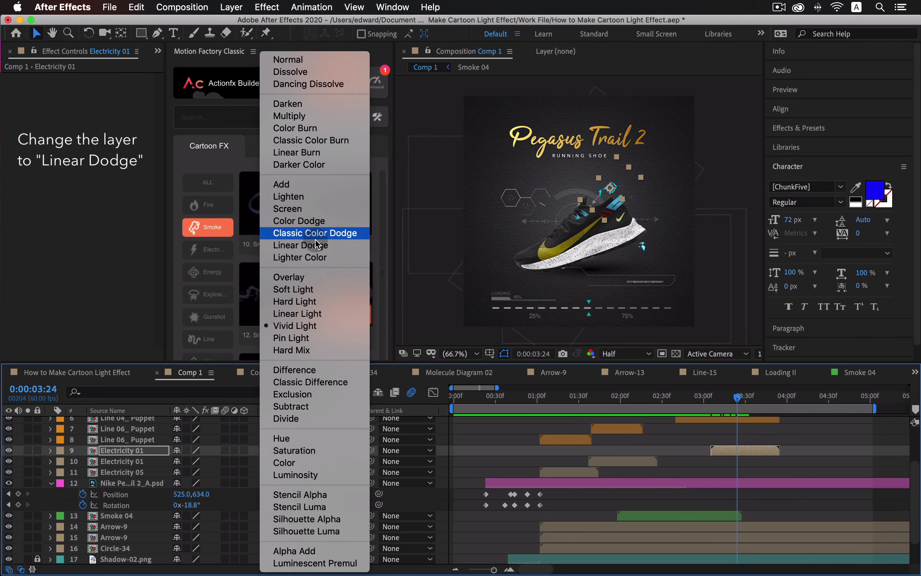
left_click(300, 244)
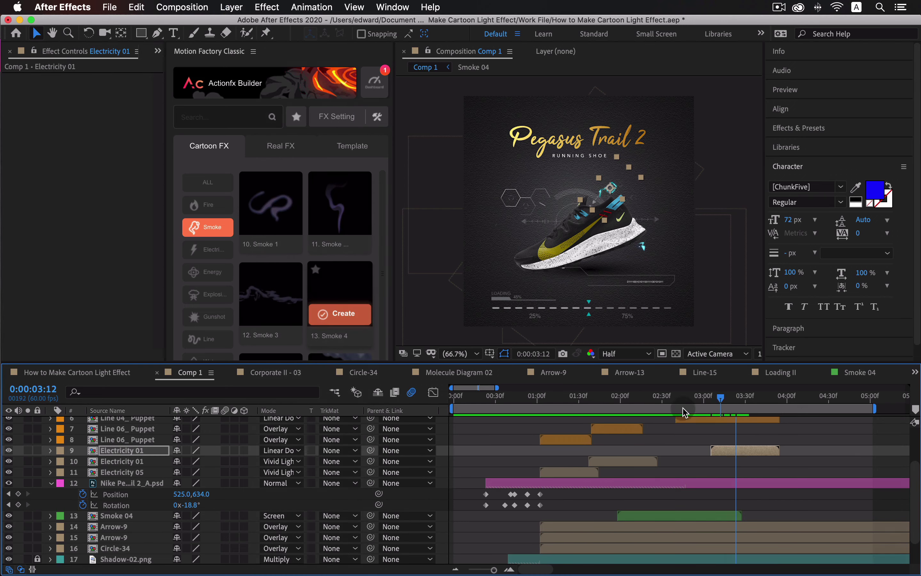
left_click_drag(683, 408, 442, 413)
key("space")
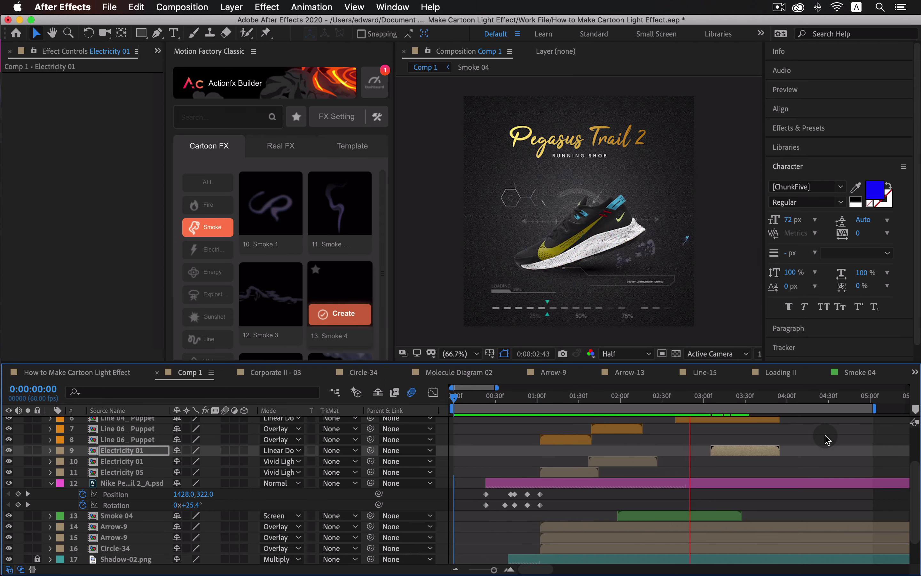
left_click(825, 439)
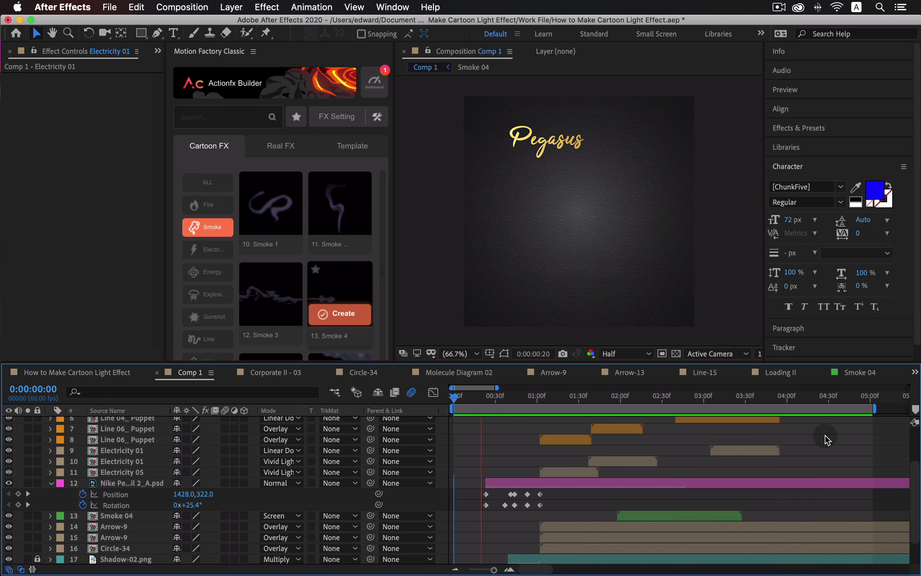
key("space")
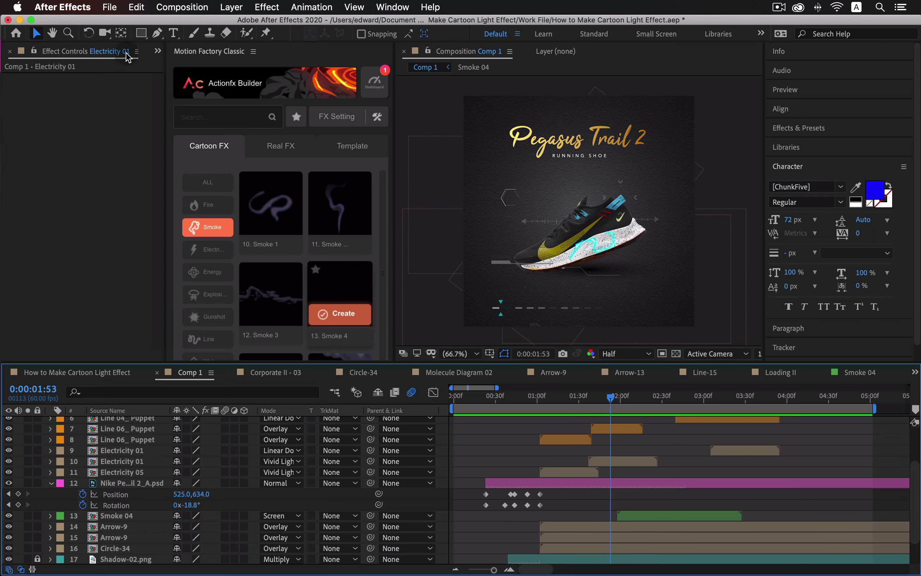
Add Feather 3-02.png and Feather 1-01.png from the project to the Comp 1 timeline, starting at about 0:47
left_click(158, 53)
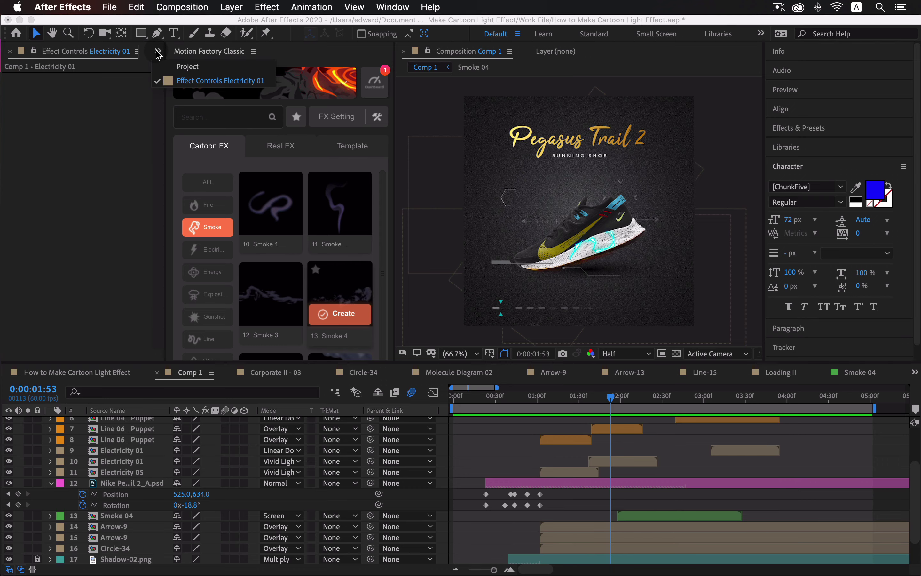
left_click(188, 66)
left_click(52, 255)
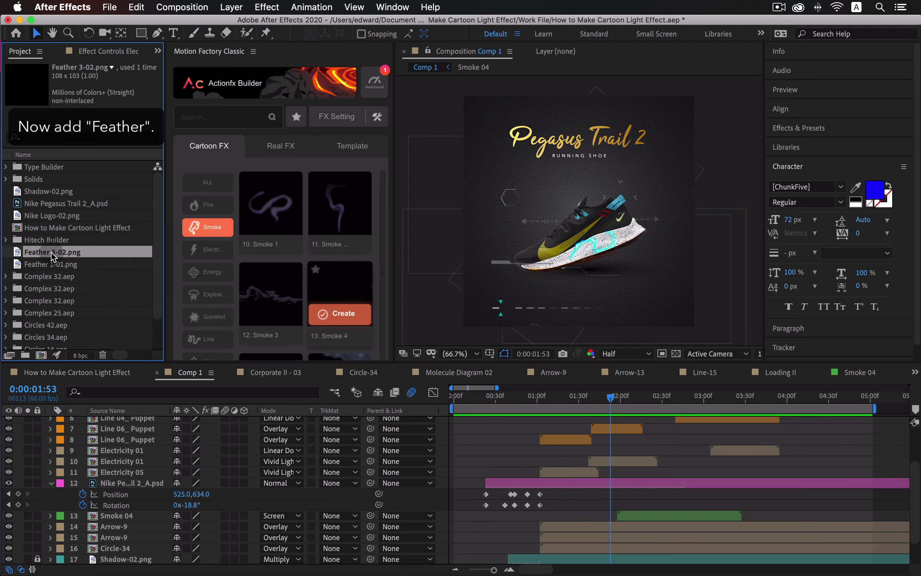
left_click(52, 264, "super")
left_click_drag(52, 265, 519, 419)
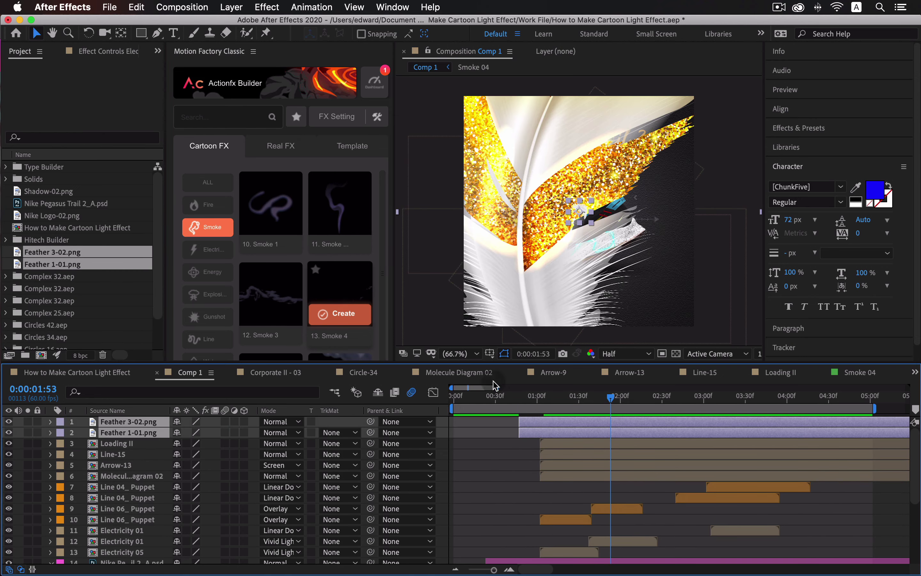
Move both feather layers directly below the Nike shoe layer and select only Feather 1-01.png
left_click(111, 51)
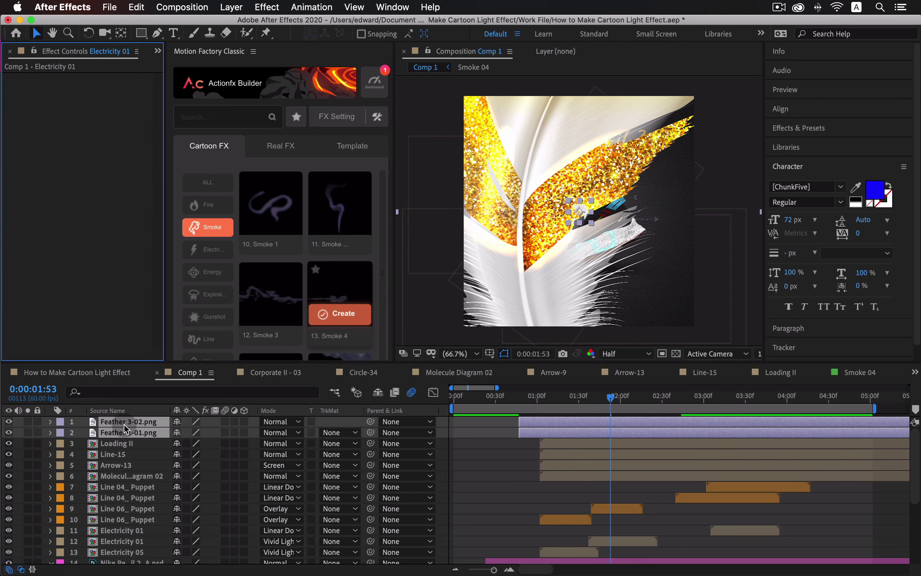
left_click_drag(126, 429, 134, 470)
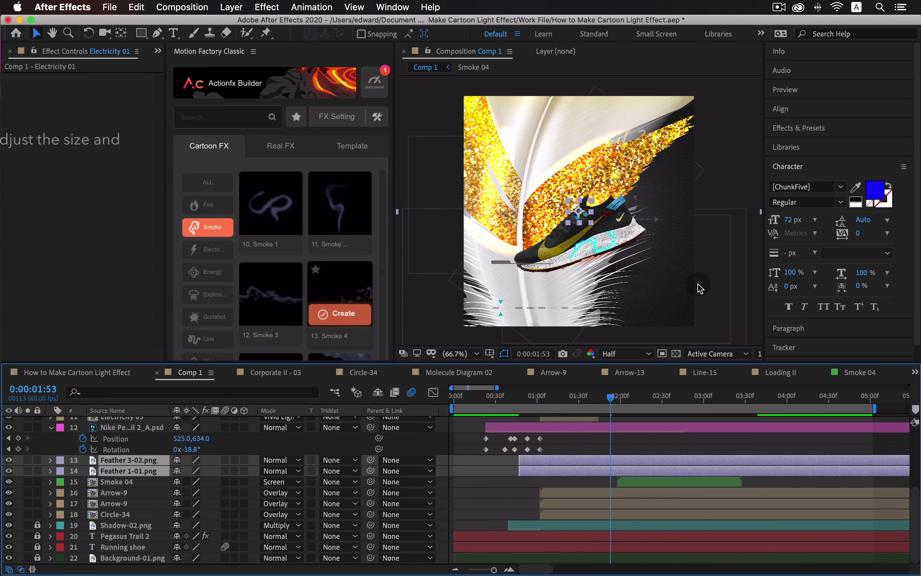
left_click(695, 460)
left_click(697, 471)
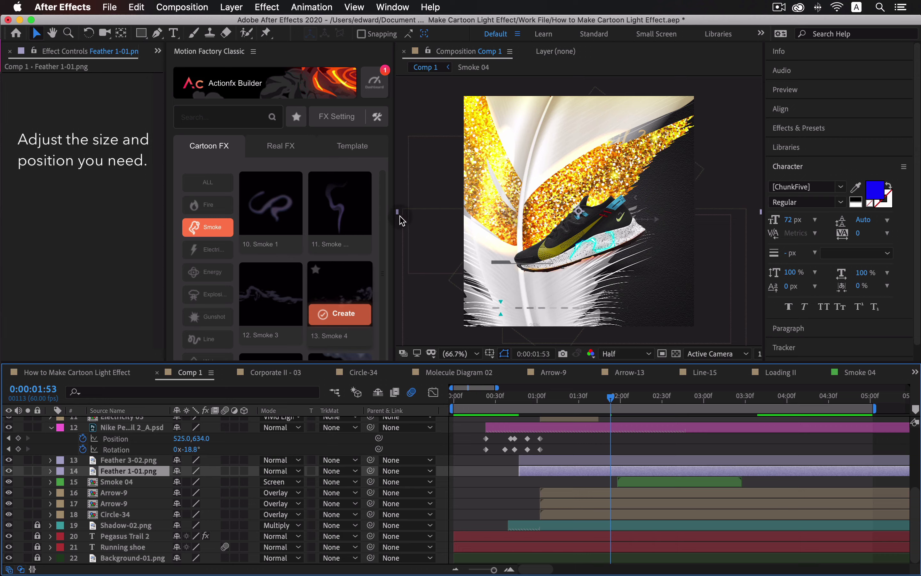
Shrink and rotate Feather 1-01.png so it sits as a small feather beside the rear of the shoe's sole
left_click_drag(398, 212, 615, 266)
key("w")
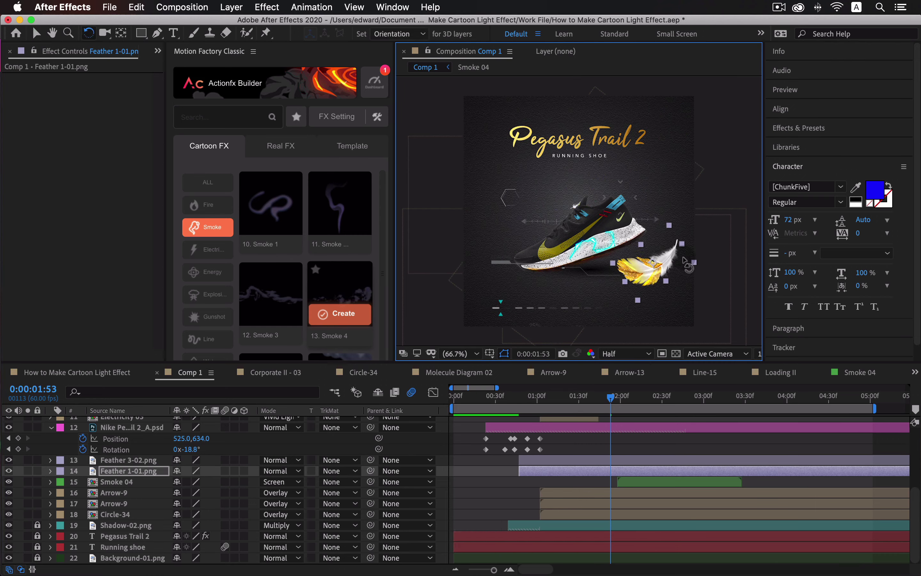
key("v")
left_click_drag(694, 262, 677, 265)
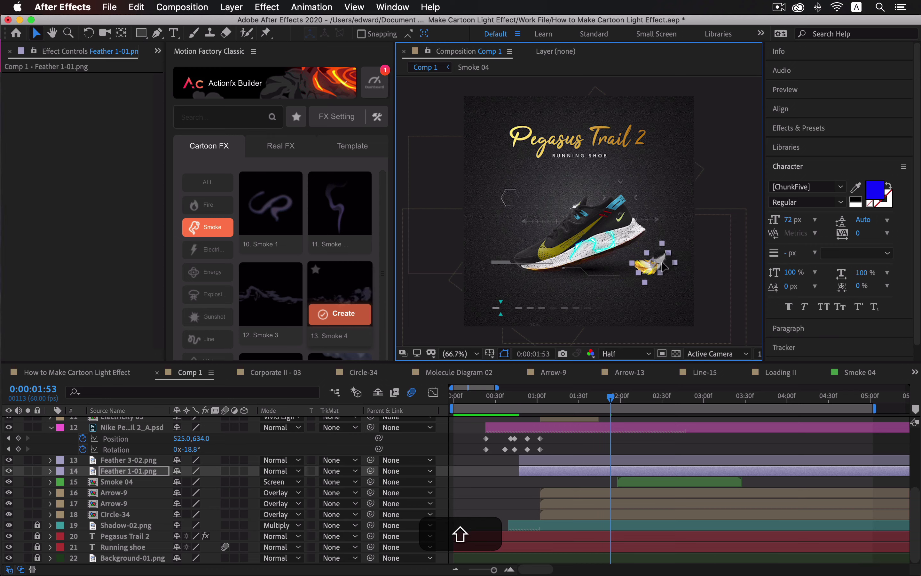
Place Feather 3-02.png above the shoe's heel at about 819, 429 and shift Feather 1-01.png to about 912, 729
left_click(679, 460)
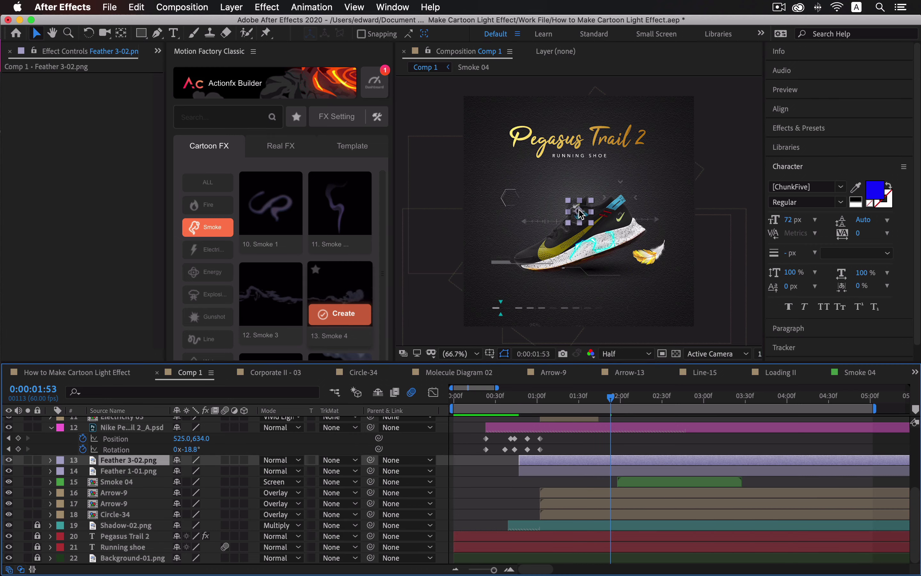
left_click_drag(581, 214, 620, 188)
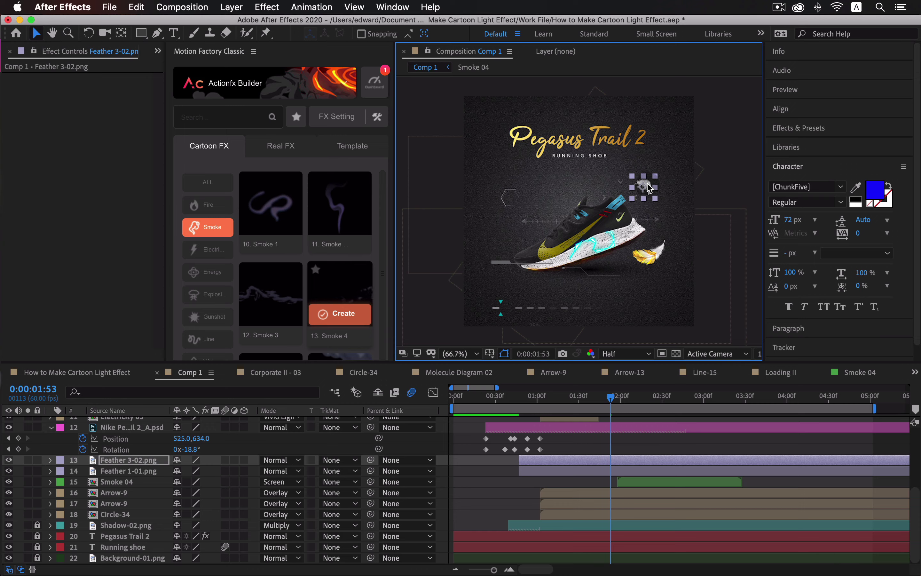
left_click(717, 471)
left_click_drag(657, 250, 669, 256)
Trim the start of both feather layers to 0:00:02:28
left_click_drag(688, 400, 658, 414)
left_click(665, 460, "shift")
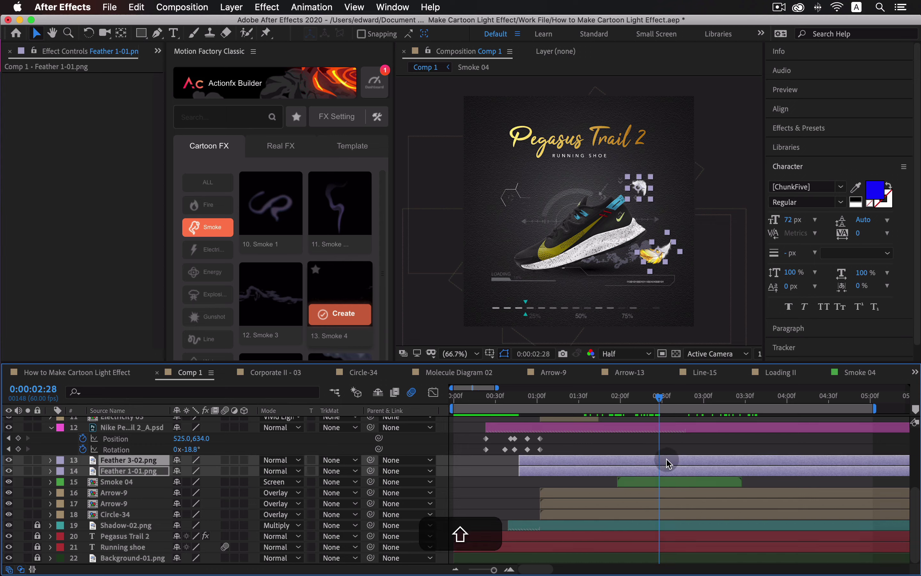
key("alt+bracketleft")
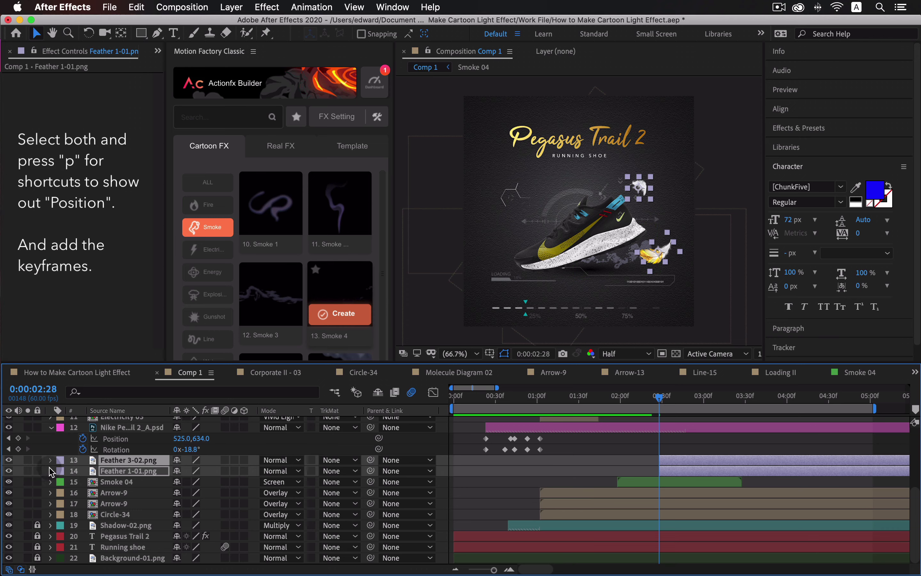
Add Position keyframes to both feather layers at 0:00:02:28 and 0:00:02:50
key("p")
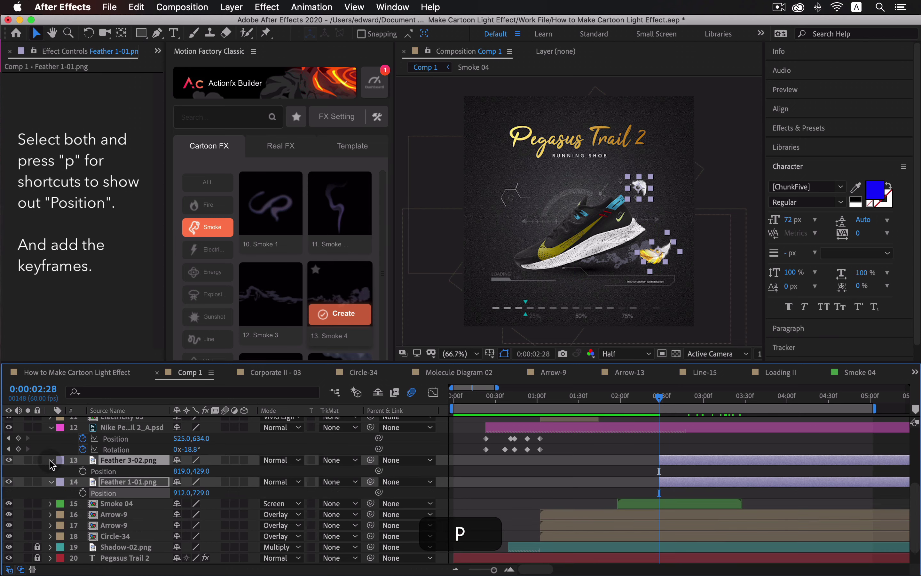
left_click(82, 471)
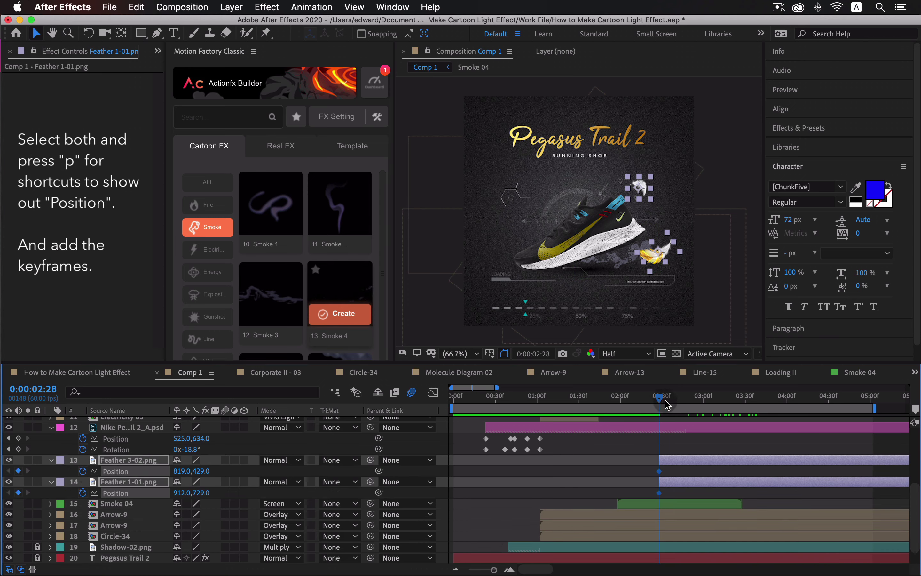
left_click_drag(665, 404, 693, 406)
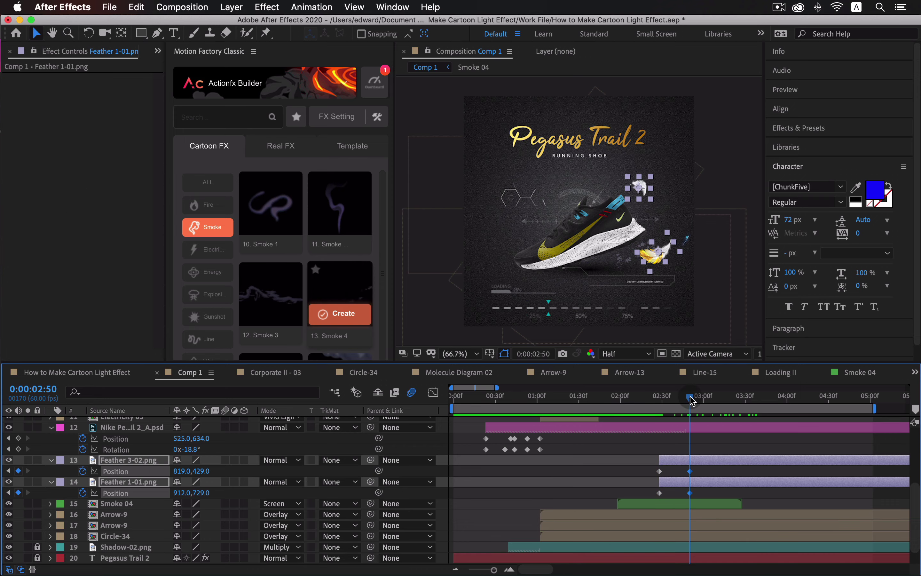
At 0:00:02:28, move both feathers behind the shoe, with Feather 3-02.png at about 714, 549 and Feather 1-01.png at about 684, 612
left_click_drag(691, 401, 665, 404)
left_click(690, 459)
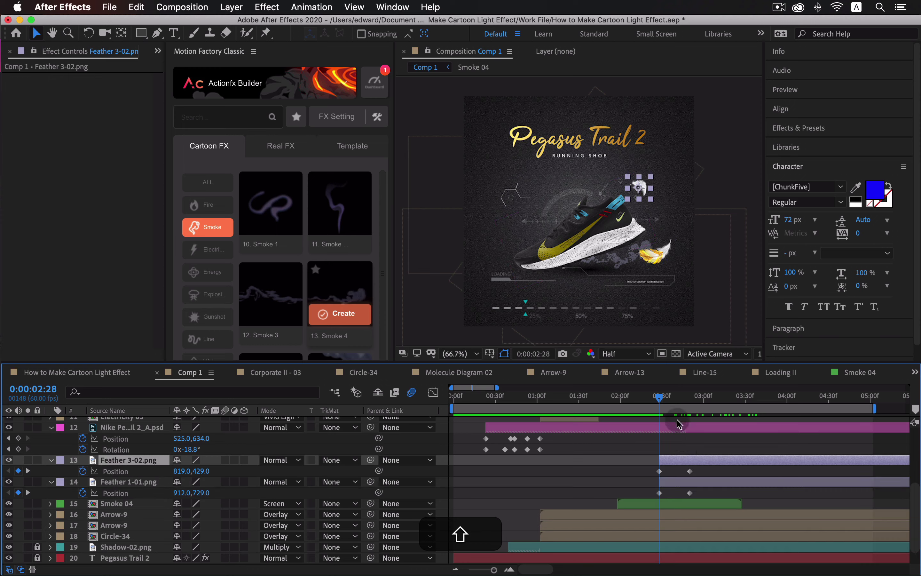
left_click_drag(641, 188, 624, 209)
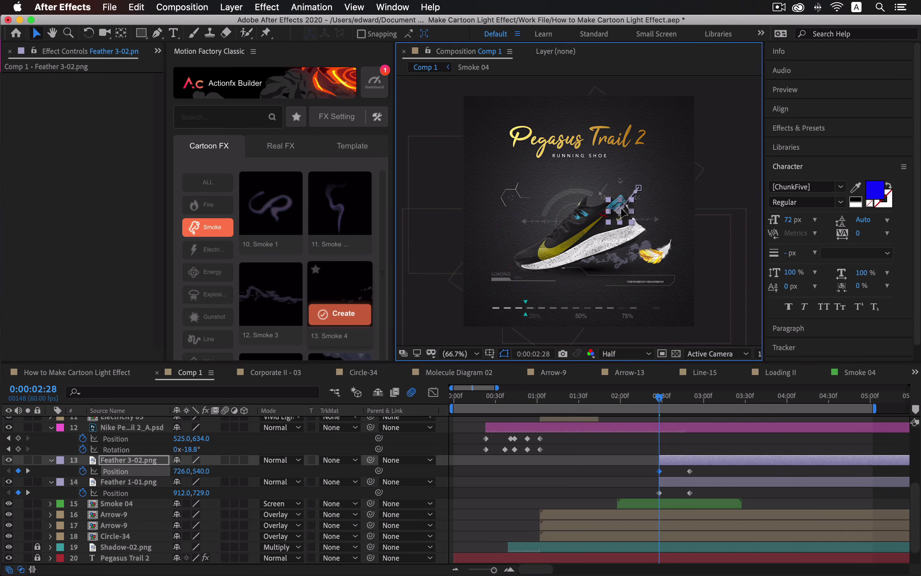
left_click(717, 481)
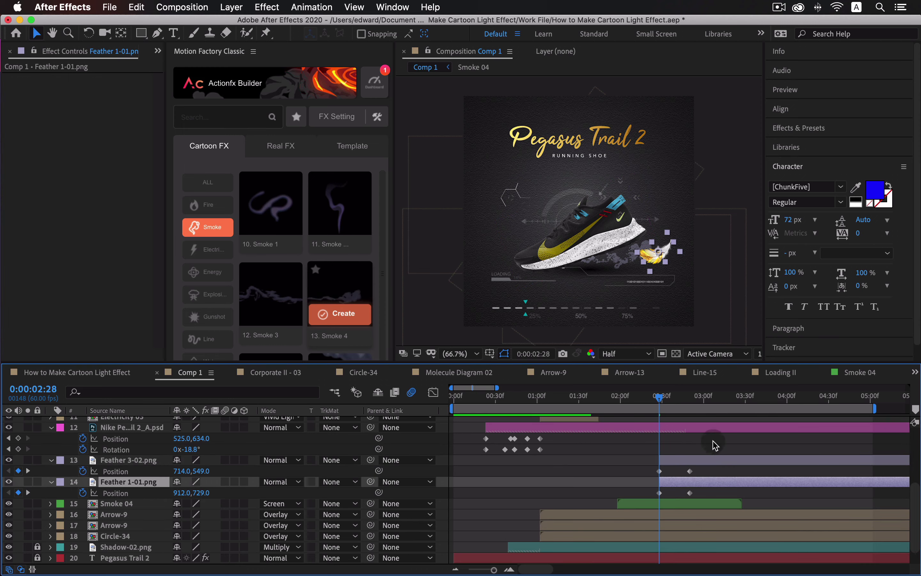
left_click_drag(655, 261, 608, 233)
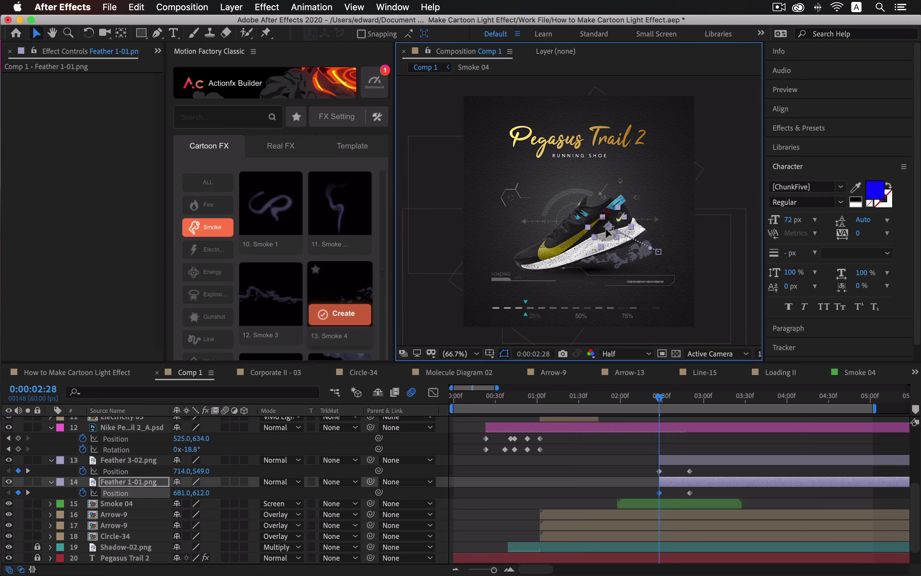
Preview Comp 1 to check how the feathers fly out from behind the shoe
mouse_move(659, 397)
left_mouse_down()
mouse_move(713, 397)
mouse_move(649, 404)
left_mouse_up()
left_click(695, 439)
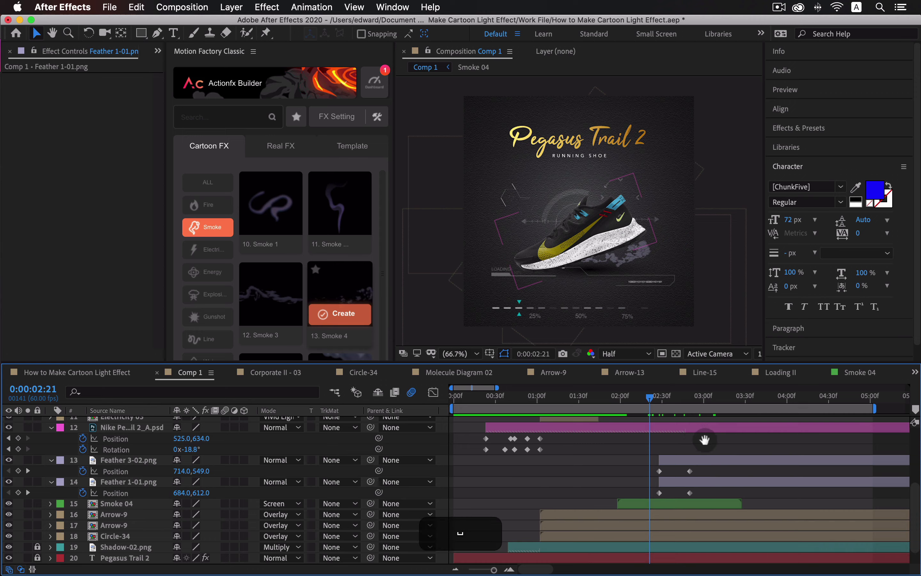
key("space")
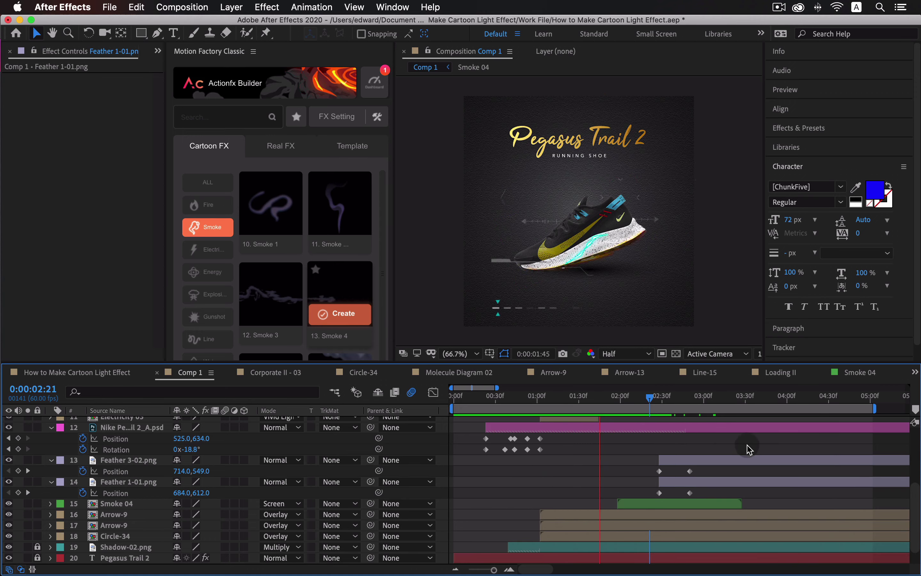
key("space")
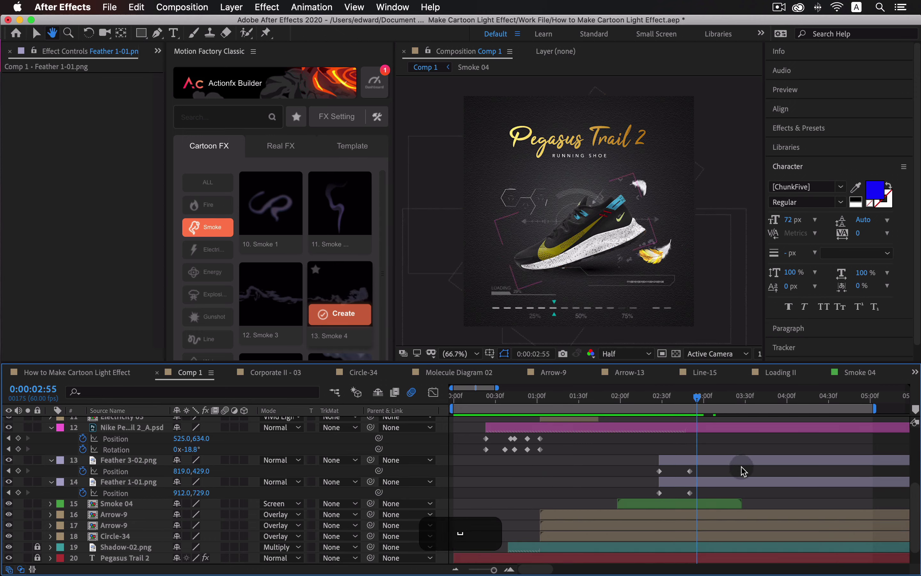
Apply Easy Ease In to both feathers' Position keyframes and enable motion blur on the two layers
left_click_drag(701, 399, 696, 401)
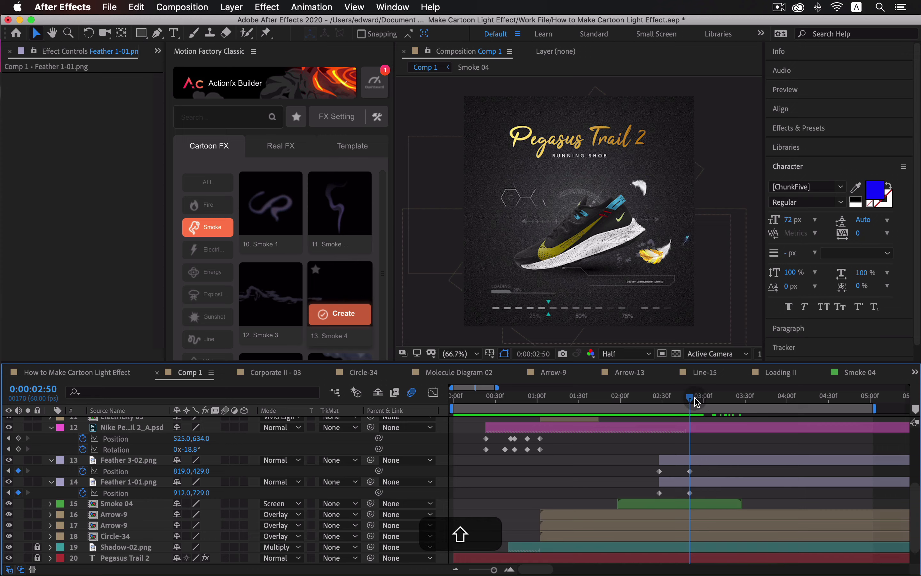
left_click_drag(706, 476, 655, 495)
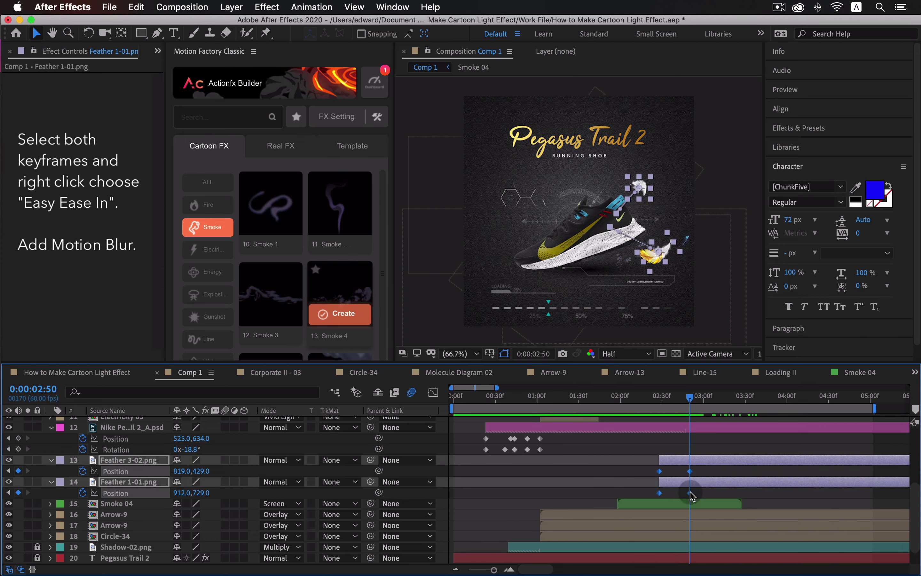
right_click(691, 494)
mouse_move(744, 563)
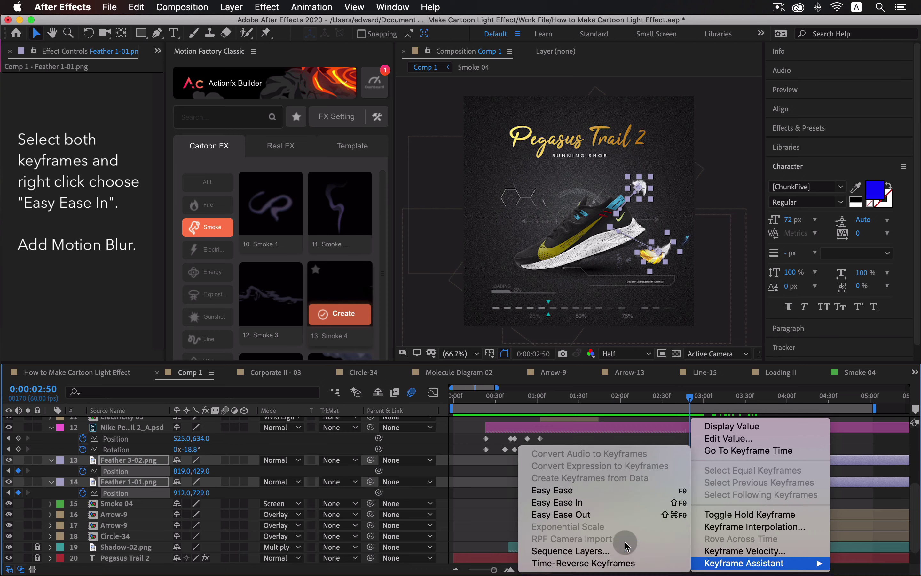
left_click(554, 502)
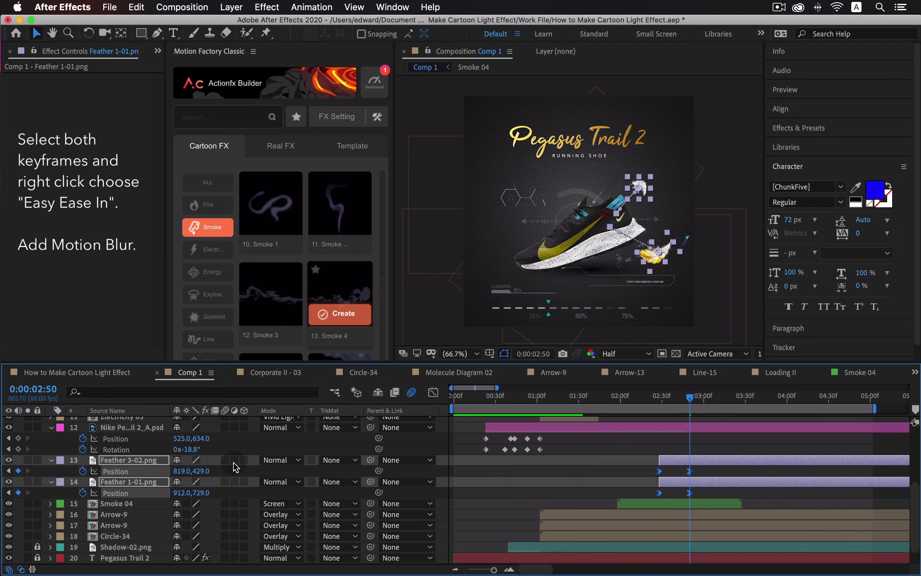
left_click(750, 439)
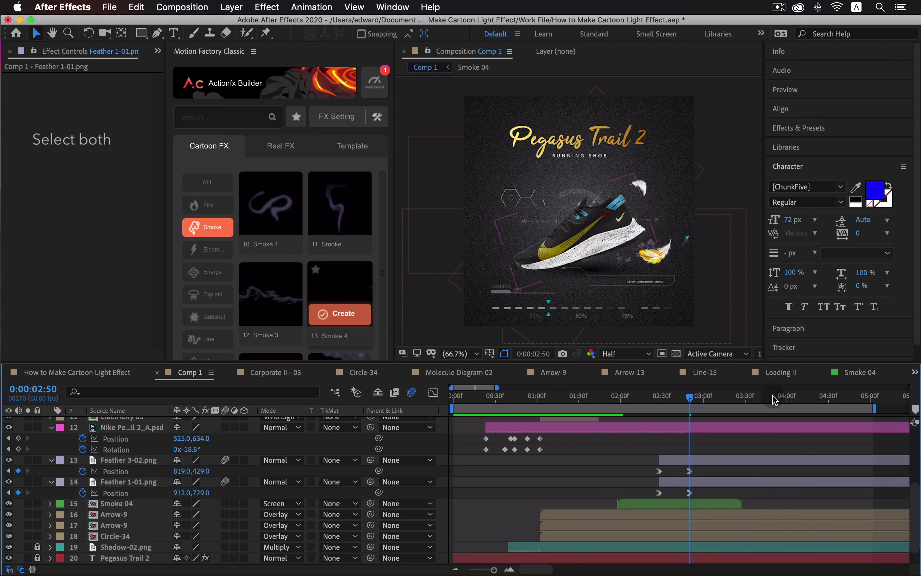
Apply the Wiggle - position preset to Feather 3-02.png with Wiggle Speed 0.4 and Wiggle Amount 10
left_click(795, 128)
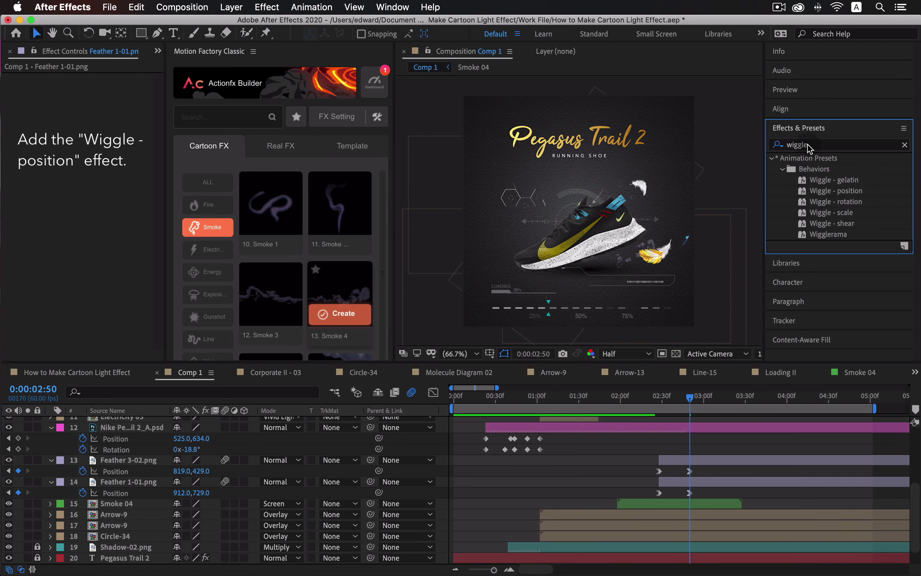
left_click_drag(852, 196, 725, 462)
left_click(724, 458)
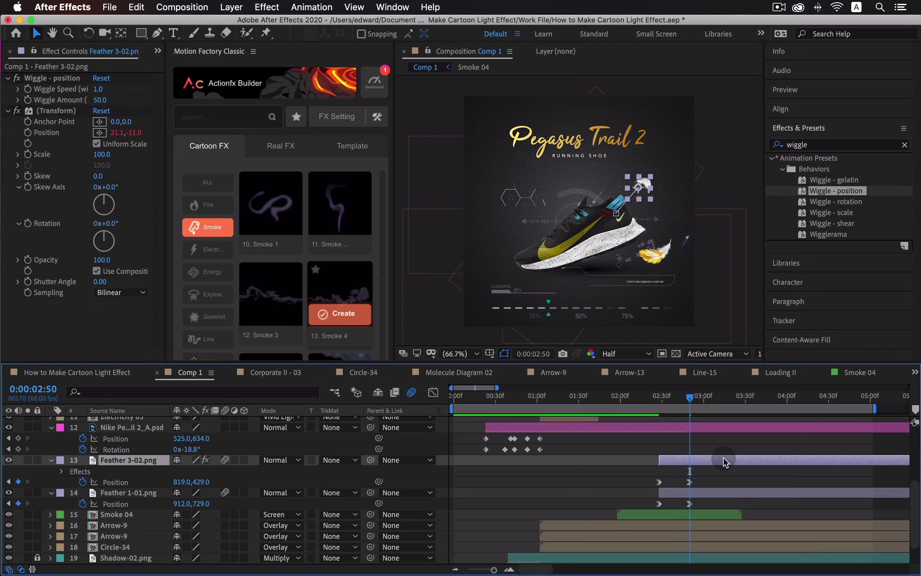
left_click(98, 89)
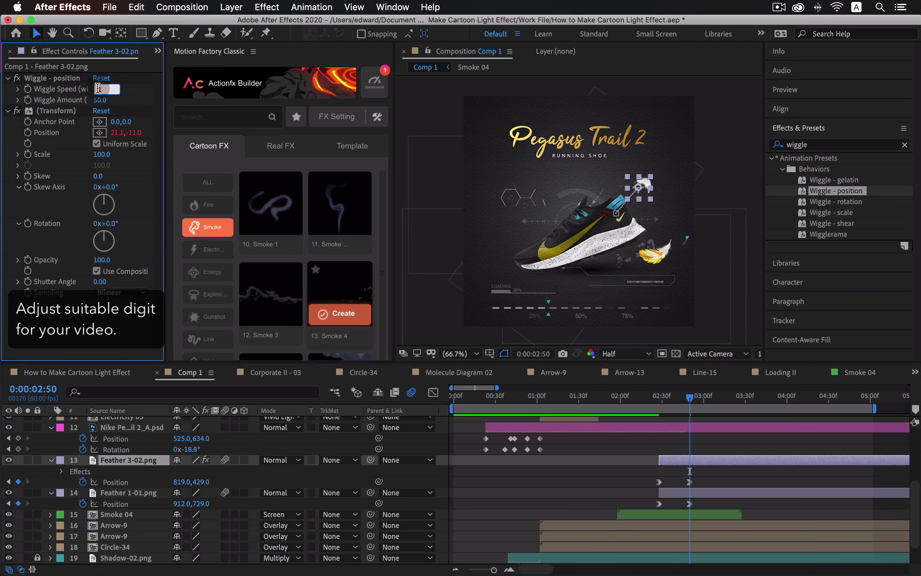
type("0.4")
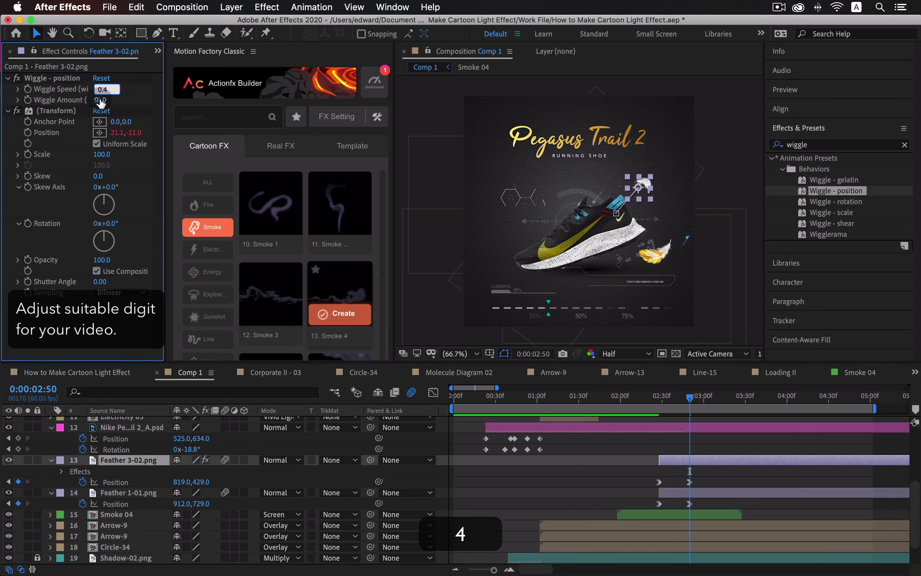
left_click(100, 100)
type("10")
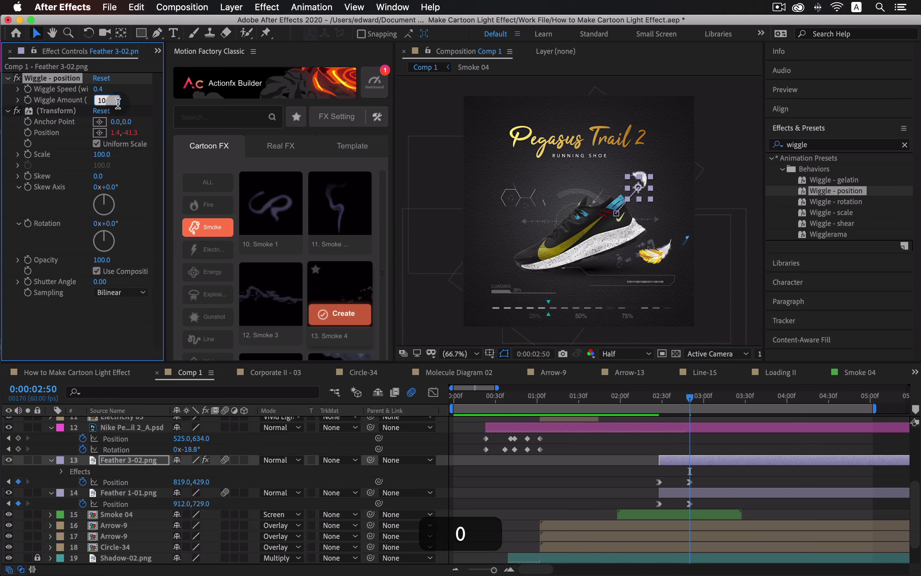
left_click(632, 477)
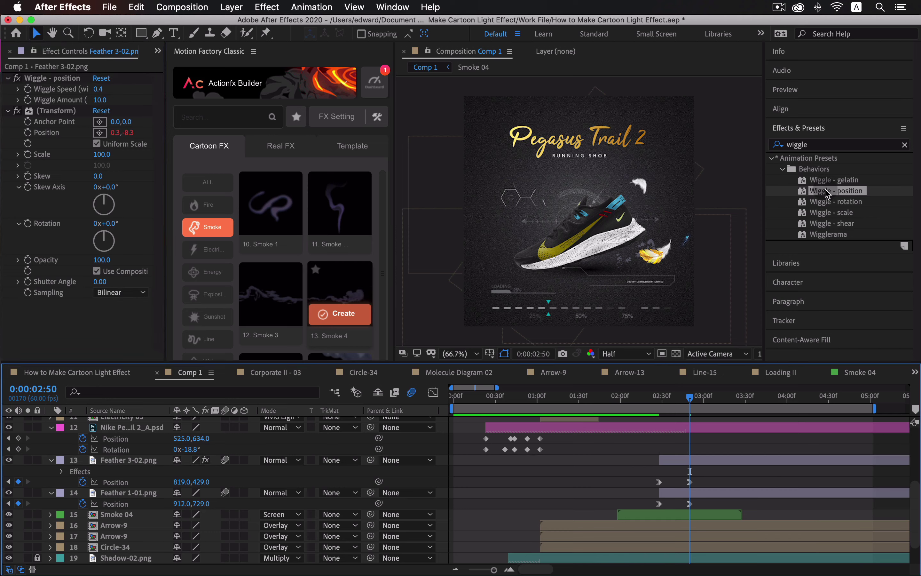
Apply the Wiggle - position preset to Feather 1-01.png and set its Wiggle Amount to 70
left_click_drag(826, 192, 723, 496)
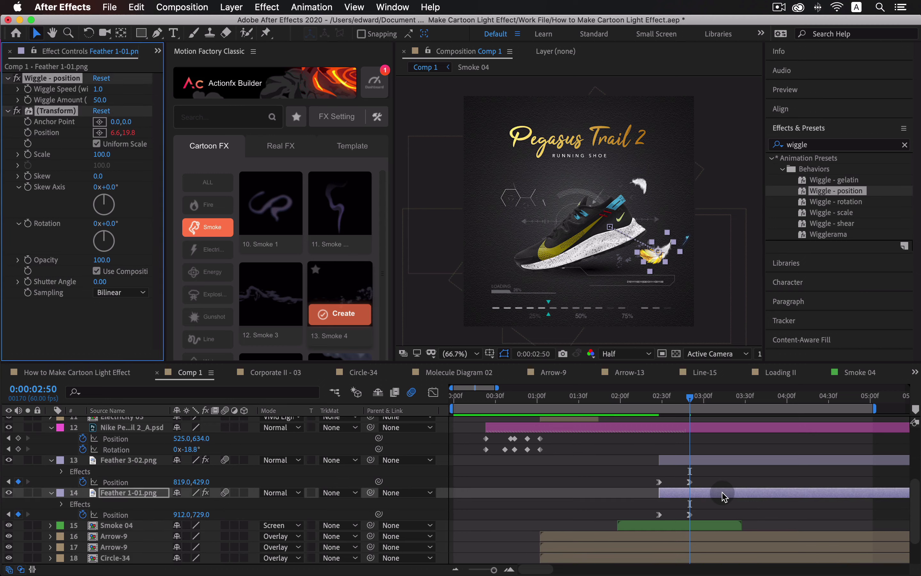
left_click(98, 101)
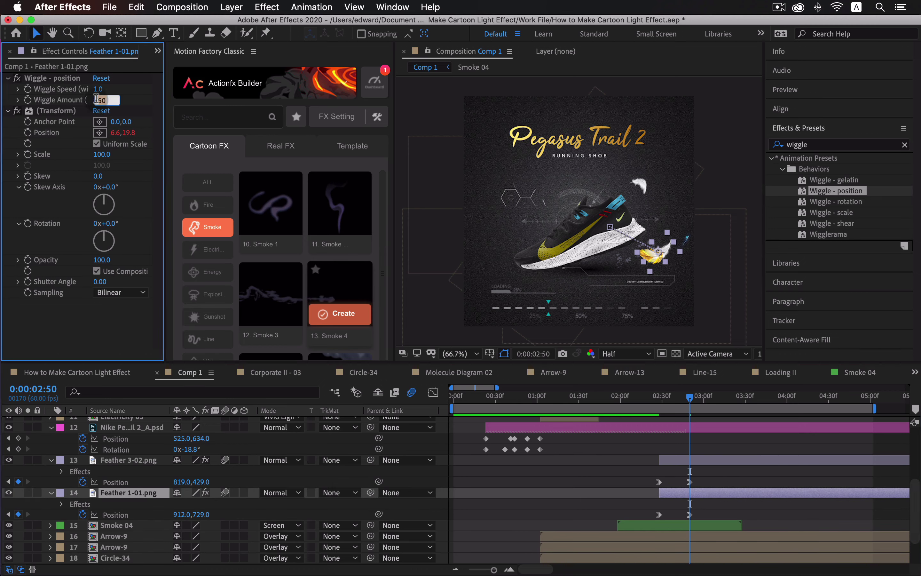
type("70")
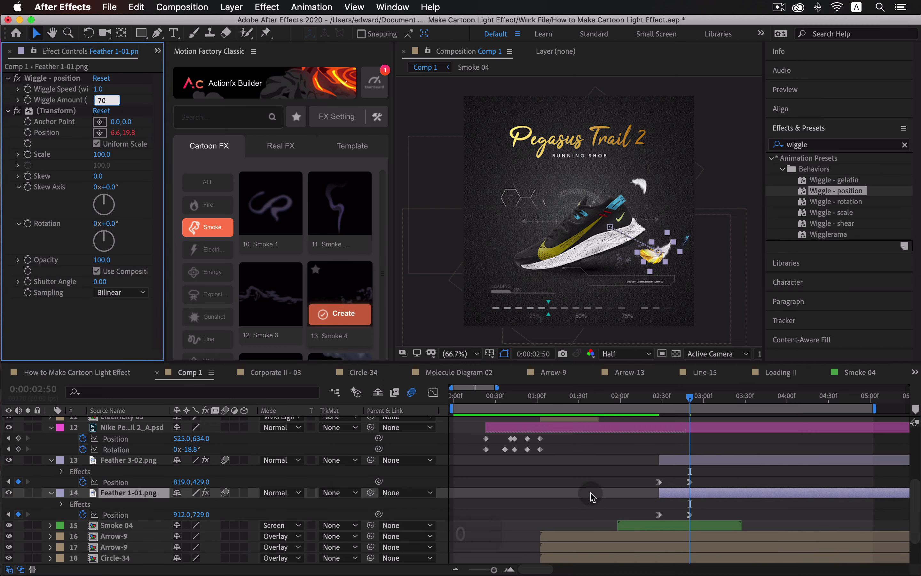
left_click(607, 475)
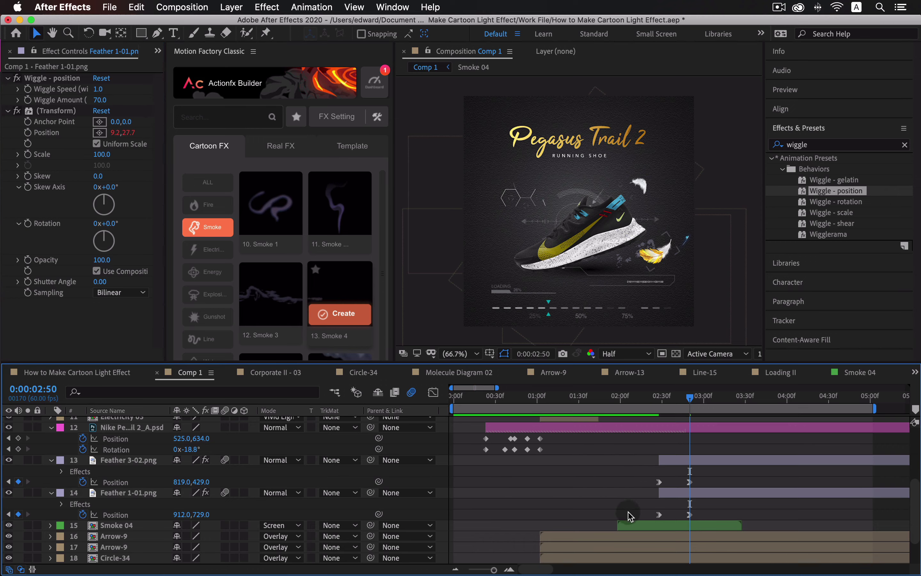
Render and play the Comp 1 preview to check the wiggling feathers with the other effects
left_click(632, 523)
left_click(576, 479)
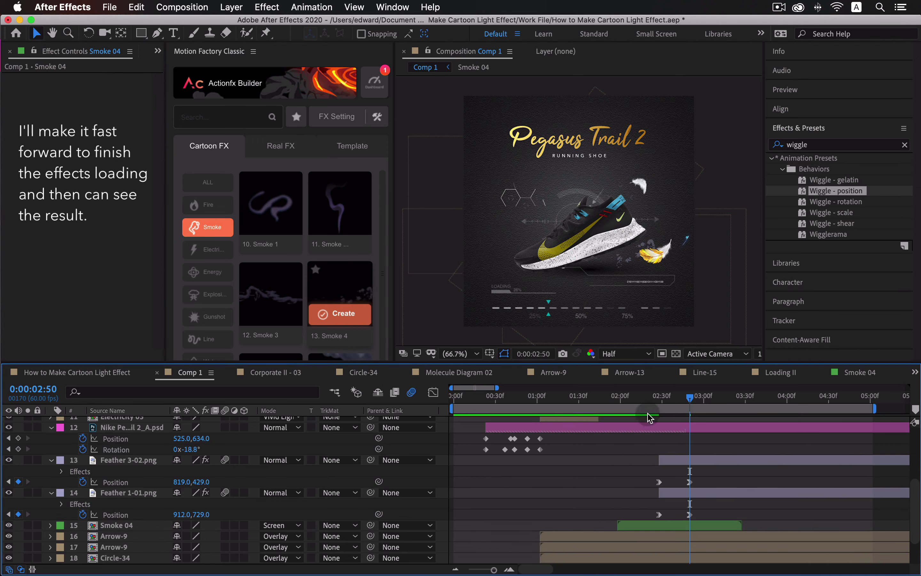
left_click_drag(687, 402, 661, 434)
key("space")
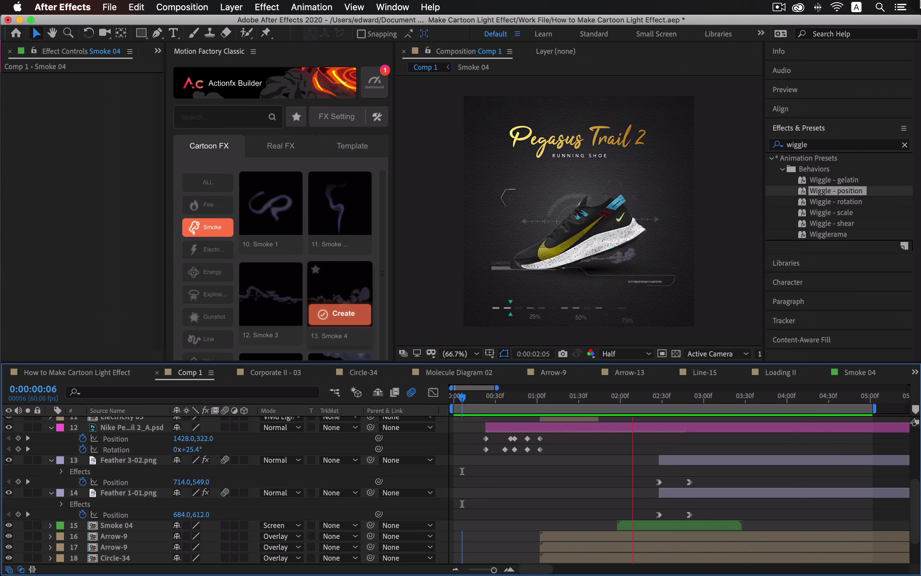
Enlarge the composition view in height and width and play the finished Comp 1 animation from the start
left_click_drag(581, 362, 581, 457)
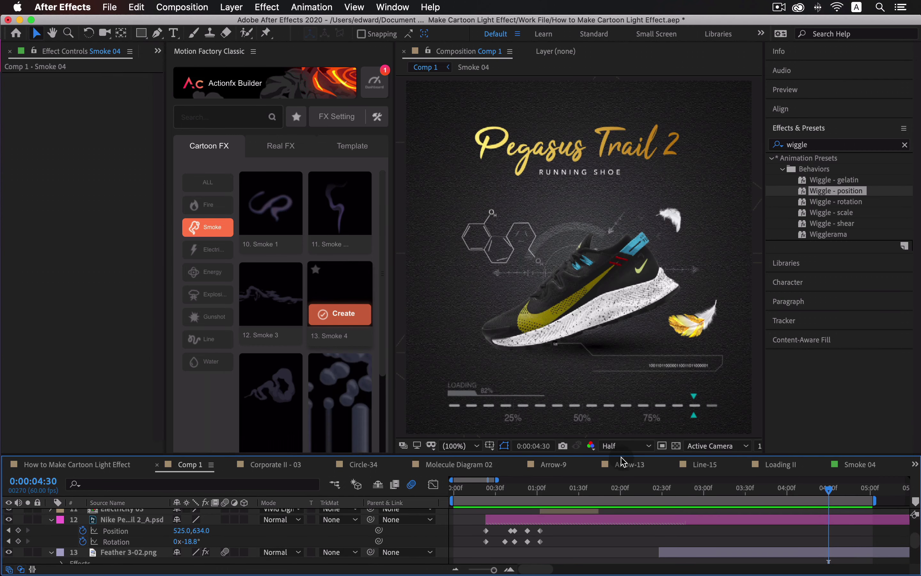
left_click_drag(765, 329, 803, 329)
key("Home")
key("space")
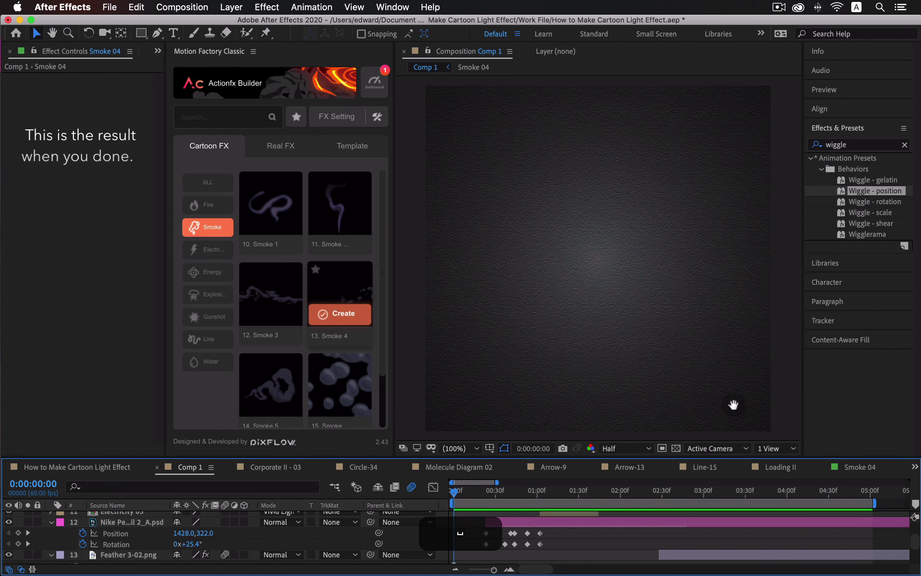